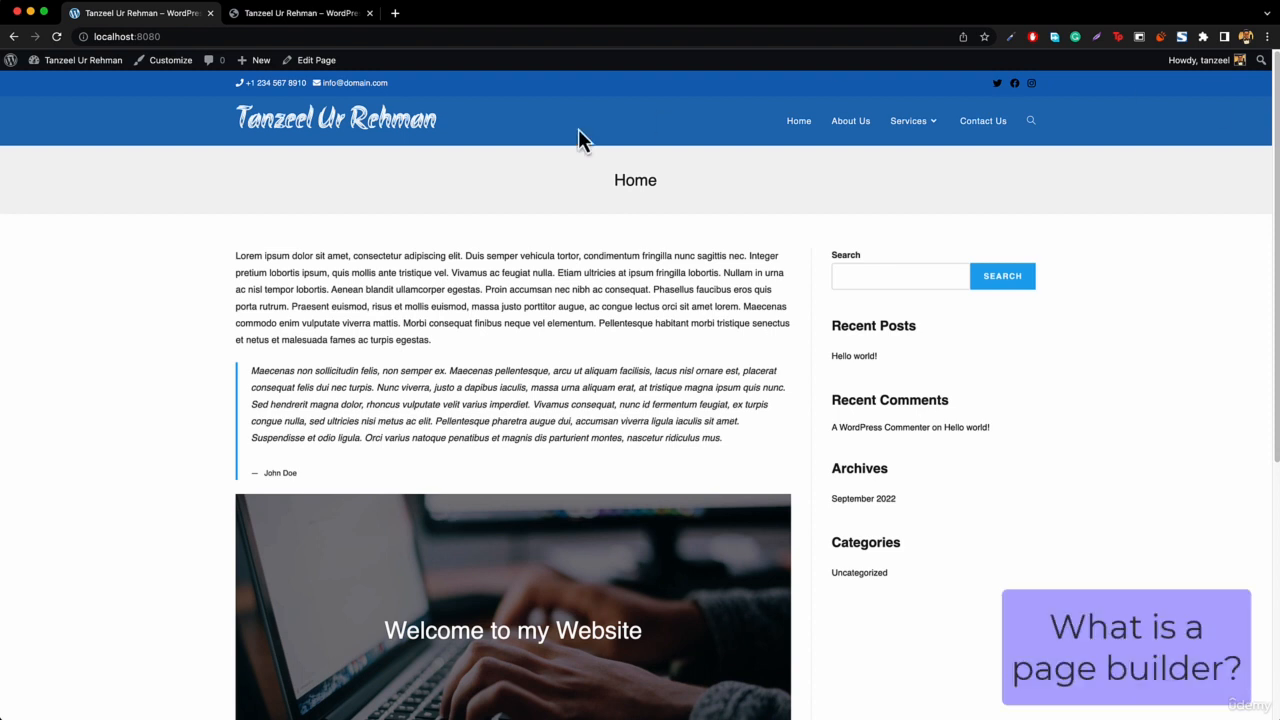
- Open the theme customizer, look over the homepage preview and Typography options, and compare them with the live portfolio site
{"action": "left_click", "coordinate": [161, 79]}
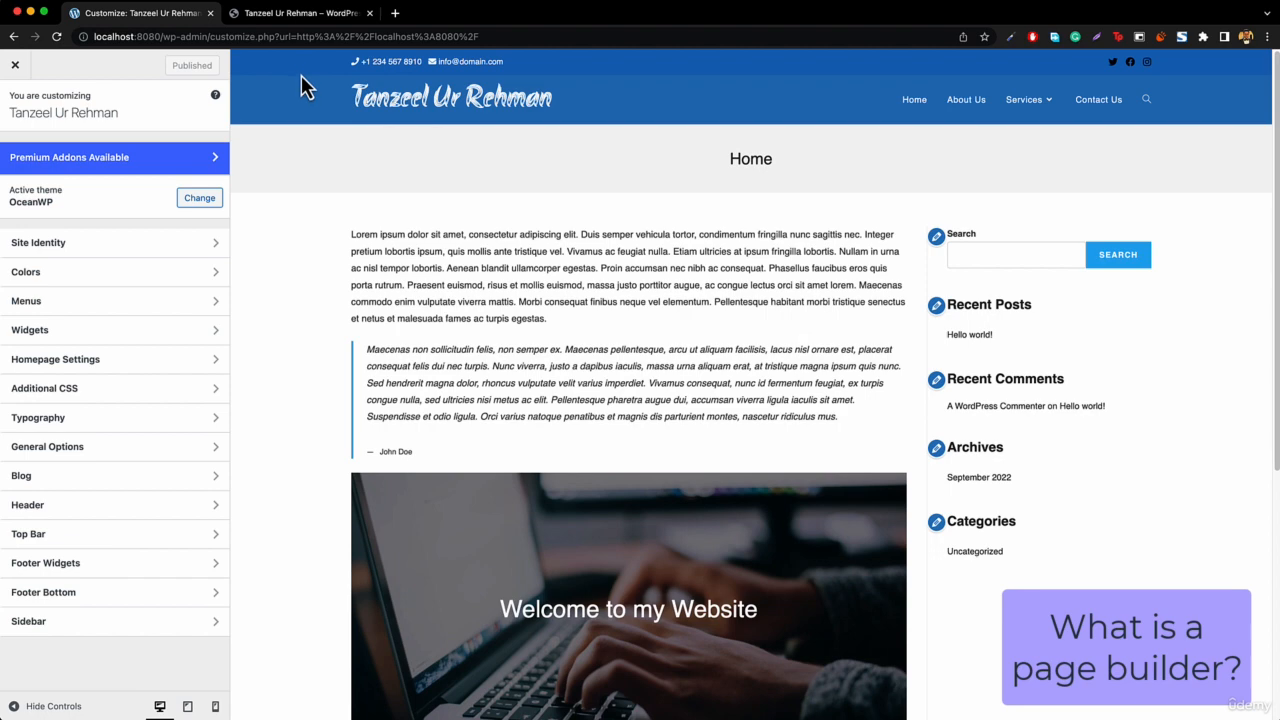
{"action": "scroll", "coordinate": [305, 200], "scroll_direction": "down", "scroll_amount": 5}
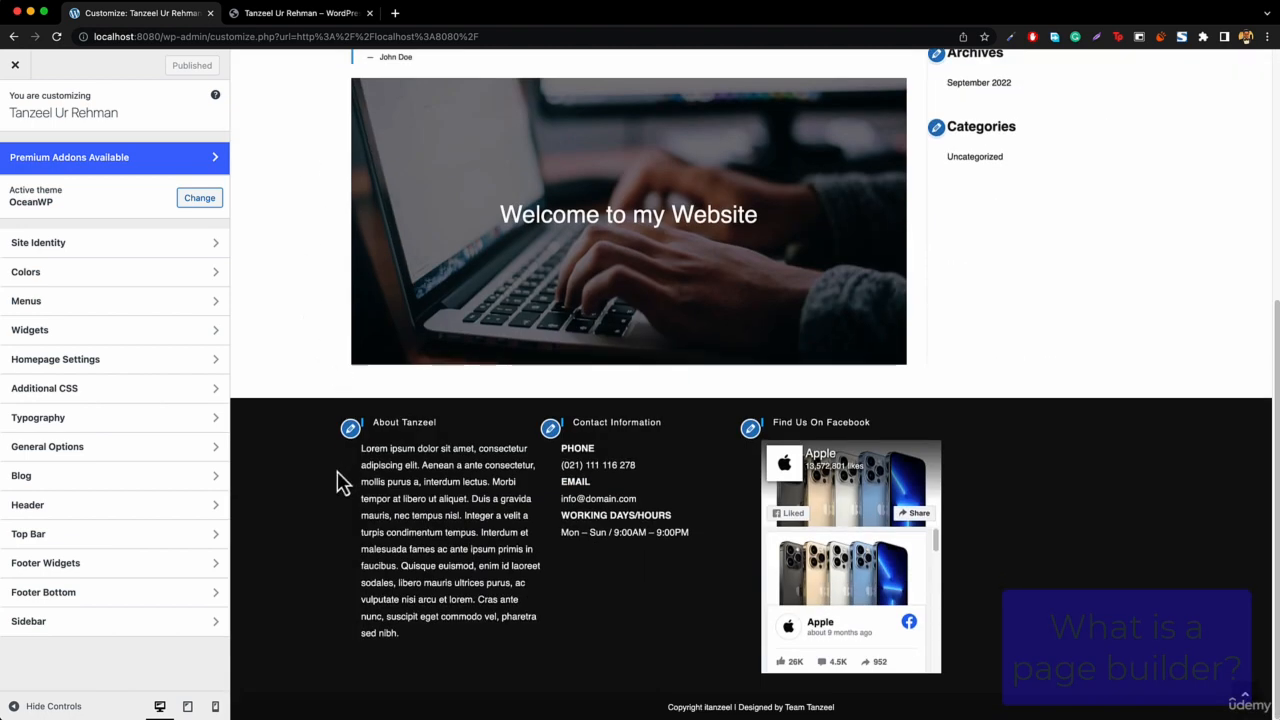
{"action": "scroll", "coordinate": [337, 487], "scroll_direction": "up", "scroll_amount": 5}
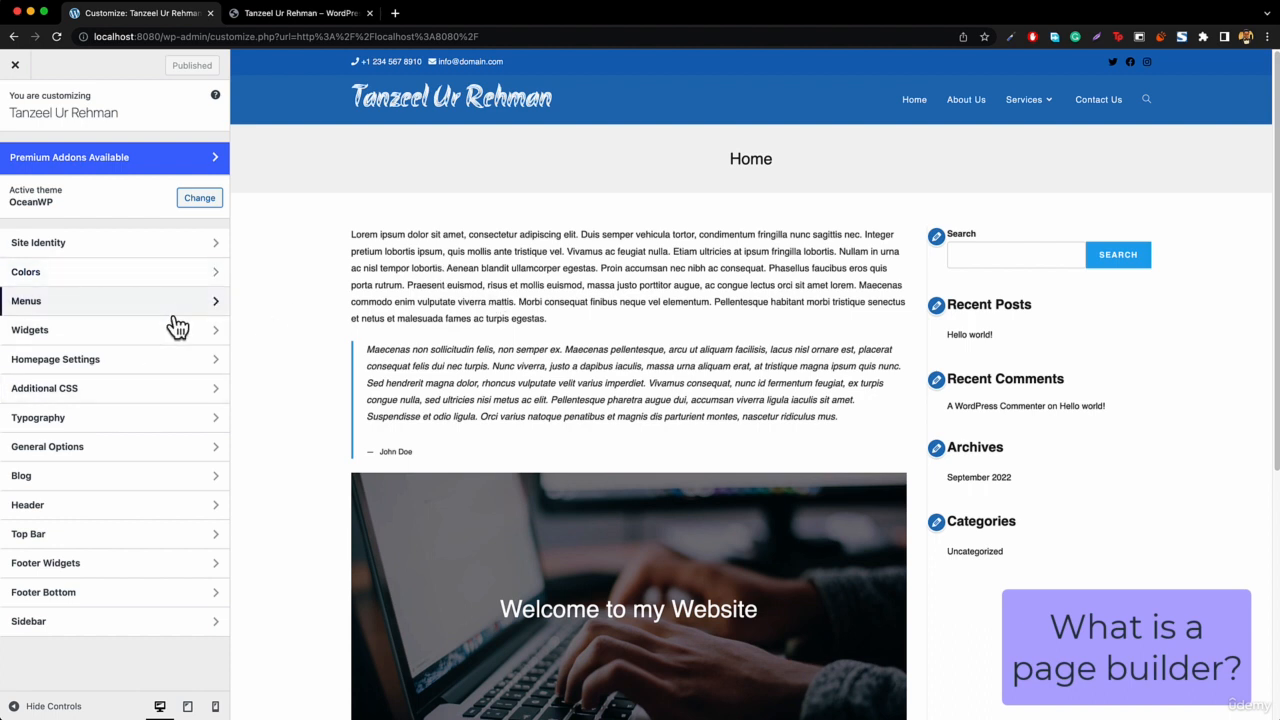
{"action": "left_click", "coordinate": [101, 424]}
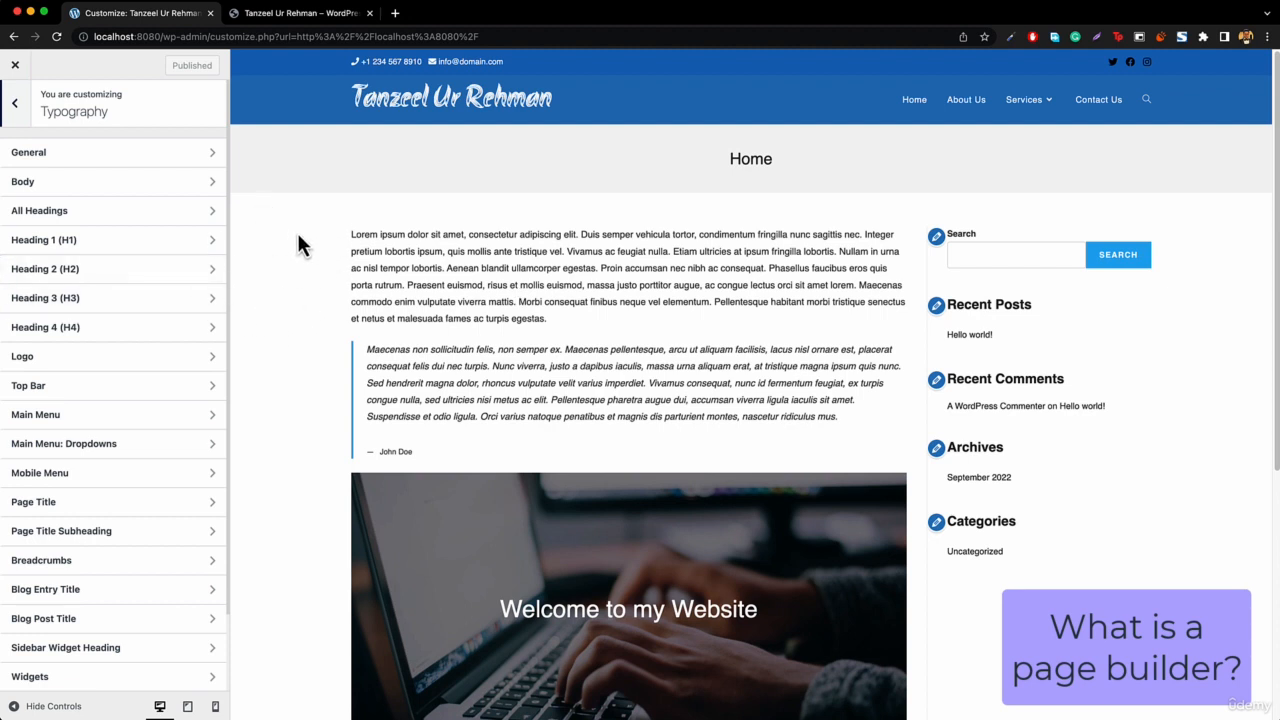
{"action": "left_click", "coordinate": [274, 15]}
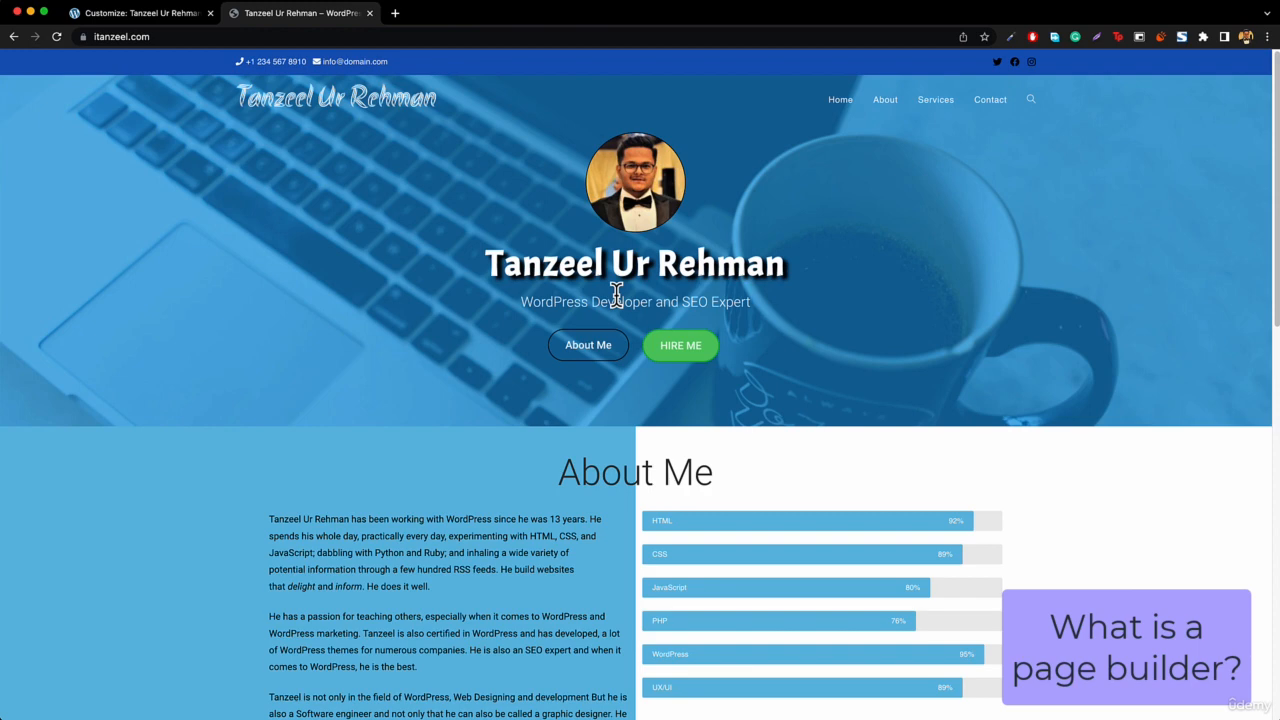
{"action": "left_click", "coordinate": [137, 20]}
- Leave the customizer and open the Home page in the block editor to review its content
{"action": "left_click", "coordinate": [15, 64]}
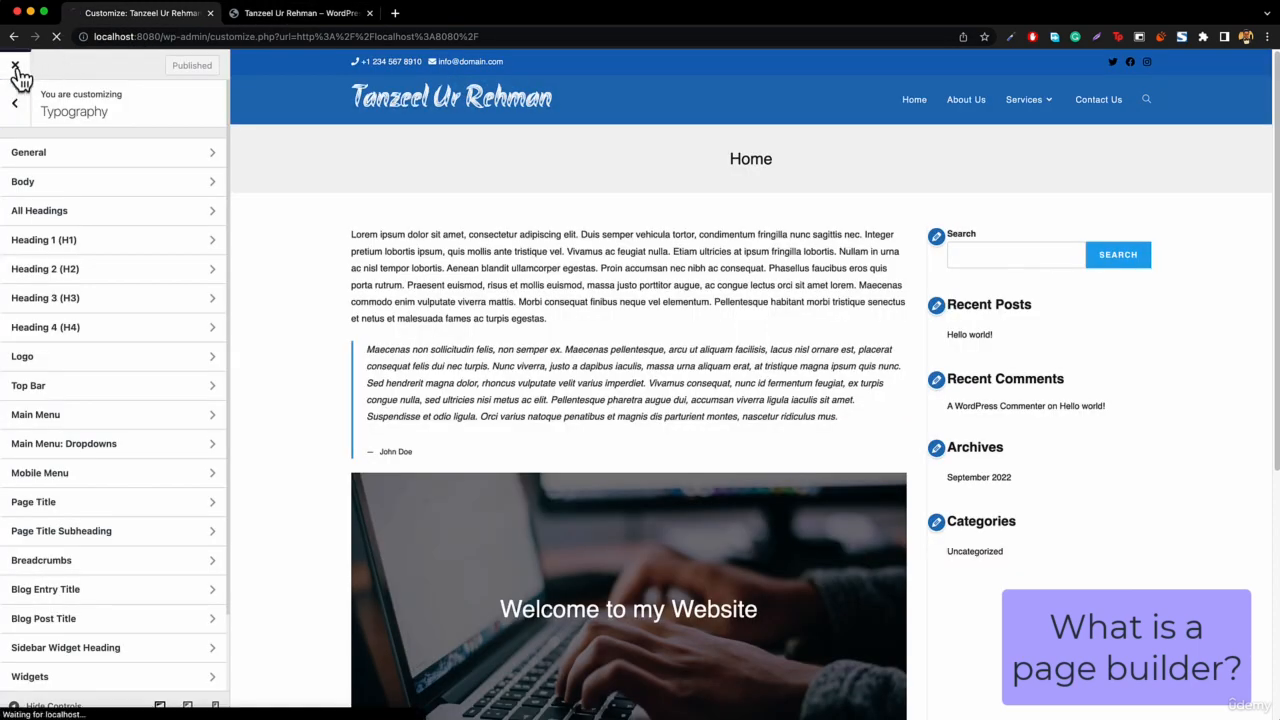
{"action": "mouse_move", "coordinate": [62, 88]}
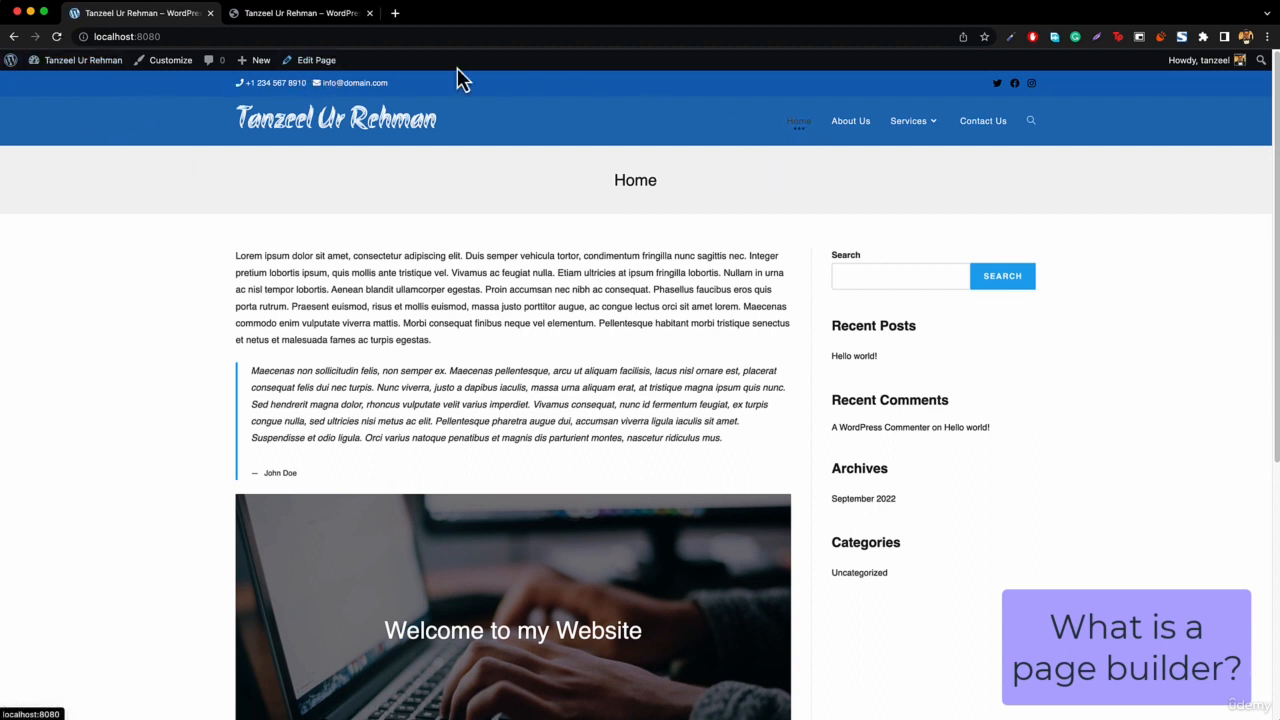
{"action": "left_click", "coordinate": [313, 70]}
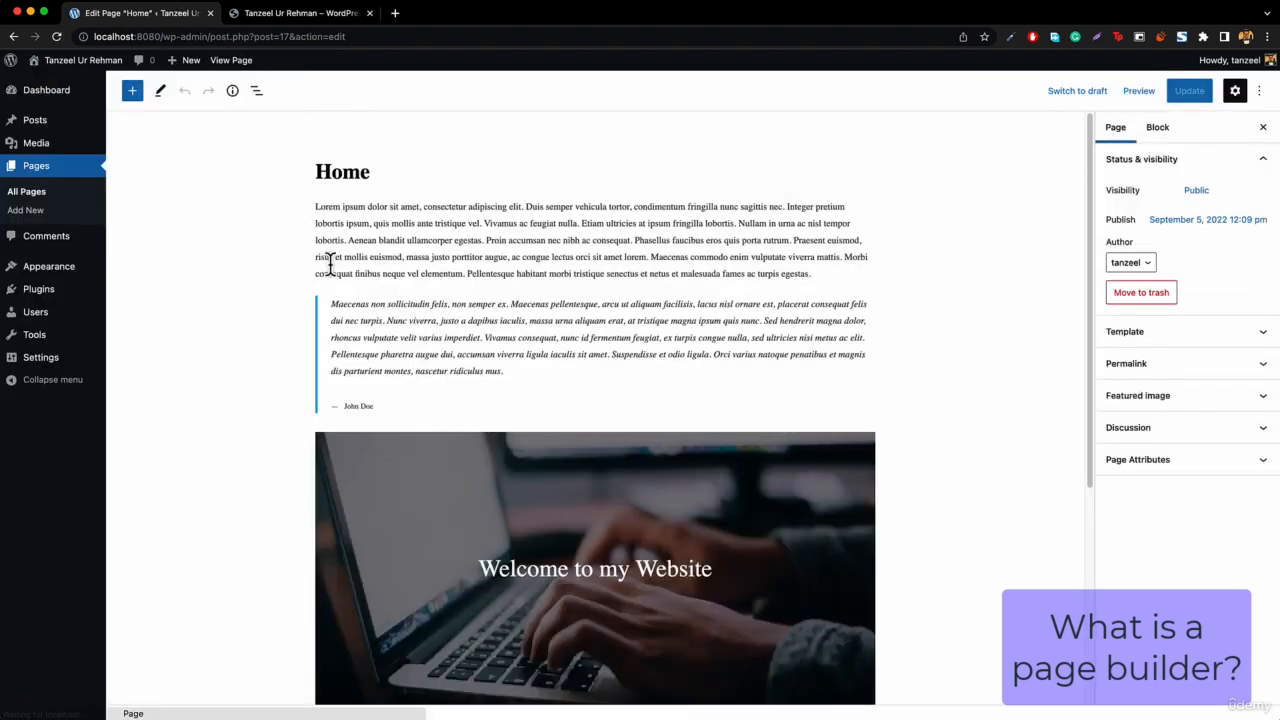
{"action": "scroll", "coordinate": [430, 330], "scroll_direction": "down", "scroll_amount": 4}
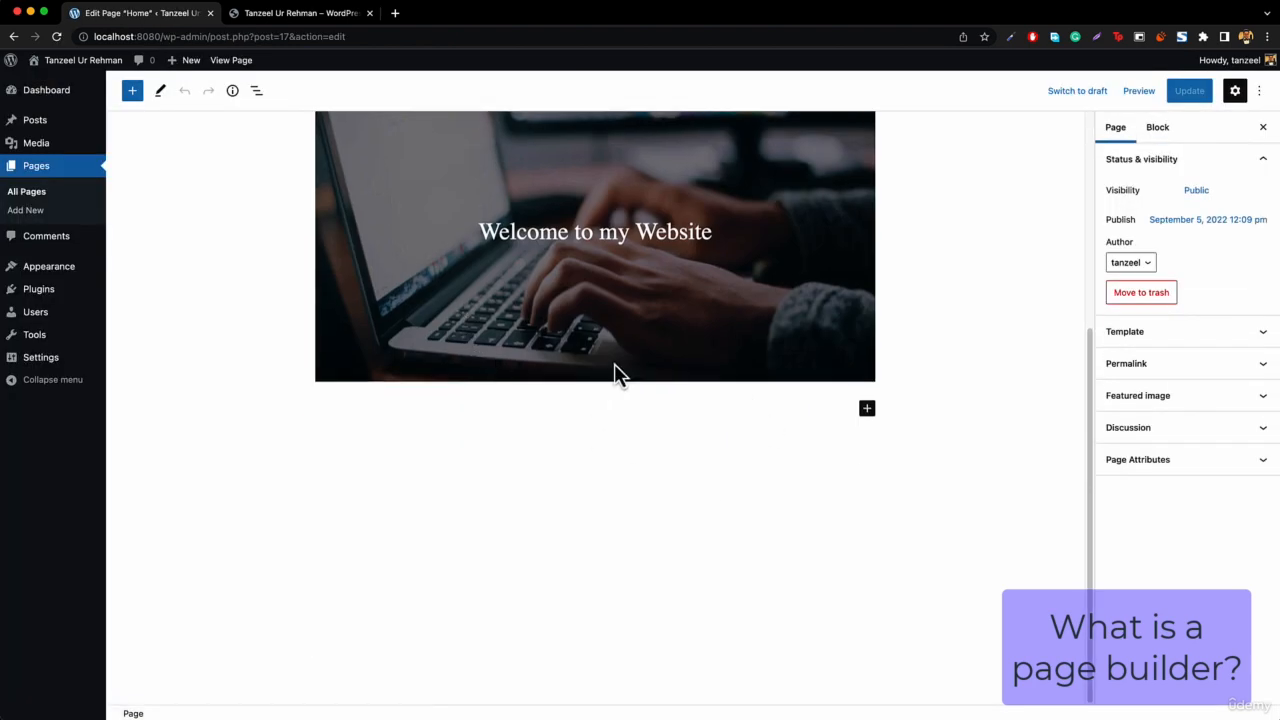
{"action": "scroll", "coordinate": [605, 400], "scroll_direction": "up", "scroll_amount": 4}
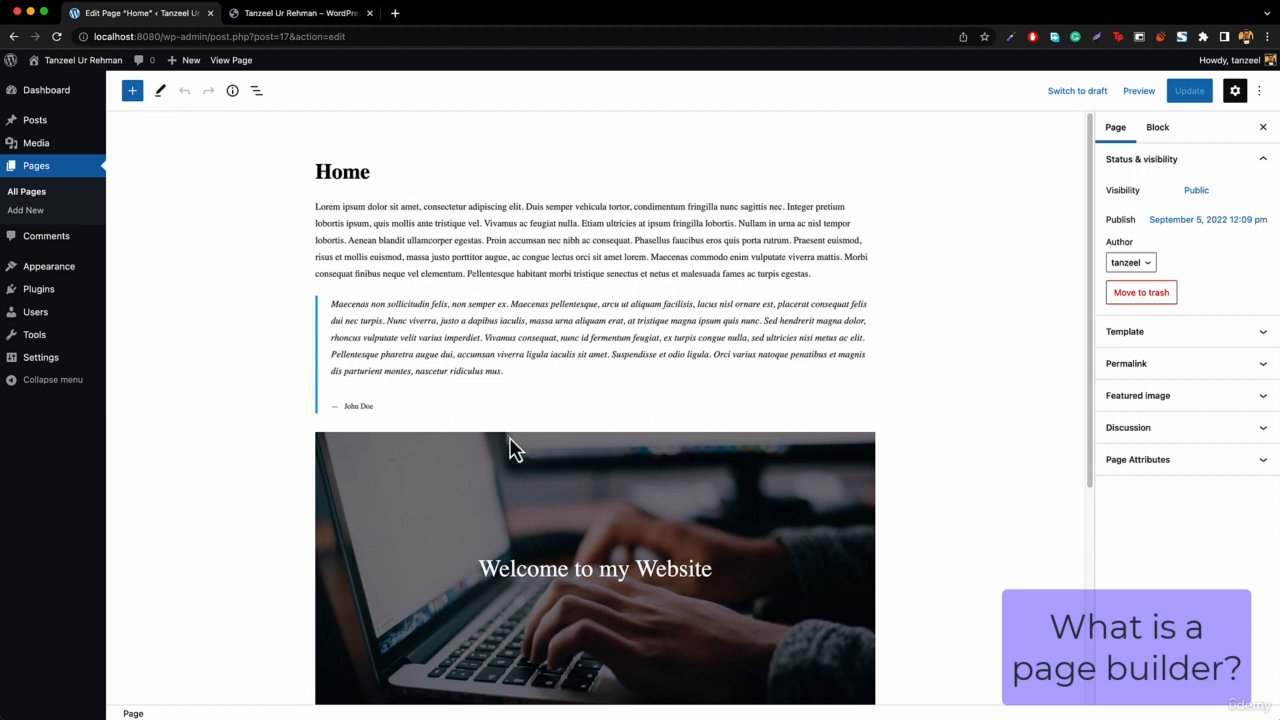
- Inspect the cover block and its "Welcome to my Website" paragraph settings, comparing the page with the live portfolio site
{"action": "left_click", "coordinate": [420, 466]}
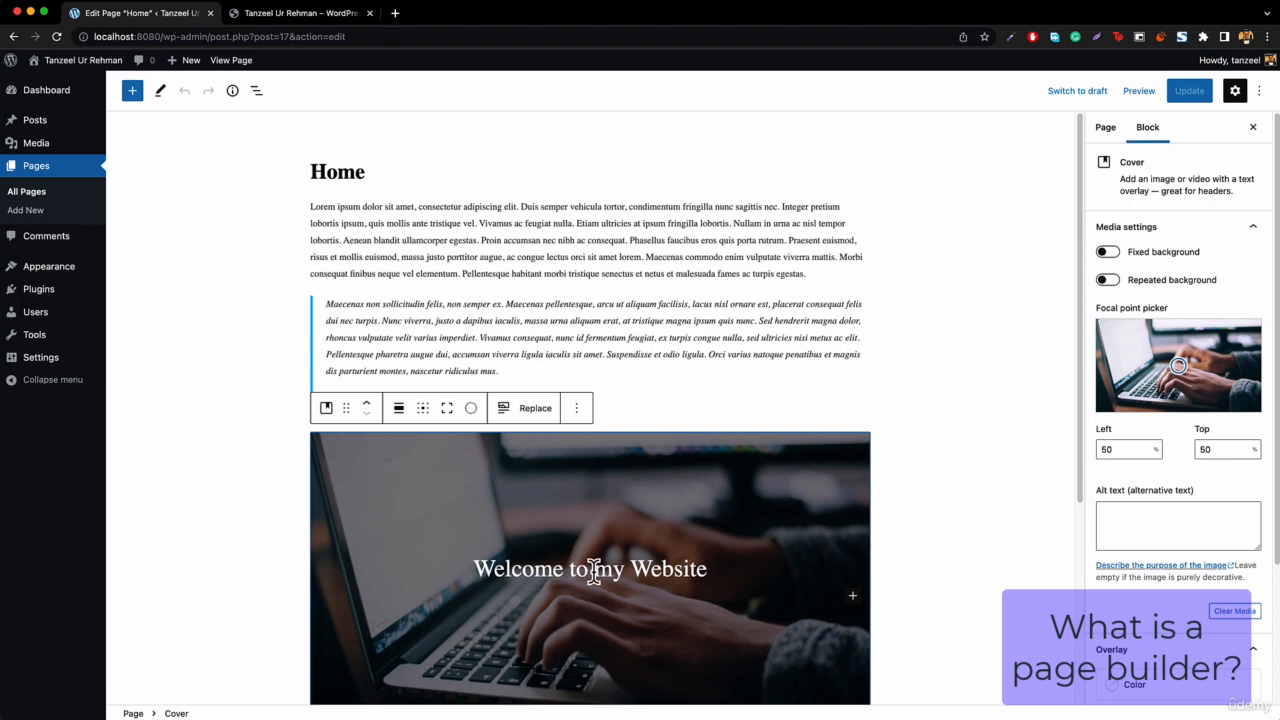
{"action": "left_click", "coordinate": [297, 13]}
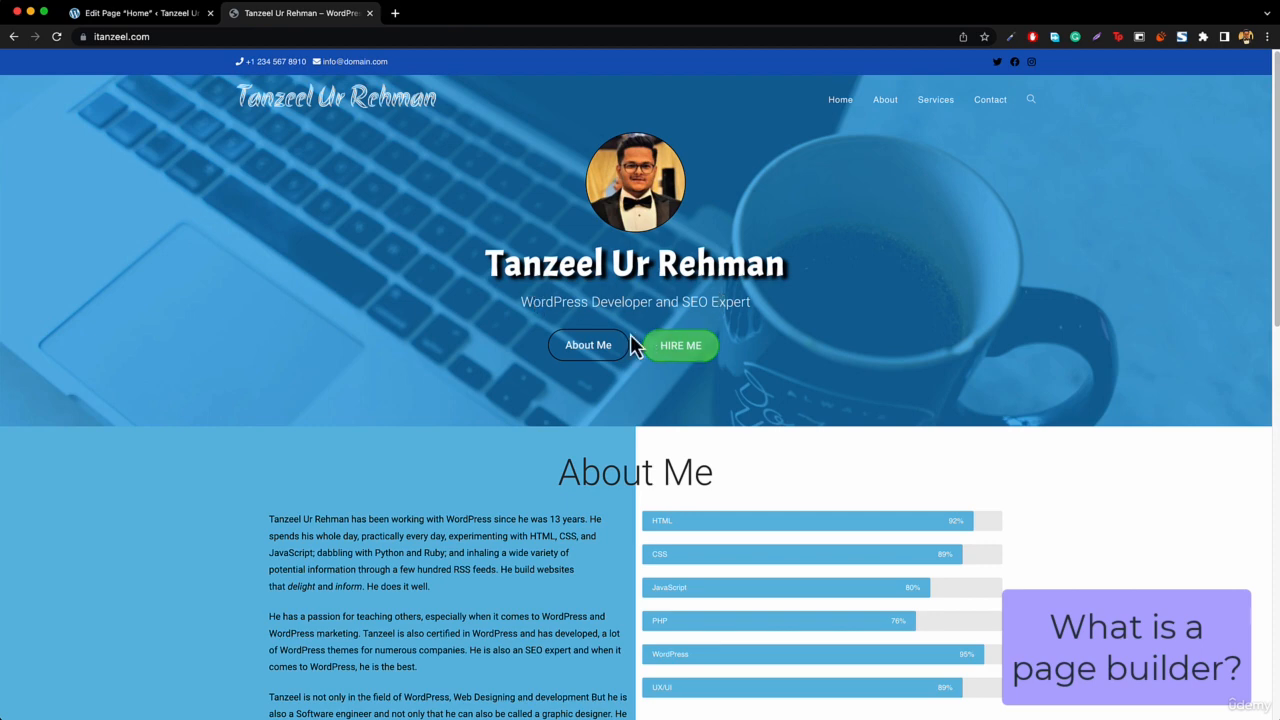
{"action": "left_click", "coordinate": [160, 18]}
{"action": "left_click", "coordinate": [627, 553]}
{"action": "scroll", "coordinate": [698, 540], "scroll_direction": "down", "scroll_amount": 3}
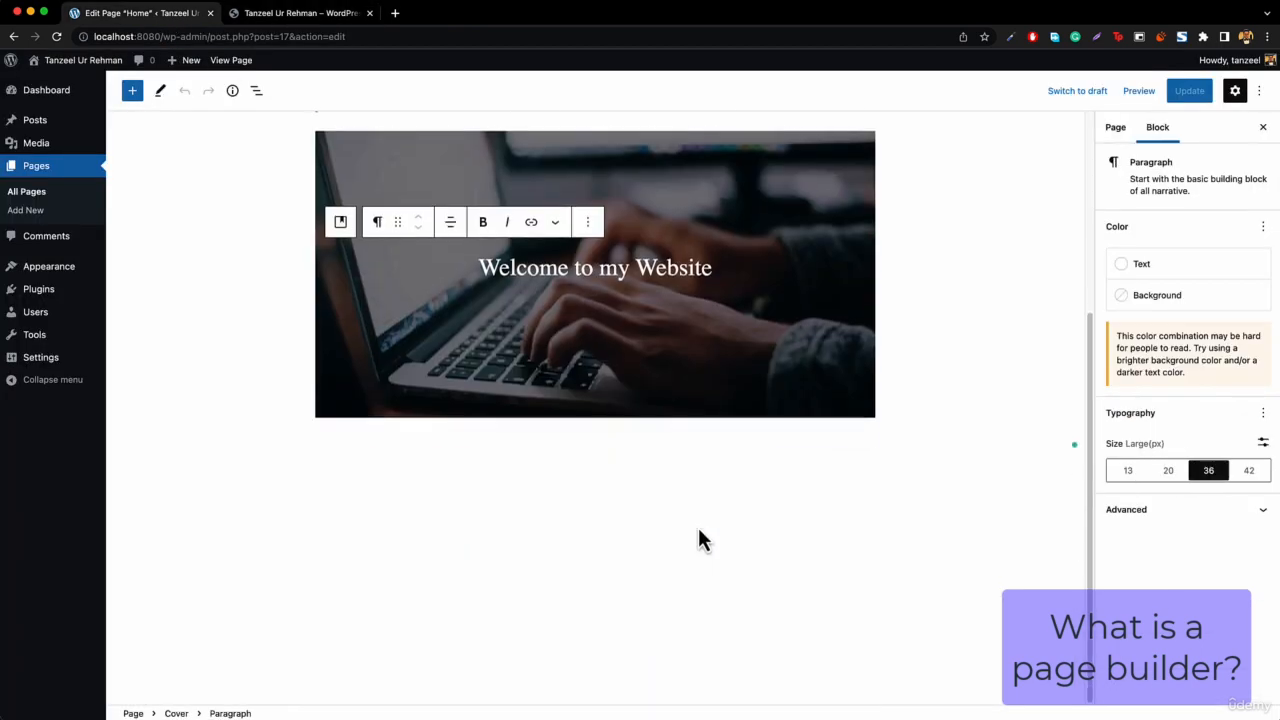
{"action": "scroll", "coordinate": [677, 520], "scroll_direction": "up", "scroll_amount": 2}
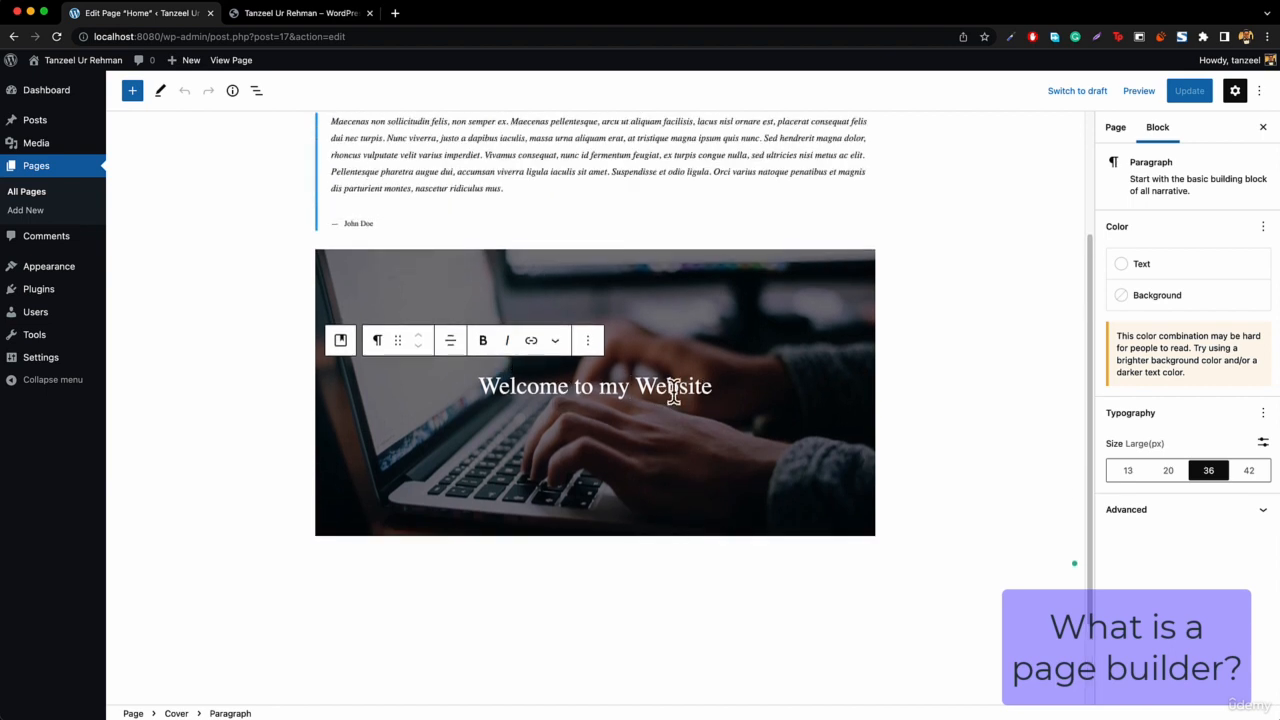
- View the blocks available for insertion on the Home page and compare them with the live portfolio site's design
{"action": "left_click", "coordinate": [136, 94]}
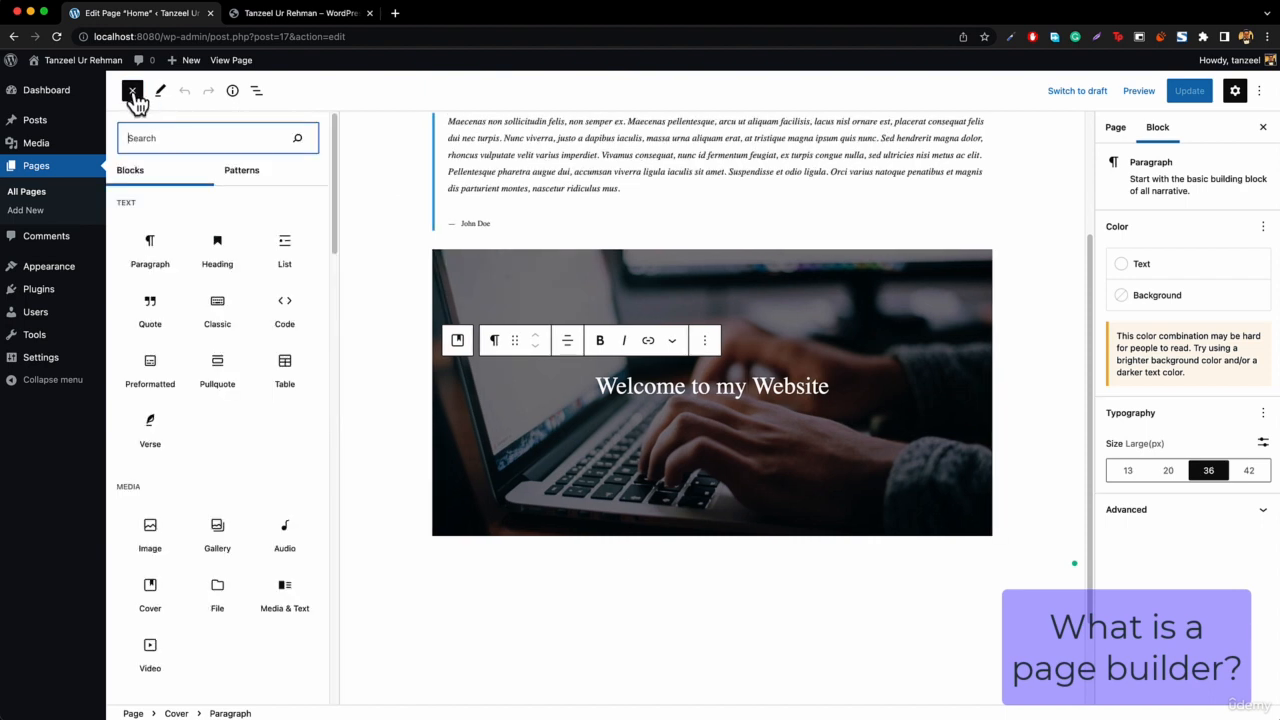
{"action": "left_click", "coordinate": [132, 91]}
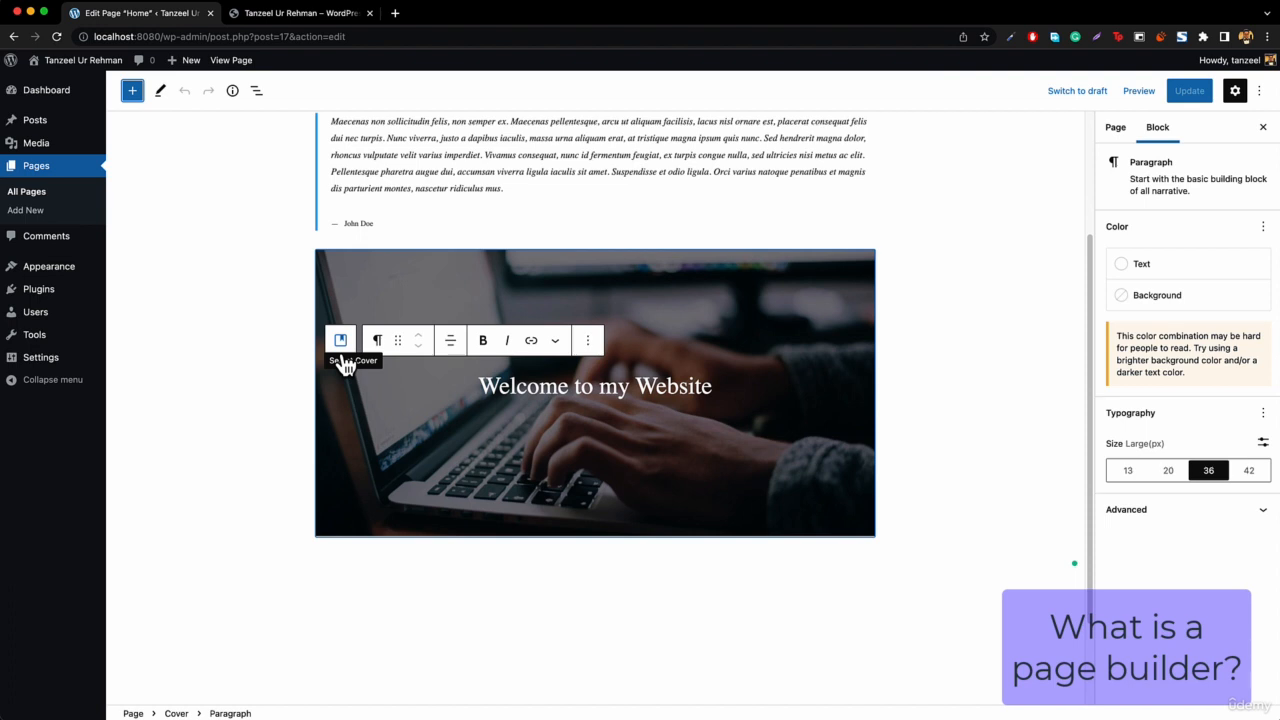
{"action": "left_click", "coordinate": [294, 20]}
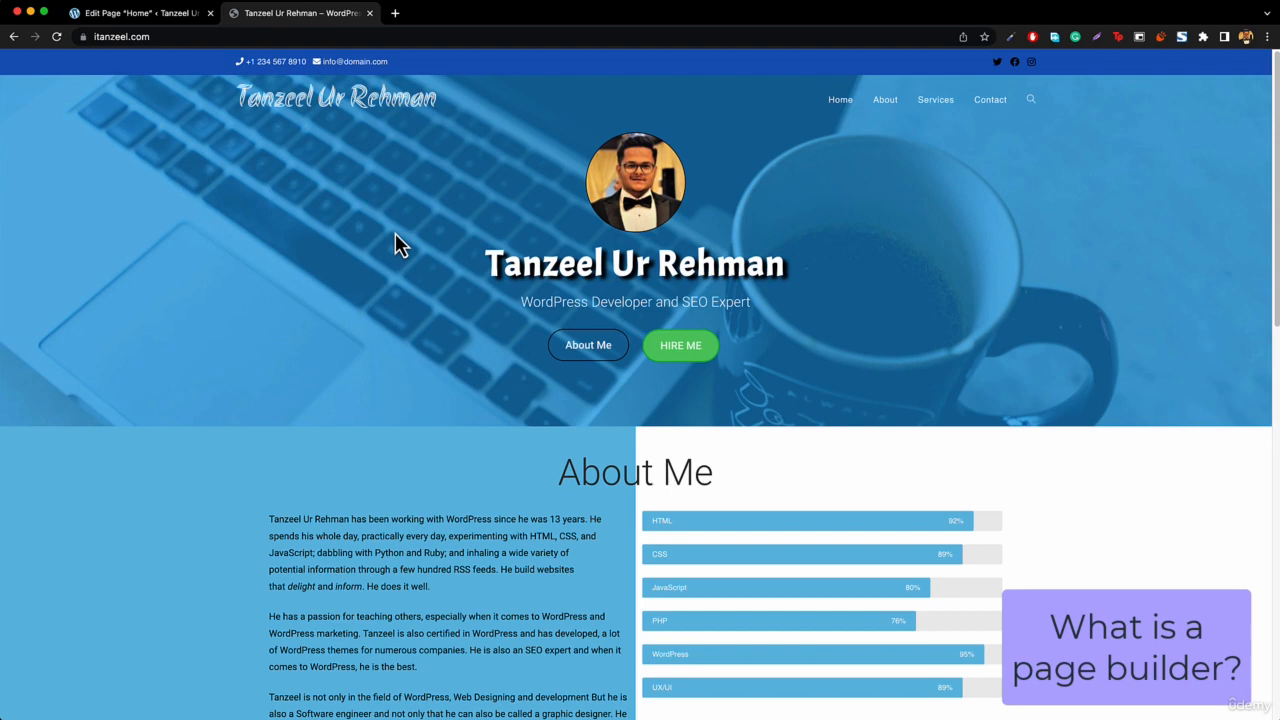
{"action": "left_click", "coordinate": [129, 17]}
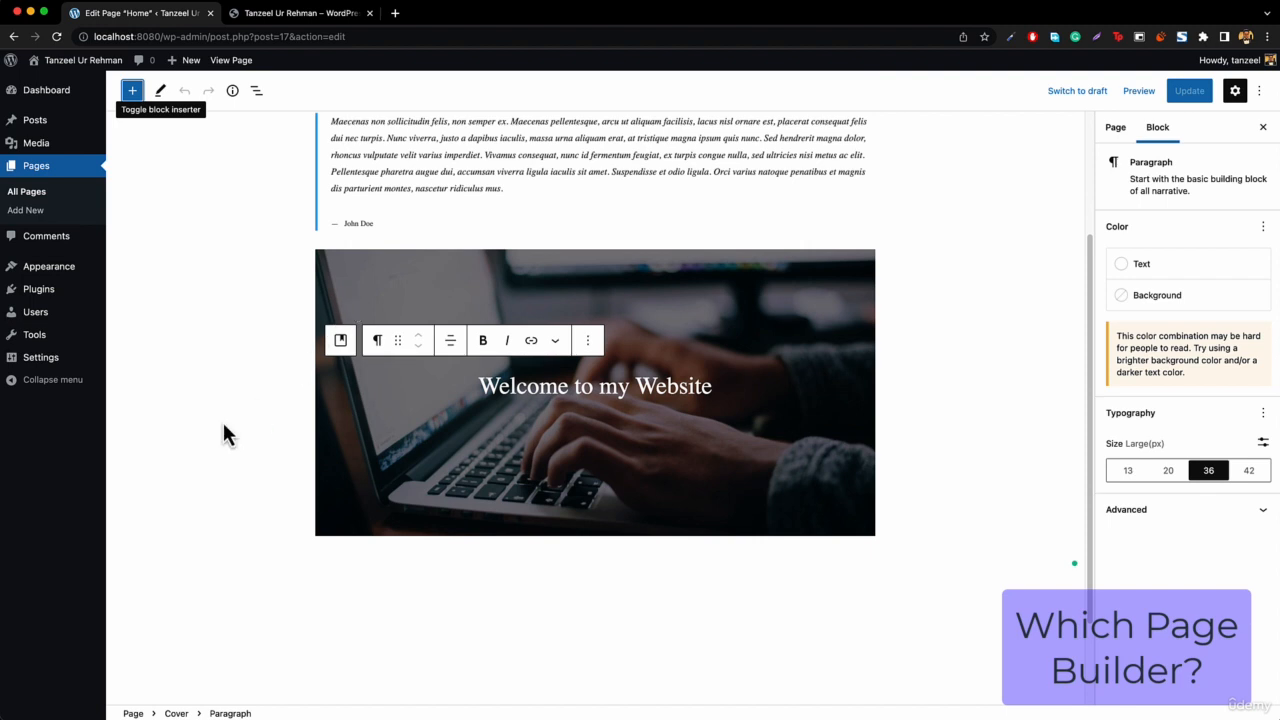
- Search the plugins available to add for "page builder"
{"action": "mouse_move", "coordinate": [57, 298]}
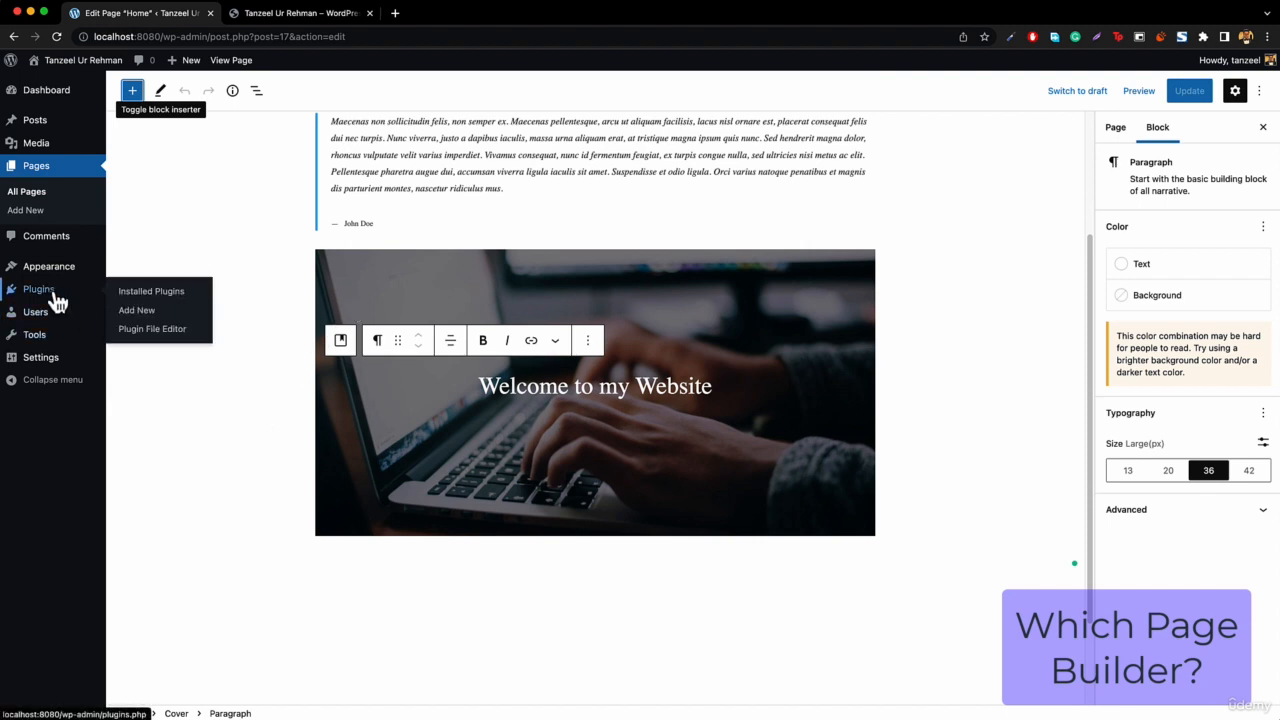
{"action": "left_click", "coordinate": [129, 316]}
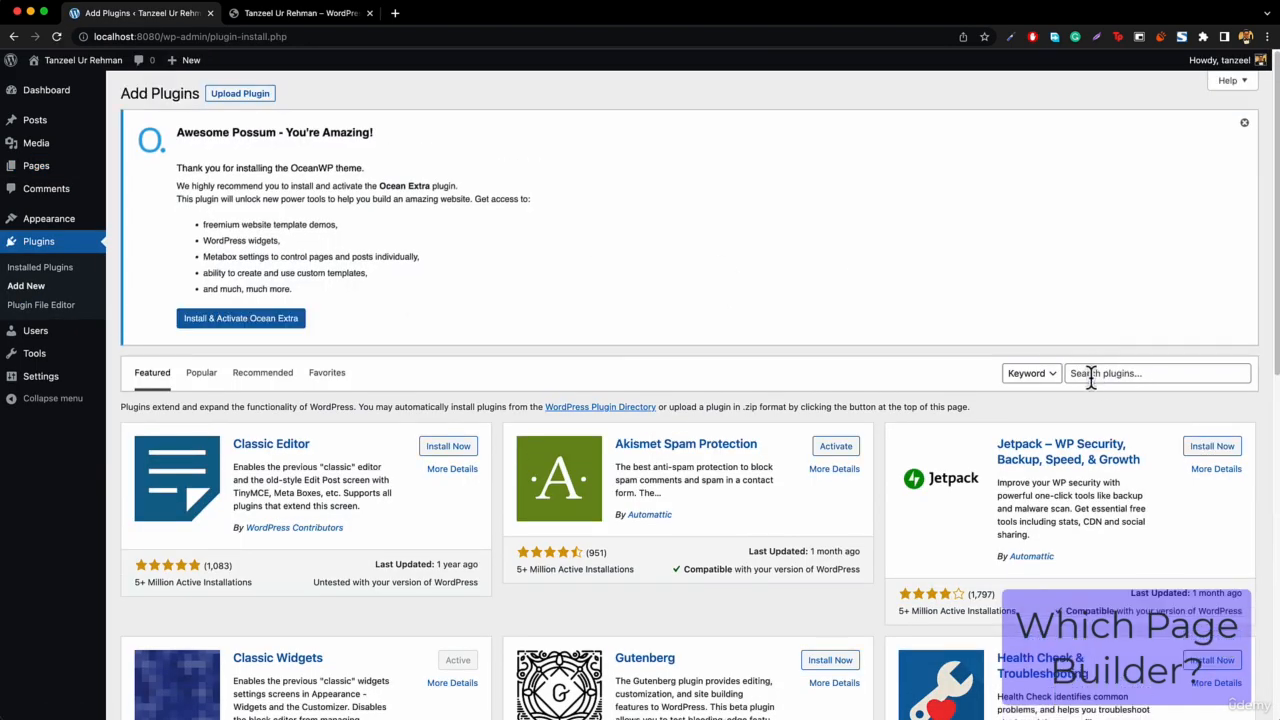
{"action": "left_click", "coordinate": [1091, 373]}
{"action": "type", "text": "page b"}
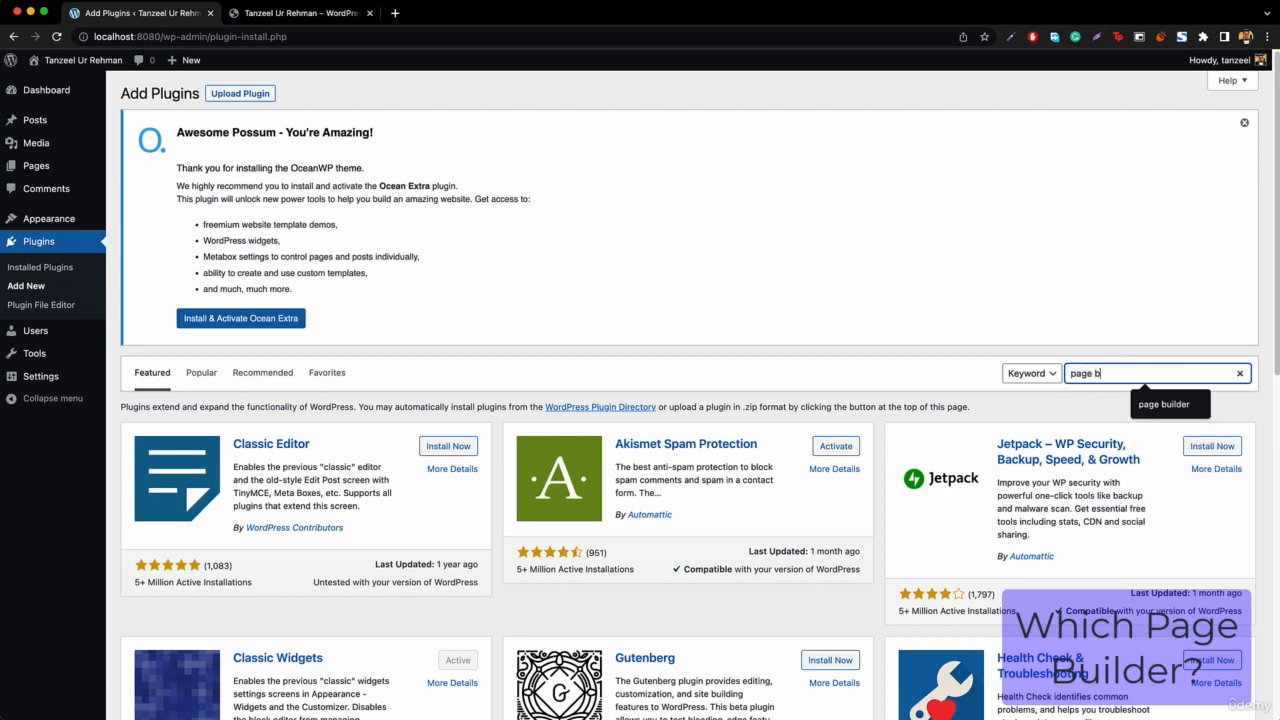
{"action": "type", "text": "uilder"}
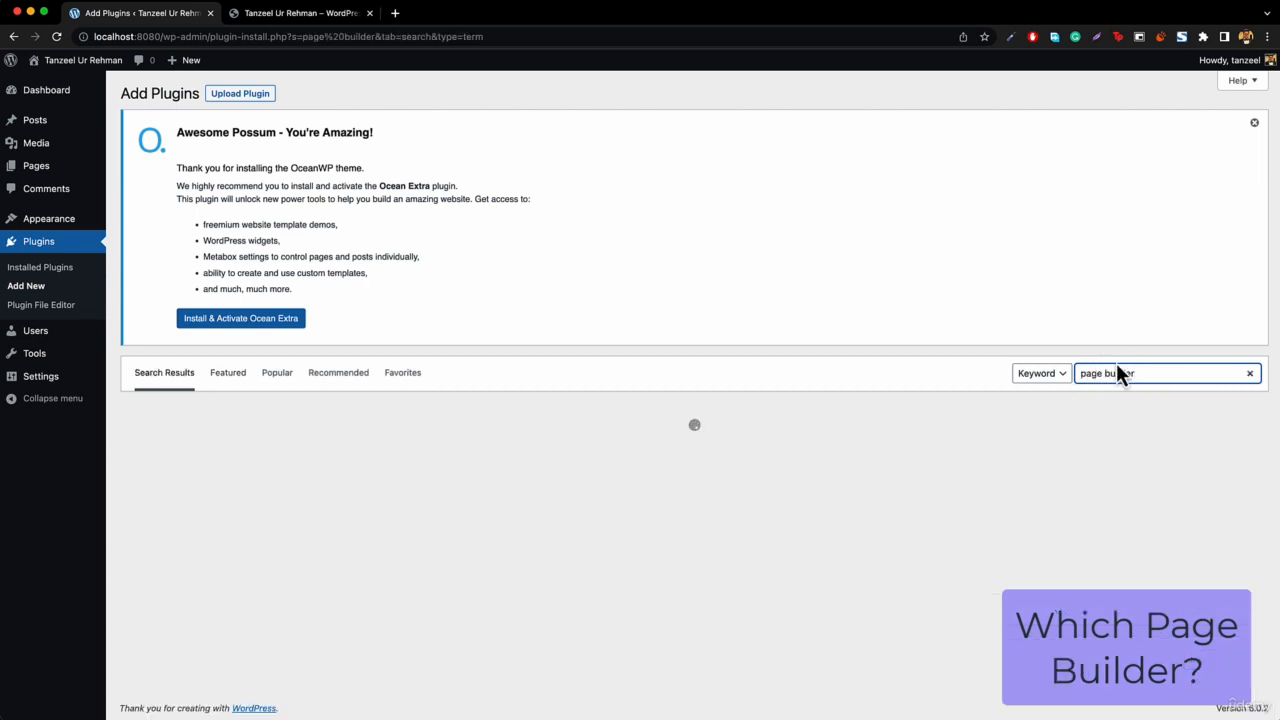
- Examine the page builder search results, including the rating and active installations of Elementor Website Builder
{"action": "scroll", "coordinate": [615, 440], "scroll_direction": "down", "scroll_amount": 3}
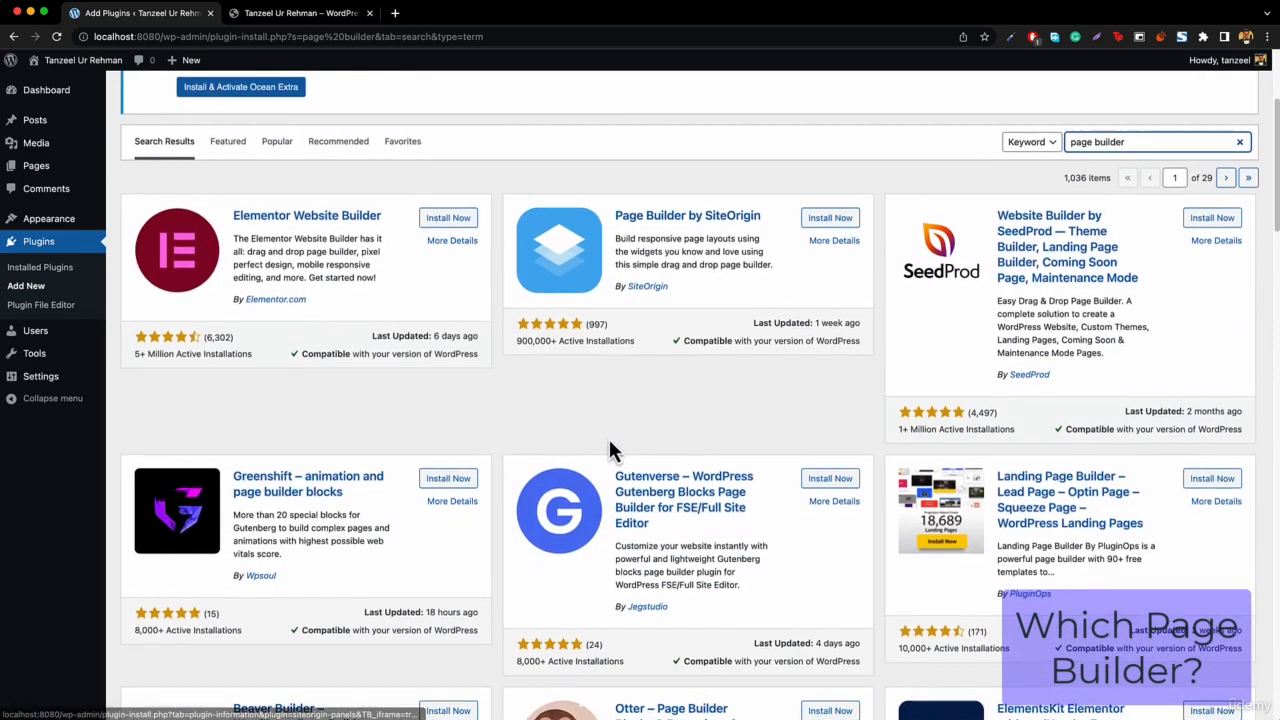
{"action": "scroll", "coordinate": [609, 439], "scroll_direction": "up", "scroll_amount": 1}
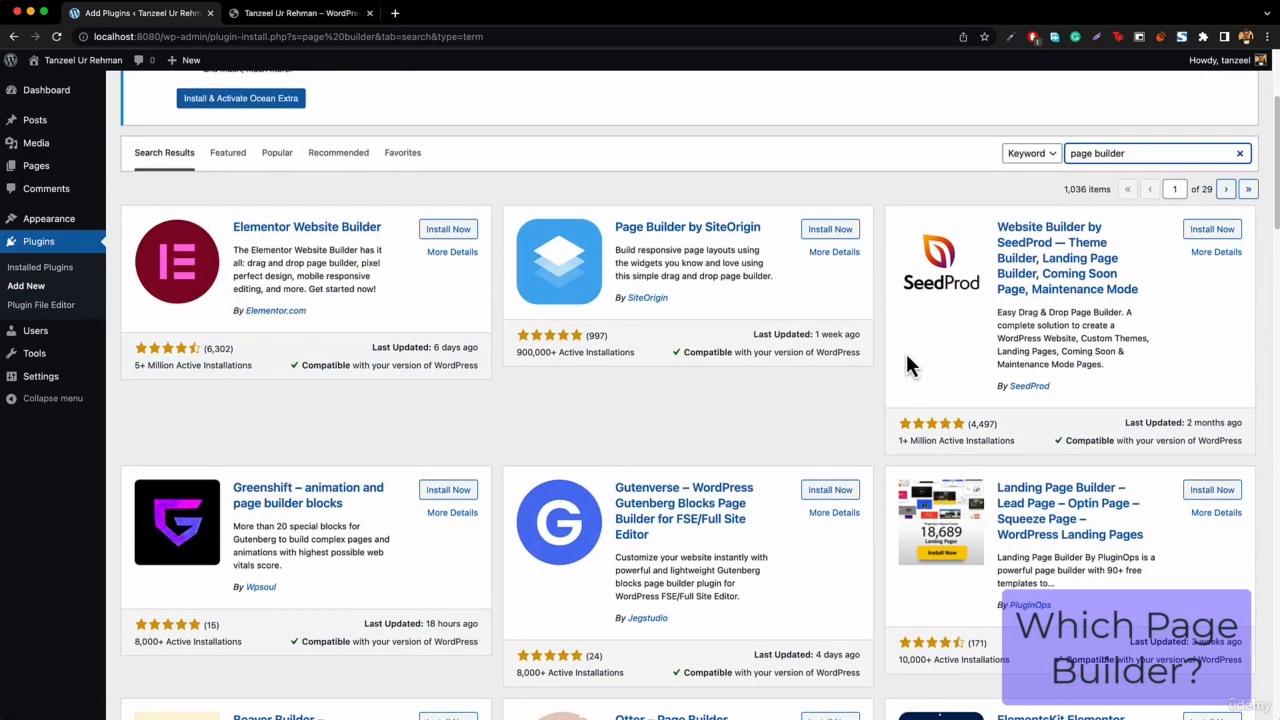
{"action": "scroll", "coordinate": [560, 395], "scroll_direction": "down", "scroll_amount": 1}
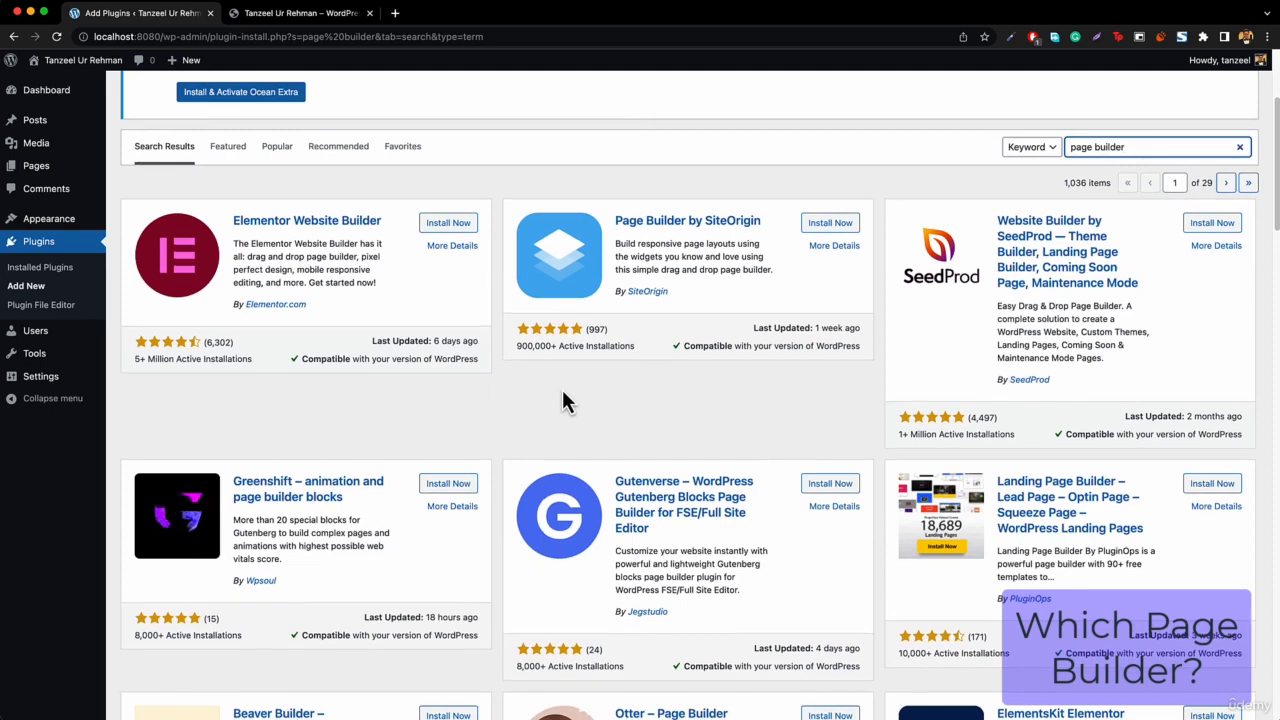
{"action": "scroll", "coordinate": [563, 401], "scroll_direction": "down", "scroll_amount": 1}
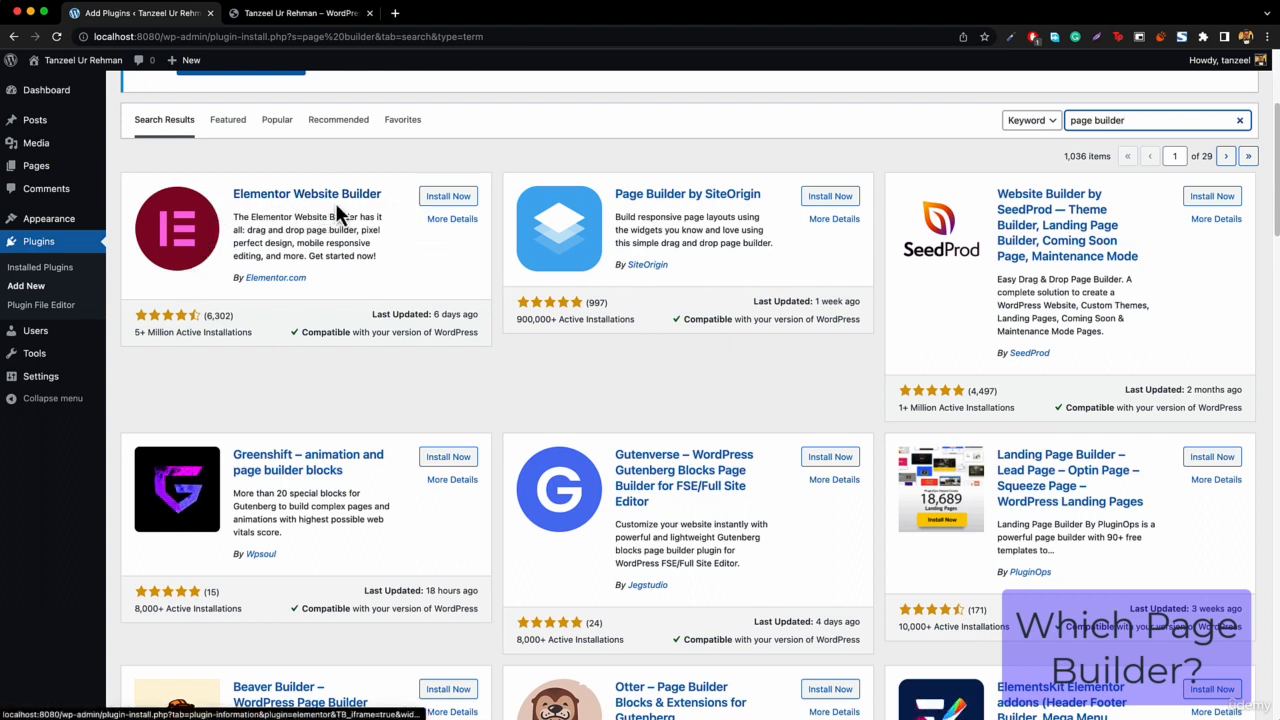
{"action": "left_click", "coordinate": [133, 335]}
{"action": "left_click_drag", "start_coordinate": [229, 340], "coordinate": [249, 335]}
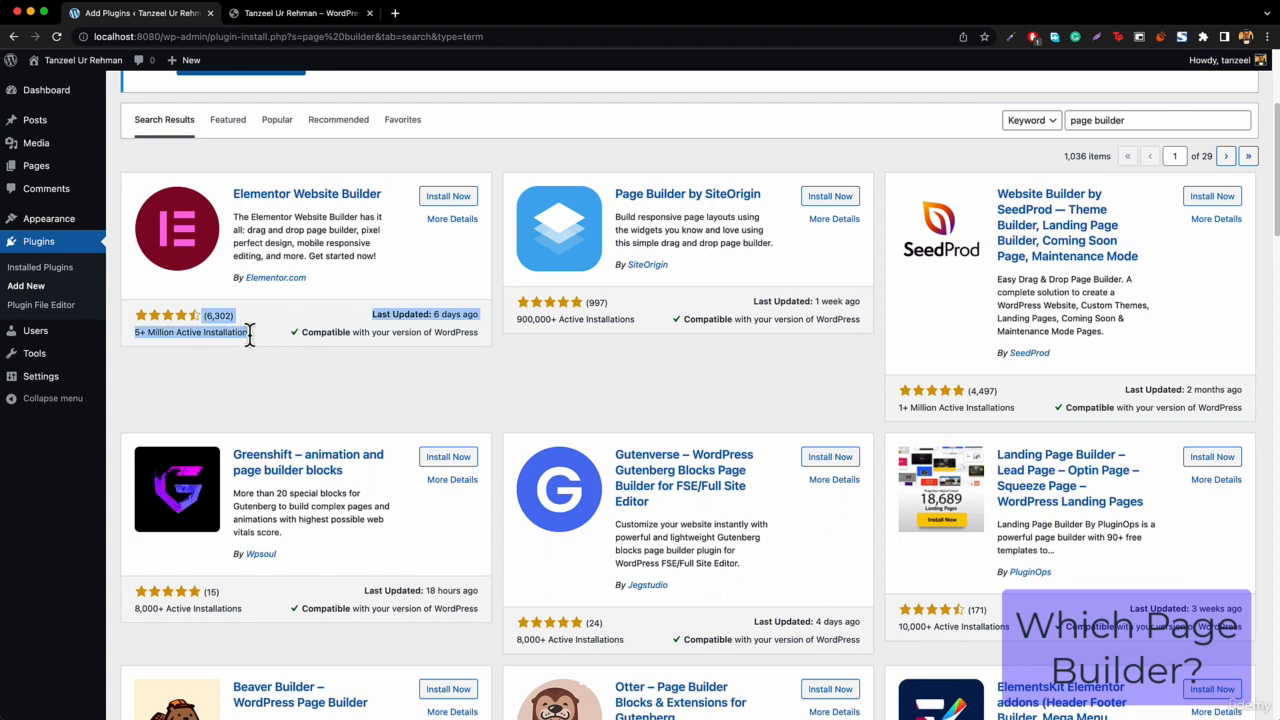
{"action": "left_click", "coordinate": [250, 335]}
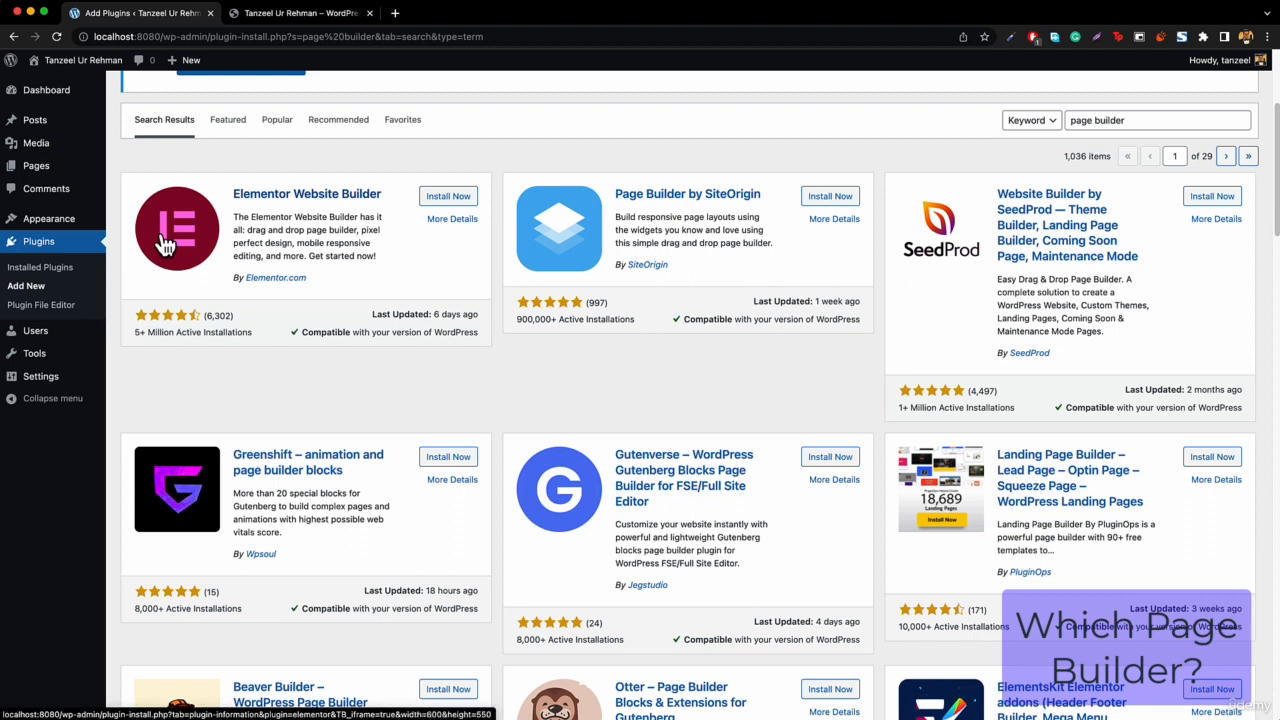
- Install and activate the Elementor Website Builder plugin, then close its onboarding wizard
{"action": "left_click", "coordinate": [450, 200]}
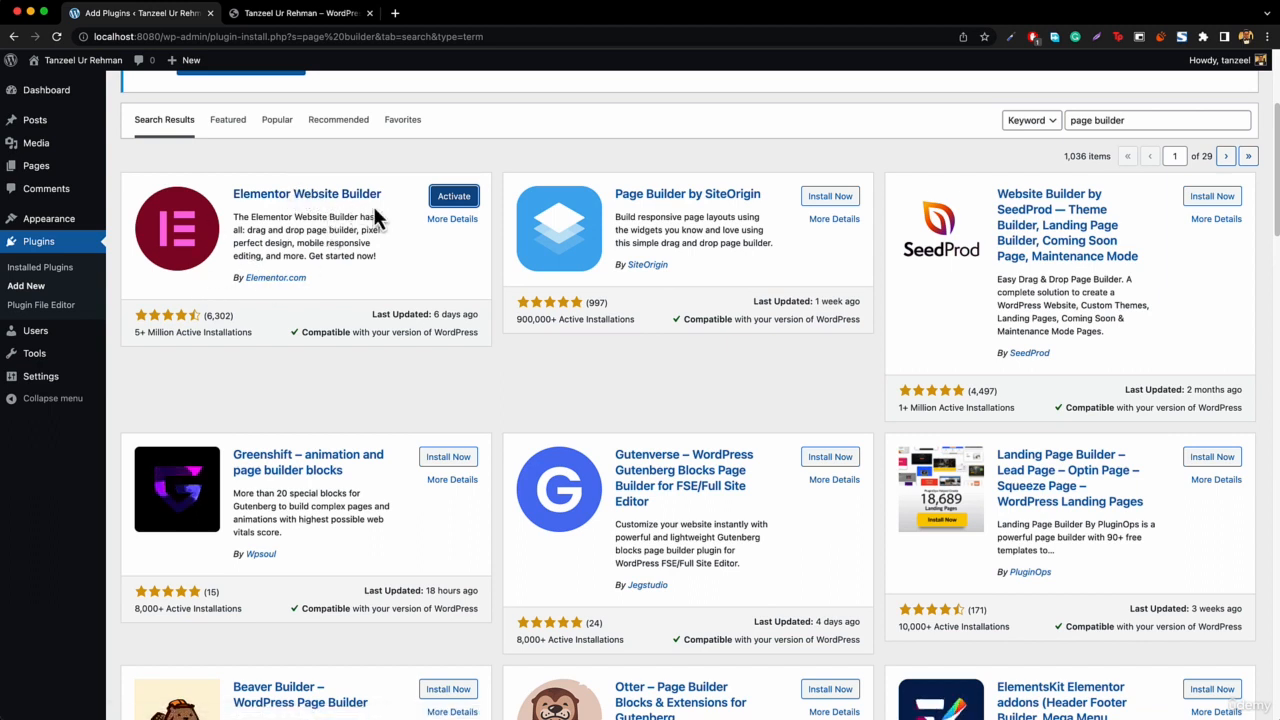
{"action": "left_click", "coordinate": [455, 206]}
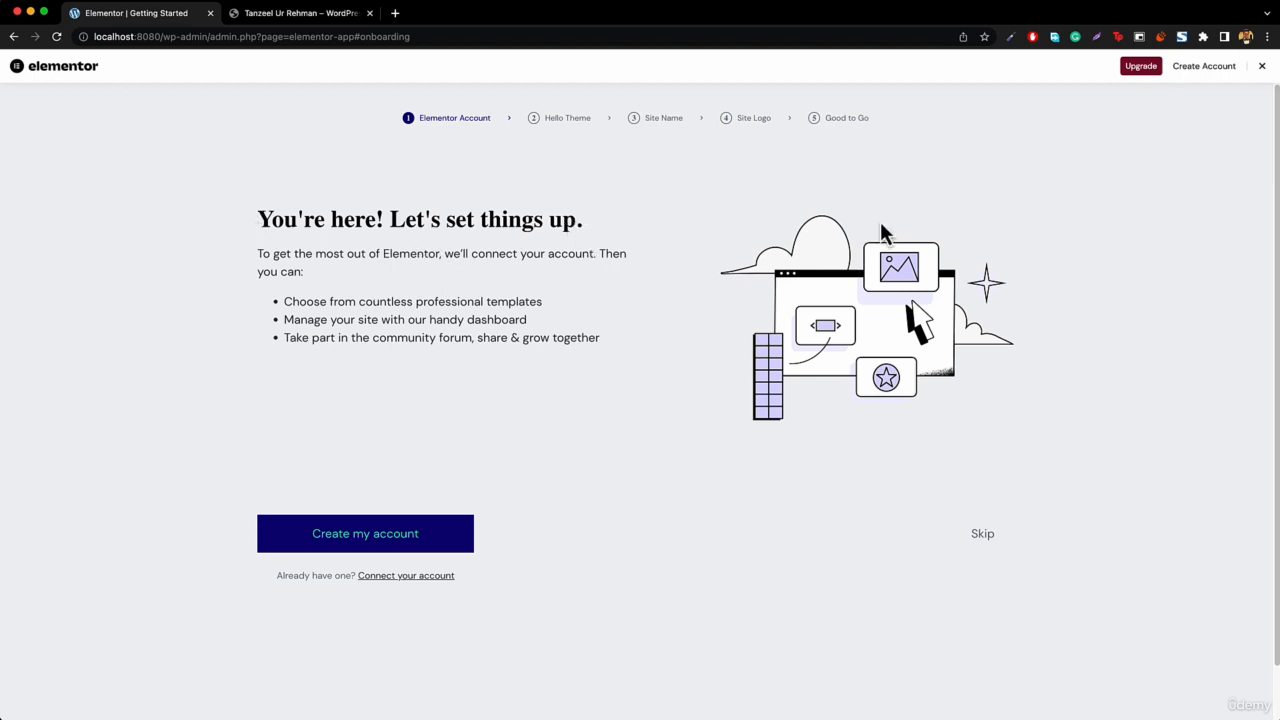
{"action": "left_click", "coordinate": [1262, 70]}
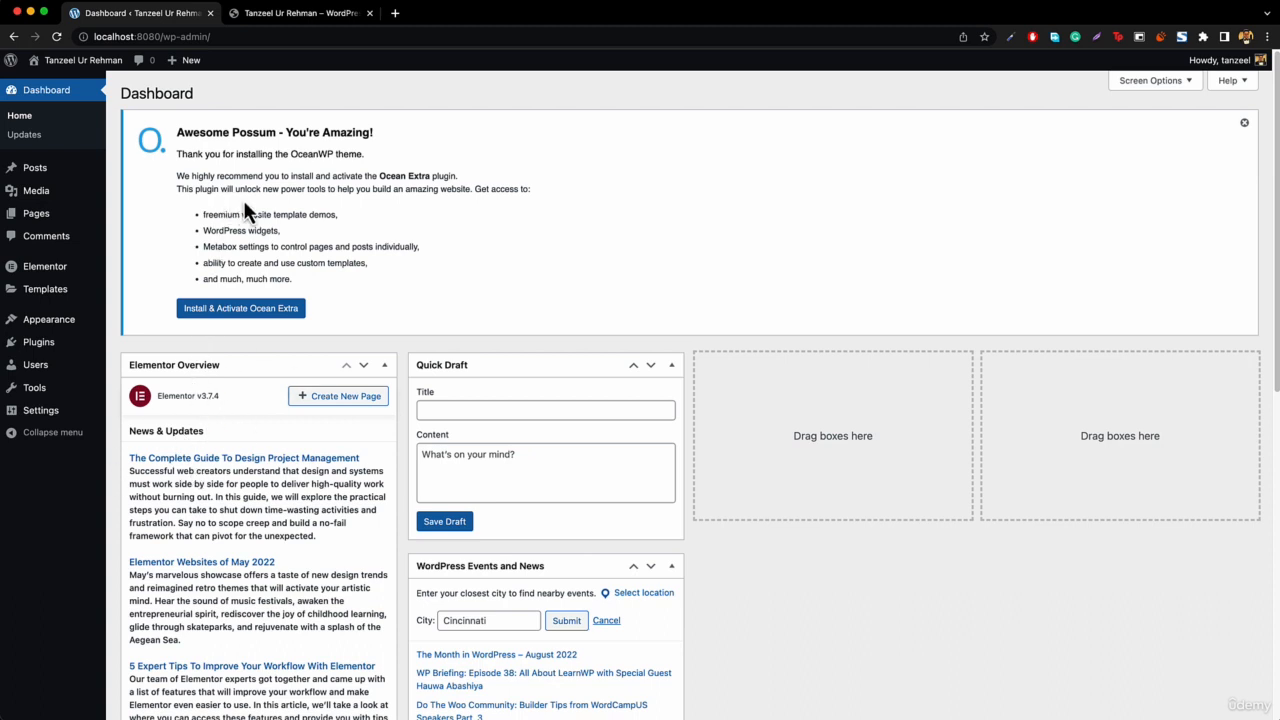
- Open the Home page from the list of all pages and edit it with Elementor
{"action": "mouse_move", "coordinate": [46, 204]}
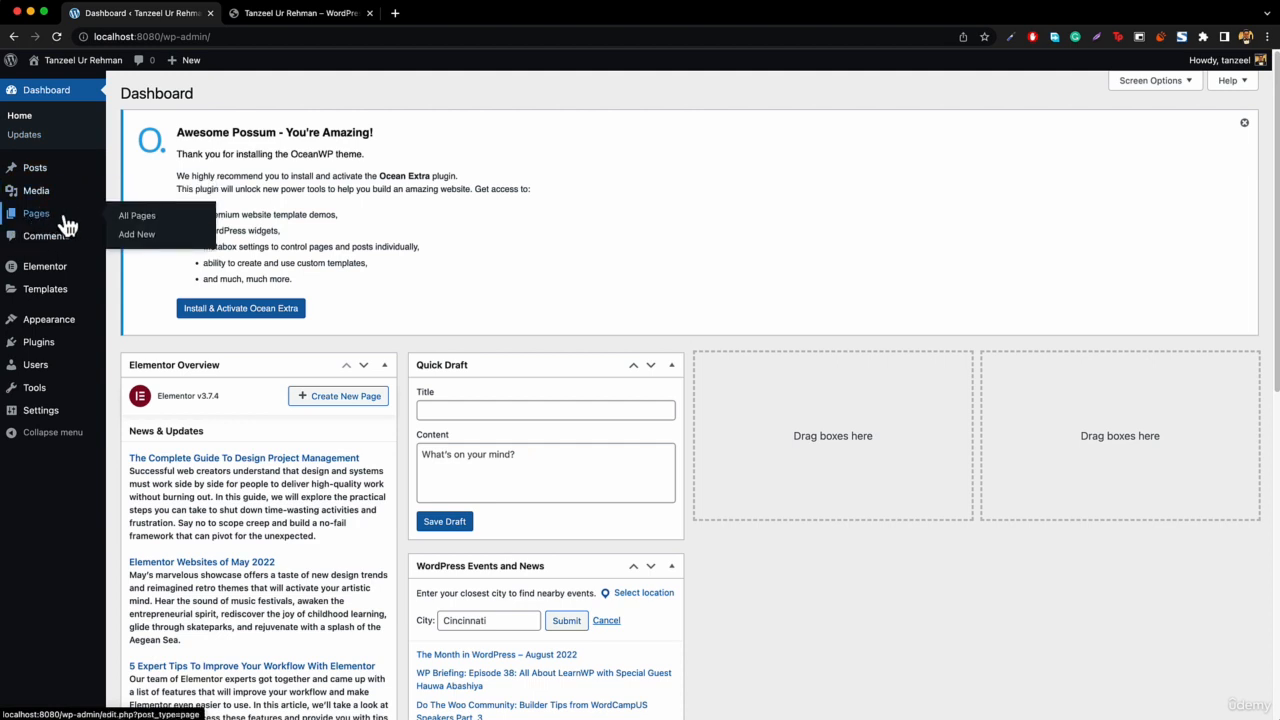
{"action": "left_click", "coordinate": [134, 217]}
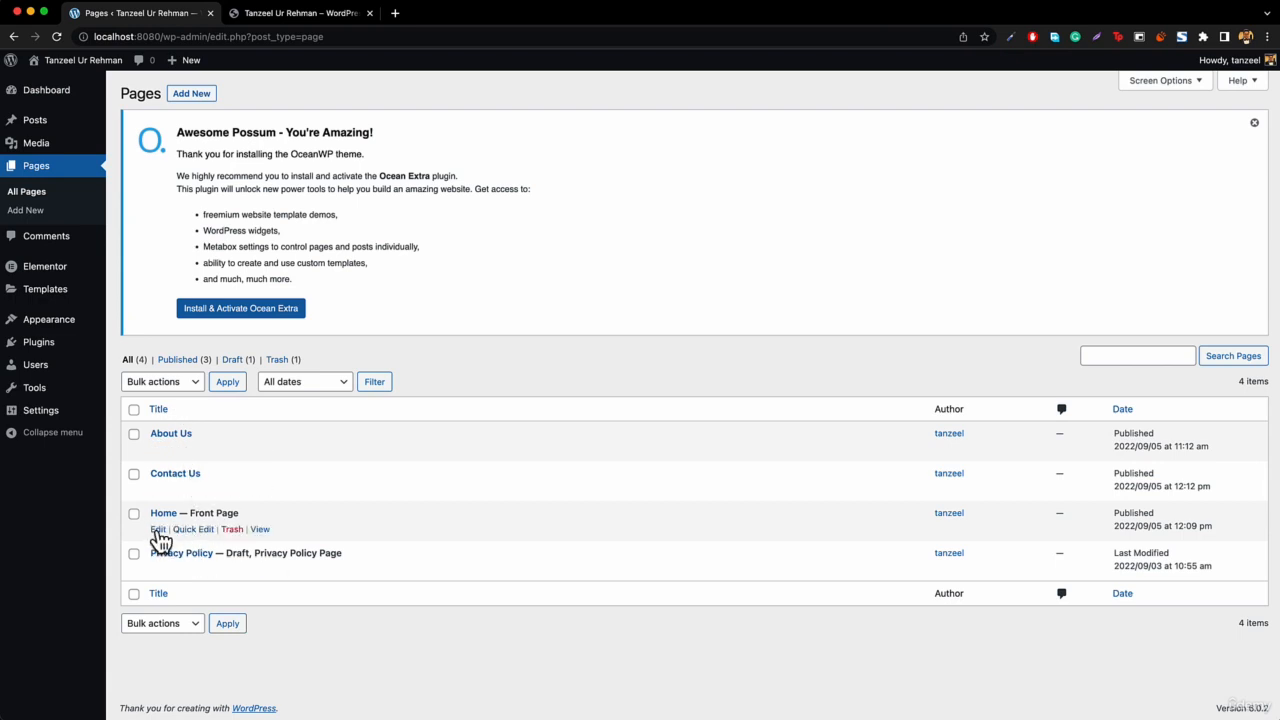
{"action": "left_click", "coordinate": [156, 531]}
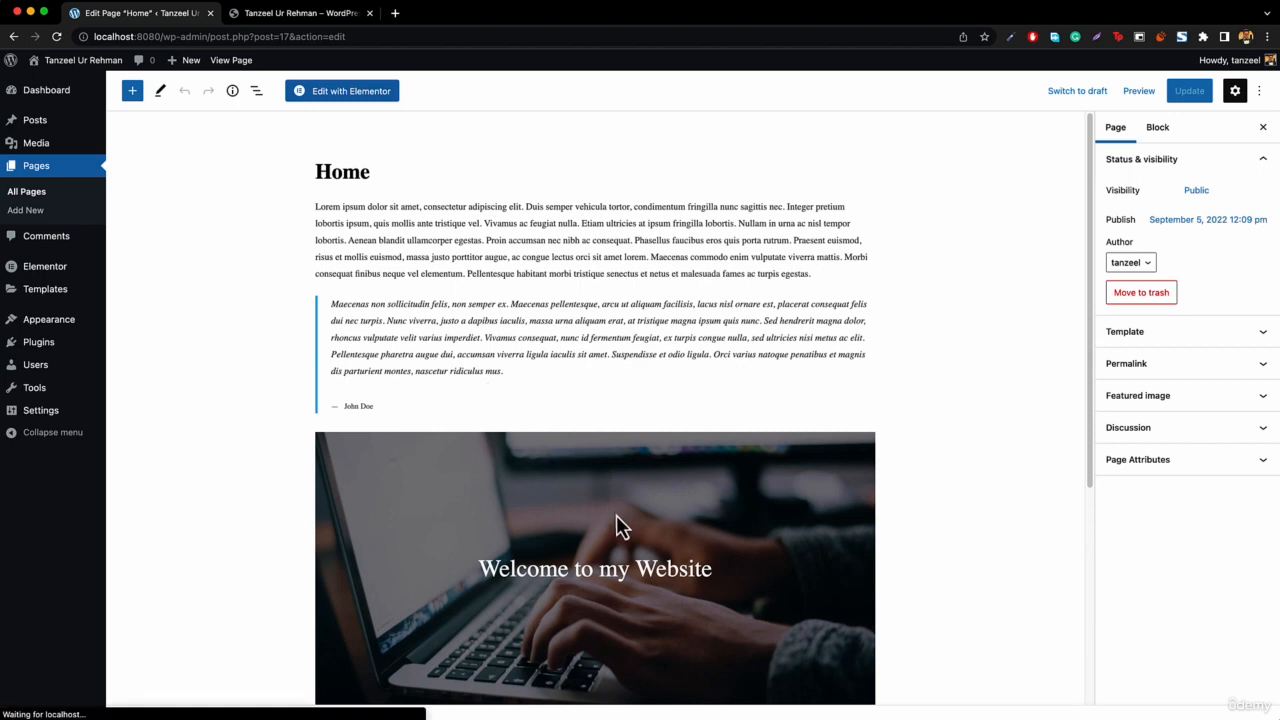
{"action": "left_click", "coordinate": [350, 101]}
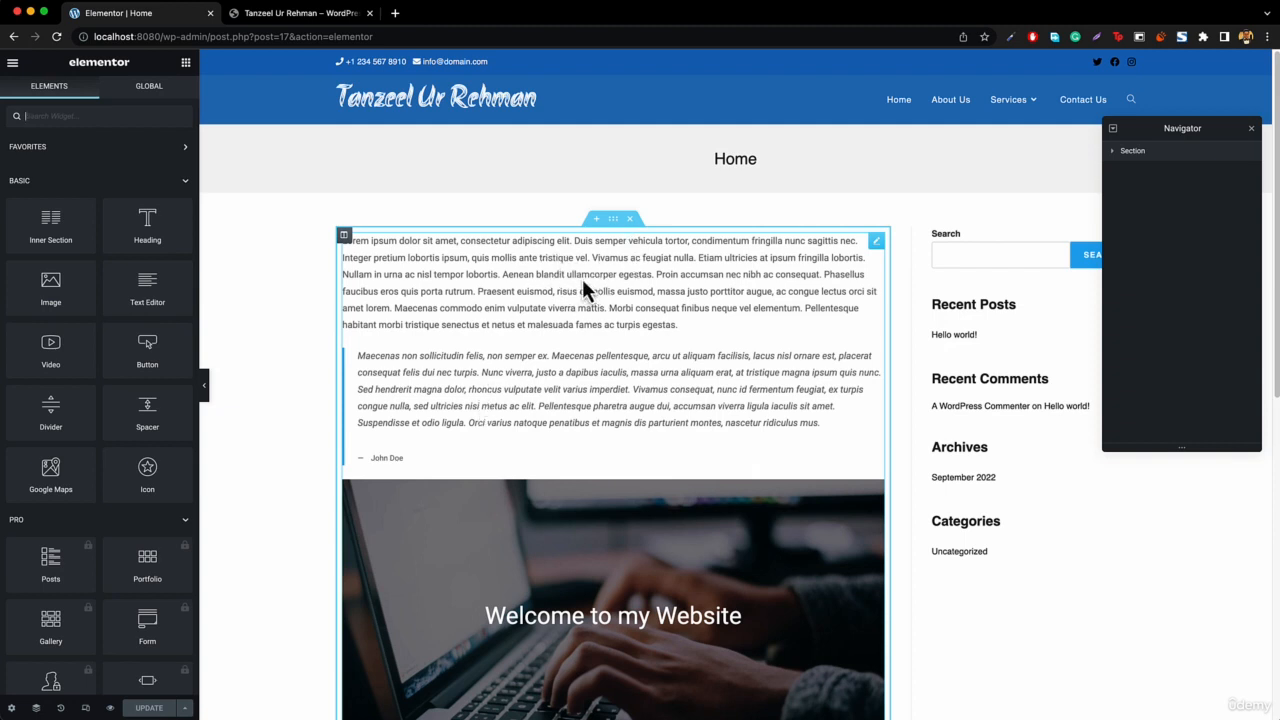
- Replace the Home page's existing section with a Heading widget and add a Button widget below it
{"action": "left_click", "coordinate": [632, 218]}
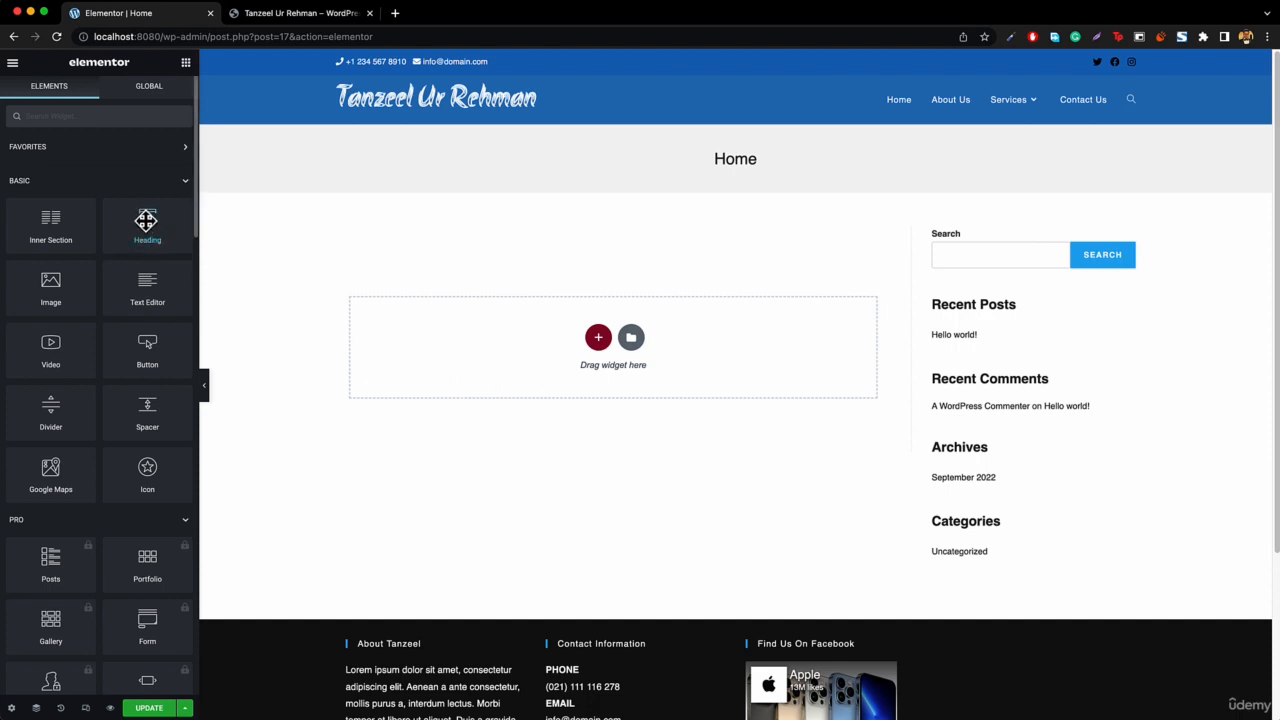
{"action": "left_click_drag", "start_coordinate": [140, 220], "coordinate": [680, 395]}
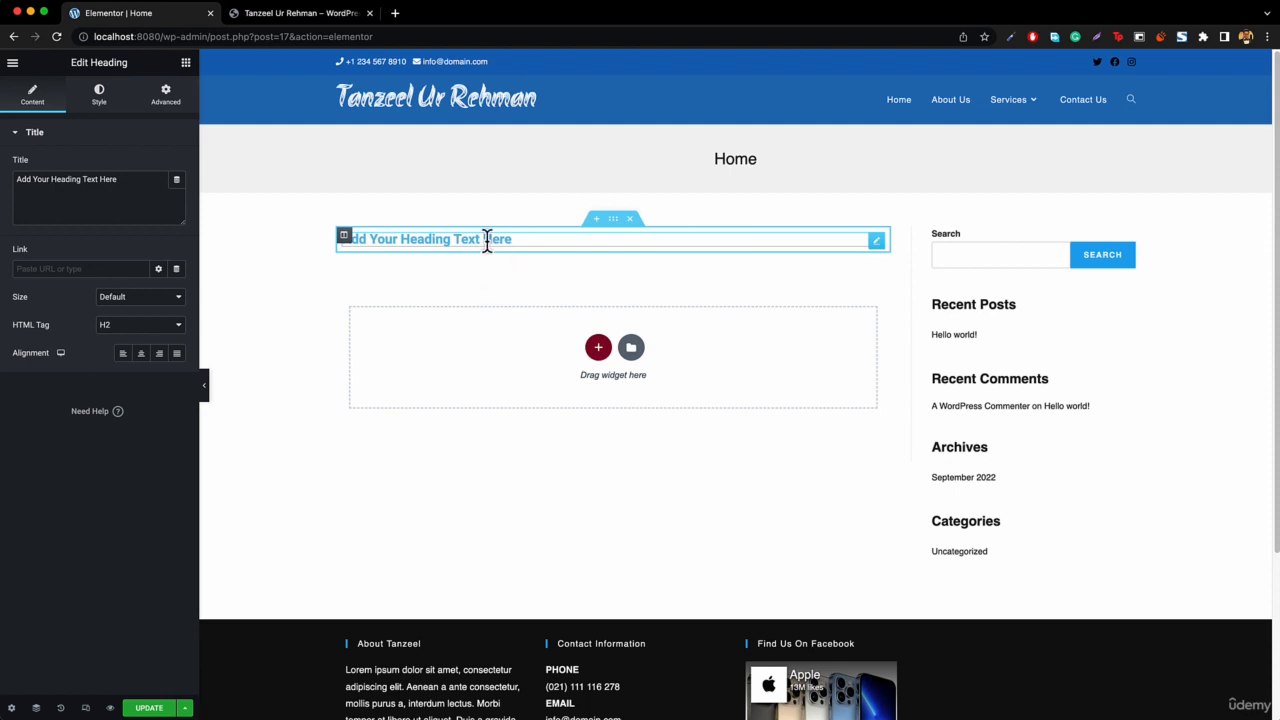
{"action": "left_click", "coordinate": [186, 64]}
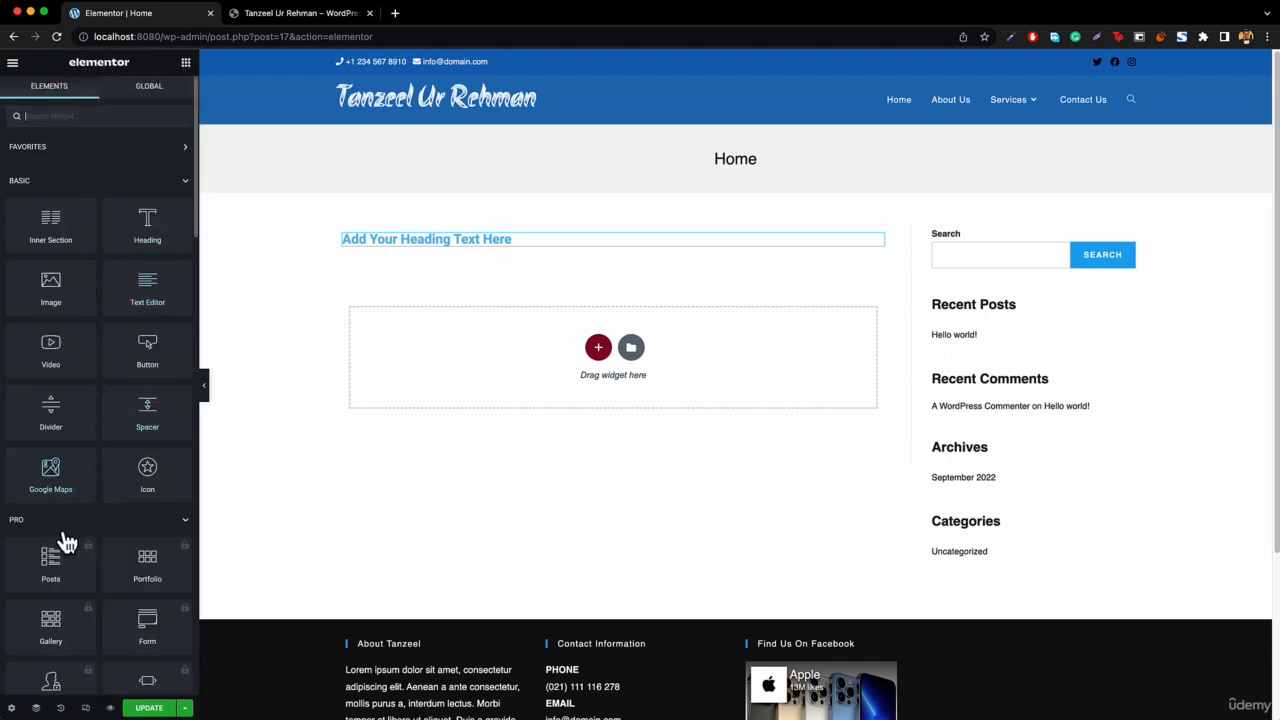
{"action": "left_click", "coordinate": [183, 522]}
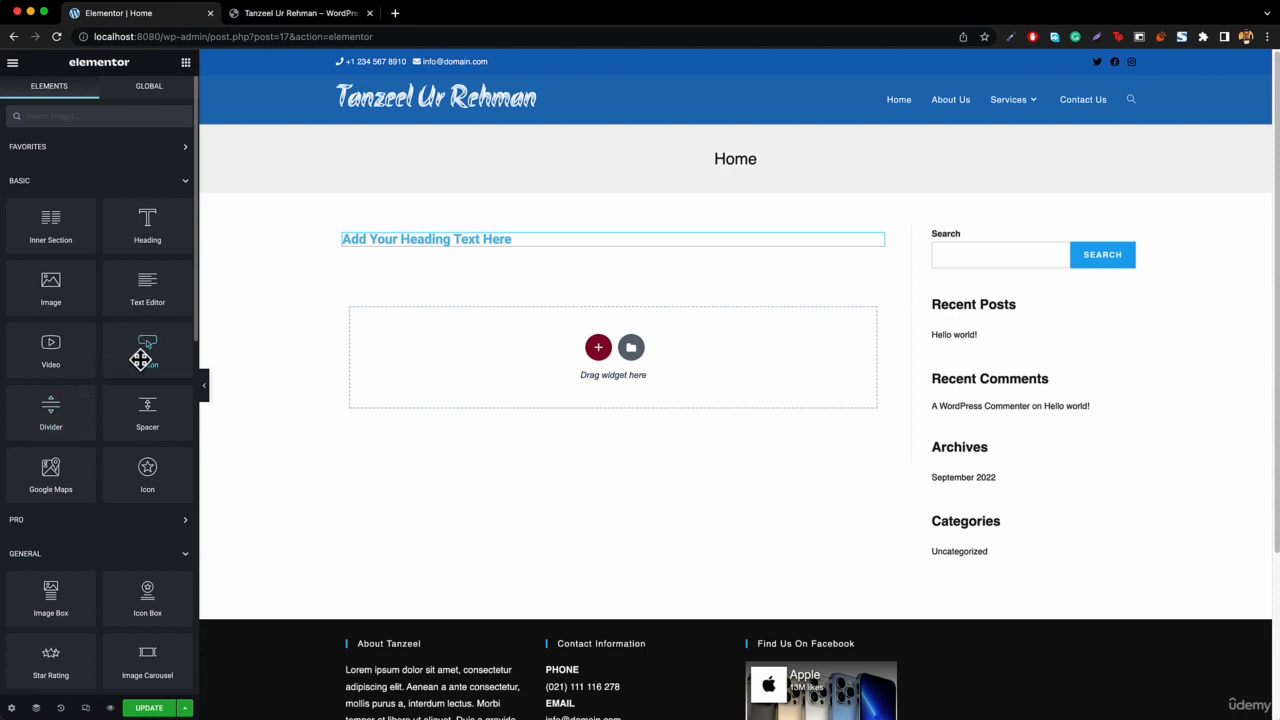
{"action": "left_click_drag", "start_coordinate": [137, 349], "coordinate": [526, 353]}
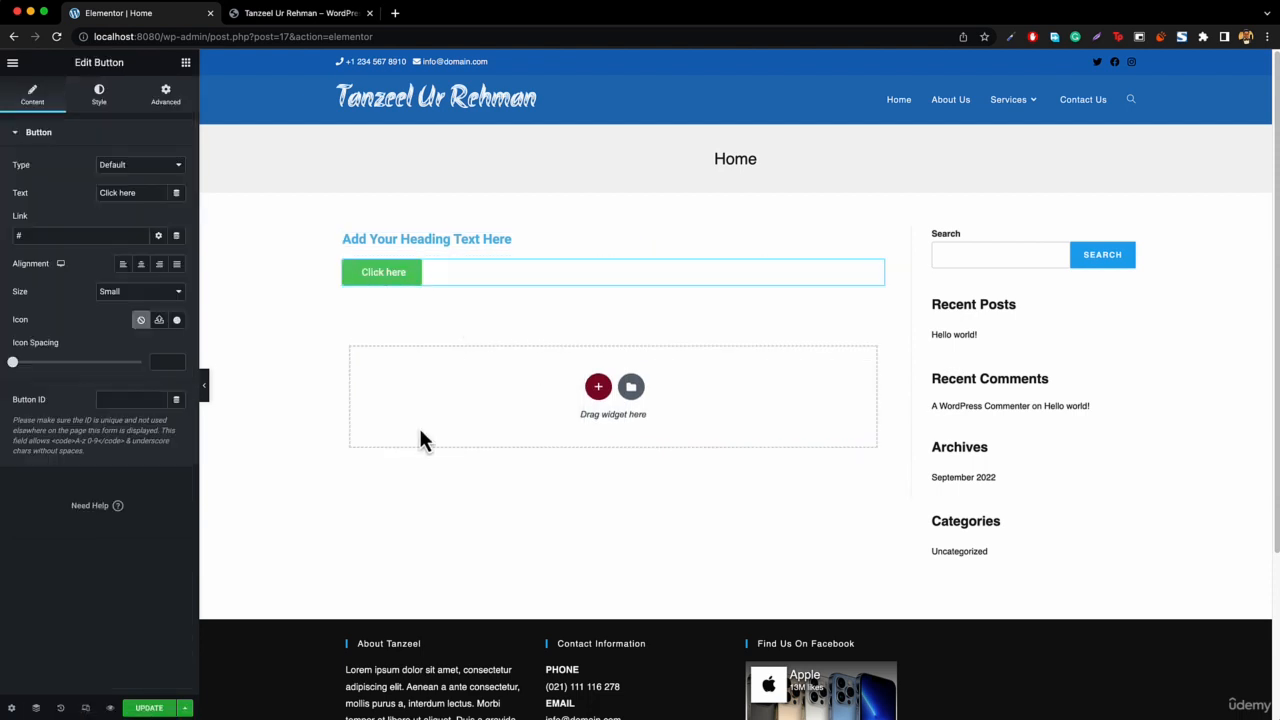
- Add a Progress Bar widget below the button on the Home page
{"action": "left_click", "coordinate": [186, 64]}
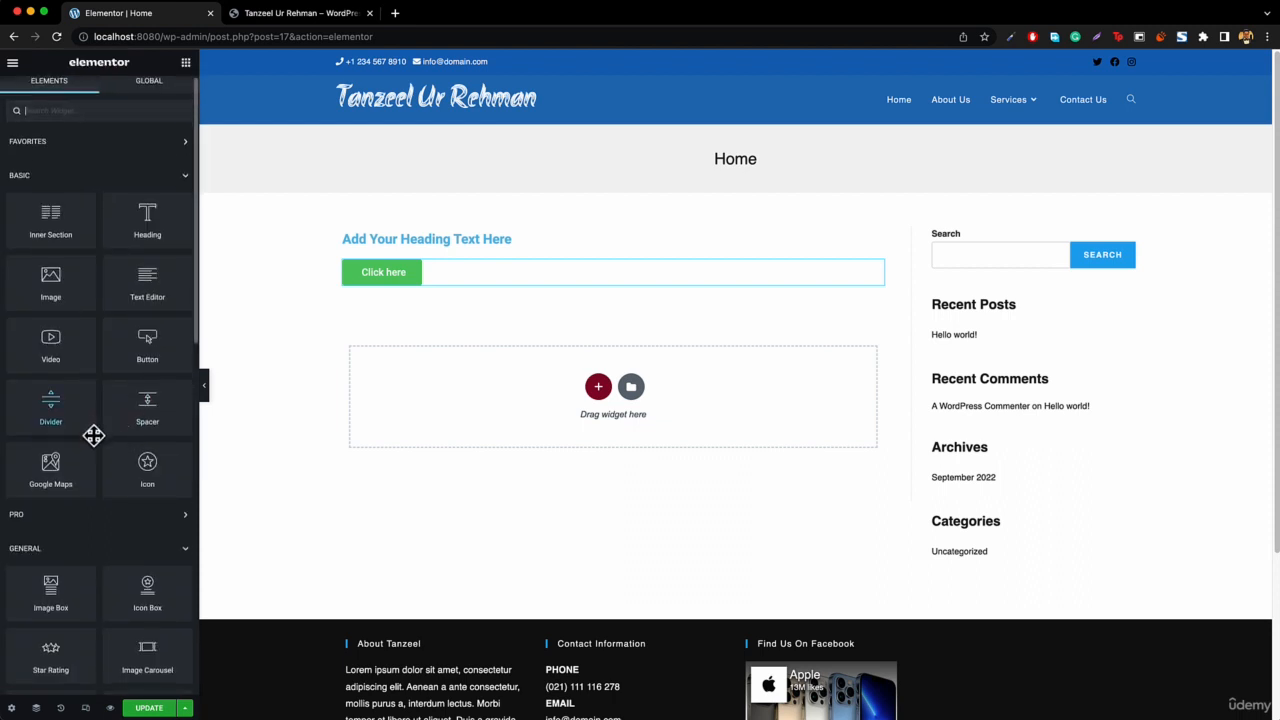
{"action": "scroll", "coordinate": [100, 448], "scroll_direction": "down", "scroll_amount": 5}
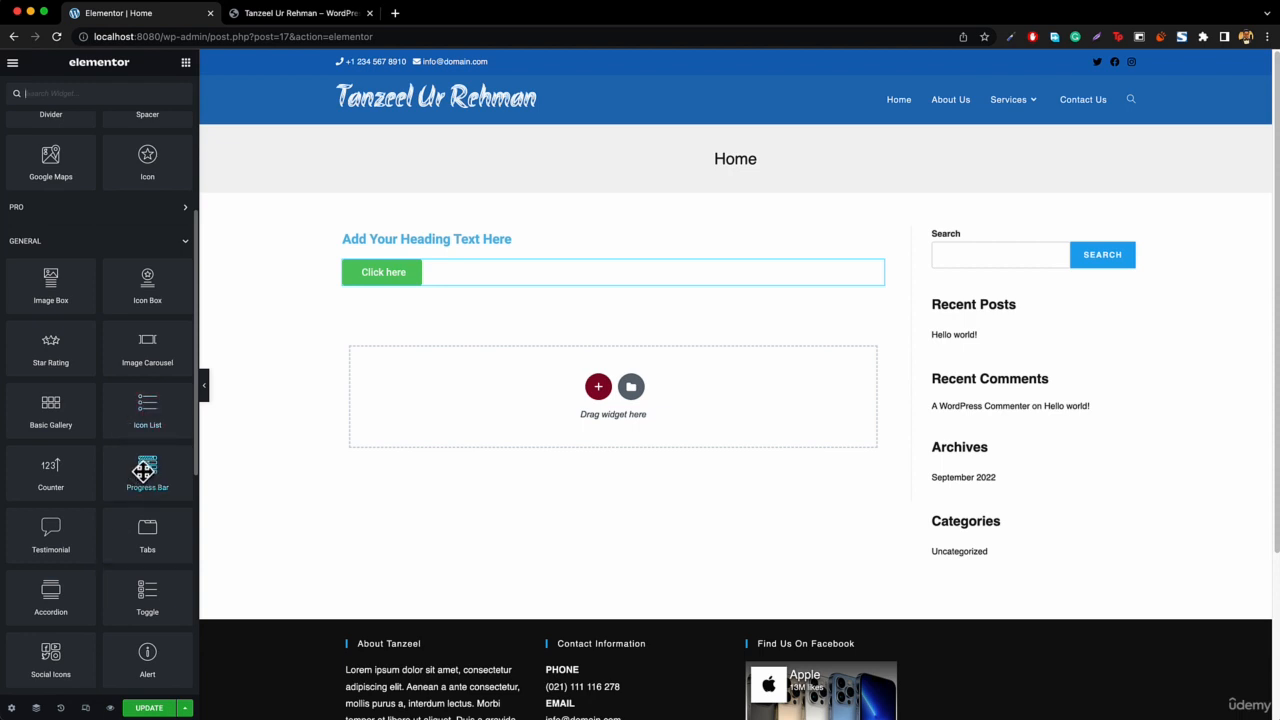
{"action": "left_click_drag", "start_coordinate": [142, 470], "coordinate": [486, 396]}
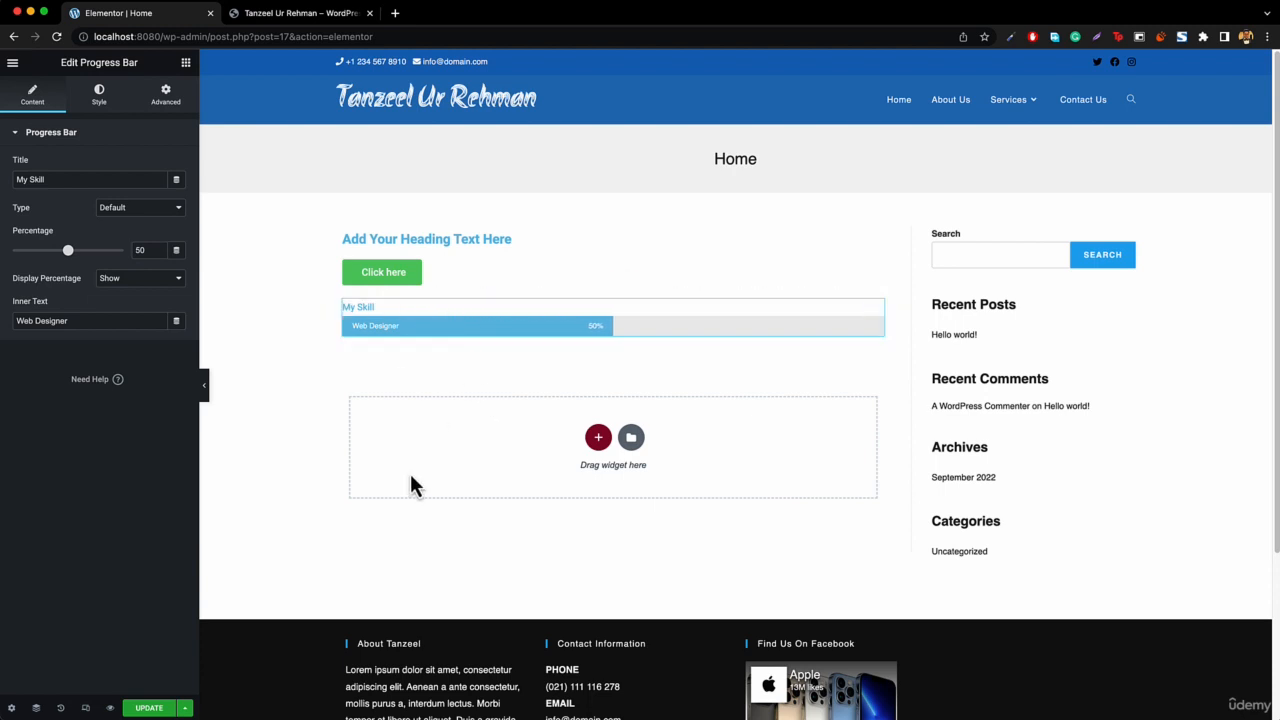
- Compare the widgets with the header and skill bars on the itanzeel.com reference site, and return to the Elementor editor
{"action": "left_click", "coordinate": [288, 18]}
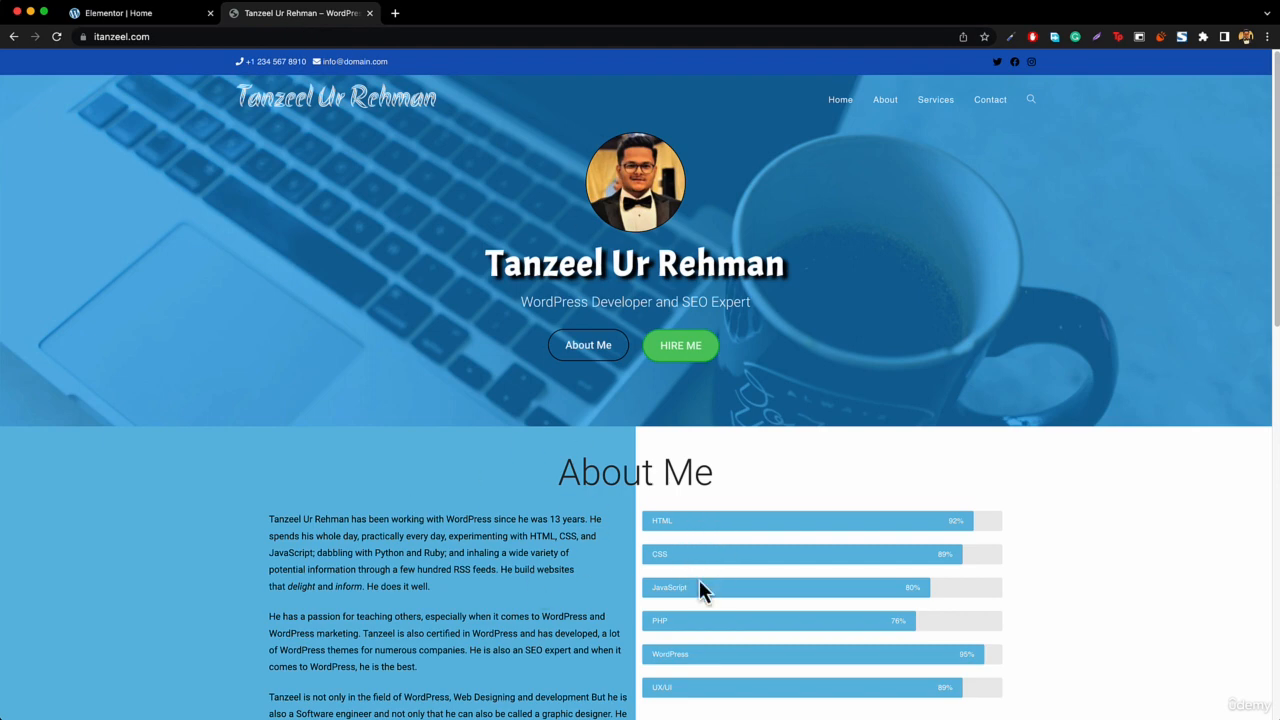
{"action": "left_click", "coordinate": [56, 37]}
{"action": "left_click", "coordinate": [108, 13]}
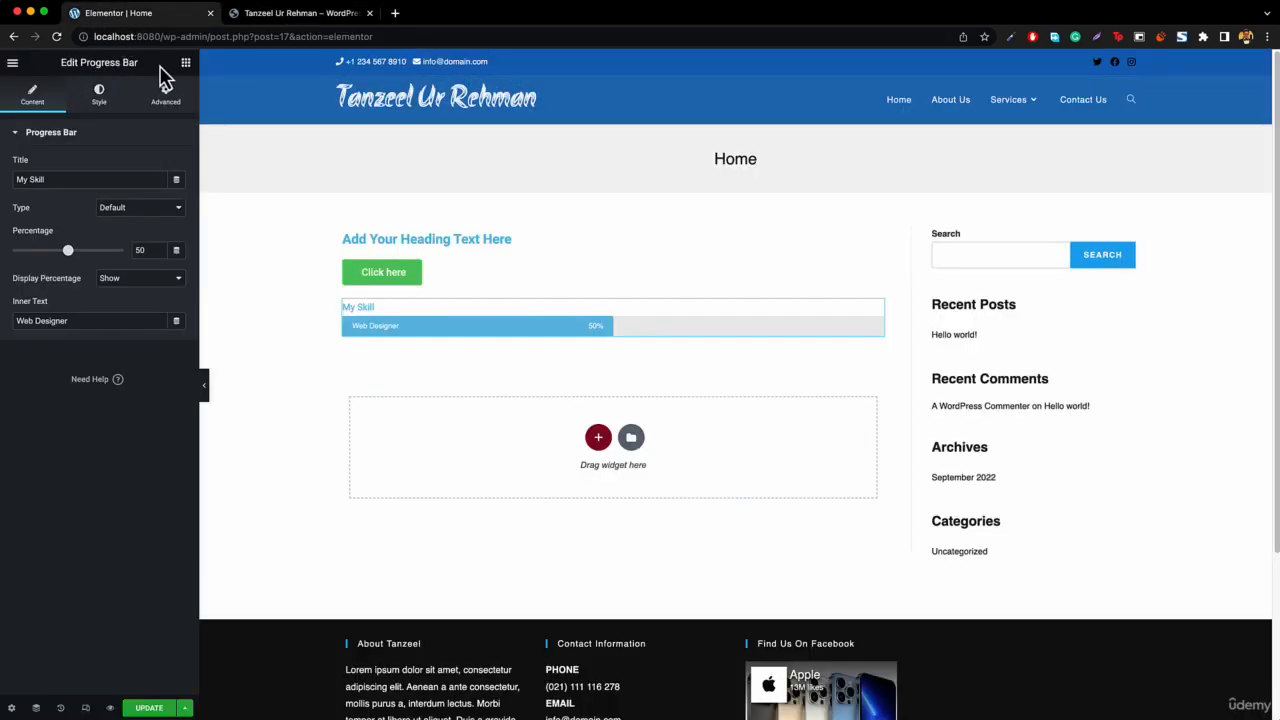
{"action": "left_click", "coordinate": [186, 64]}
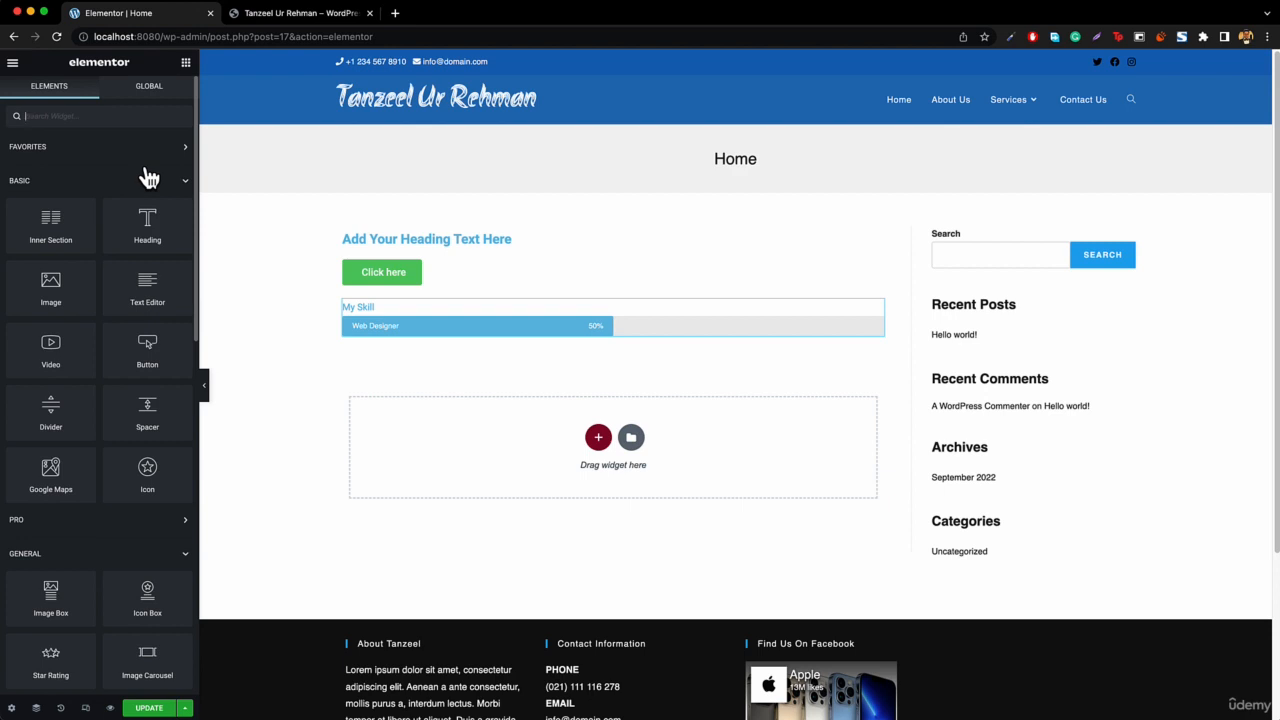
{"action": "left_click", "coordinate": [288, 15]}
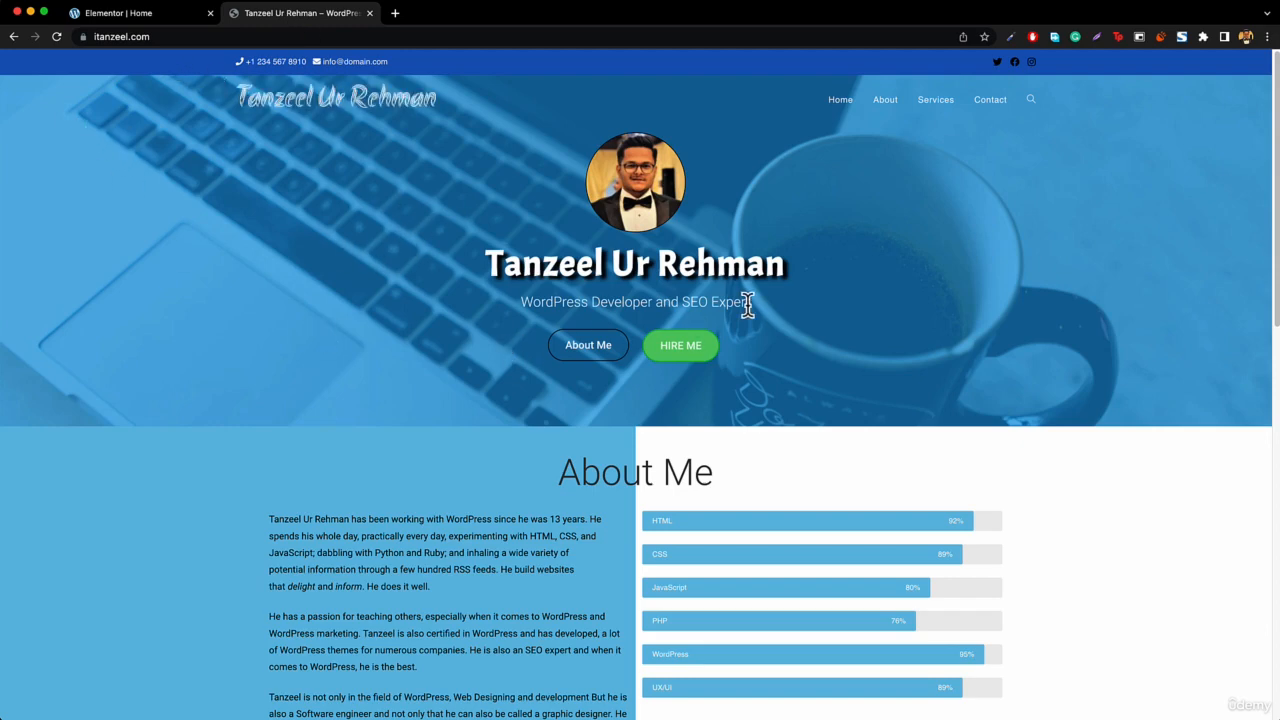
{"action": "left_click", "coordinate": [160, 16]}
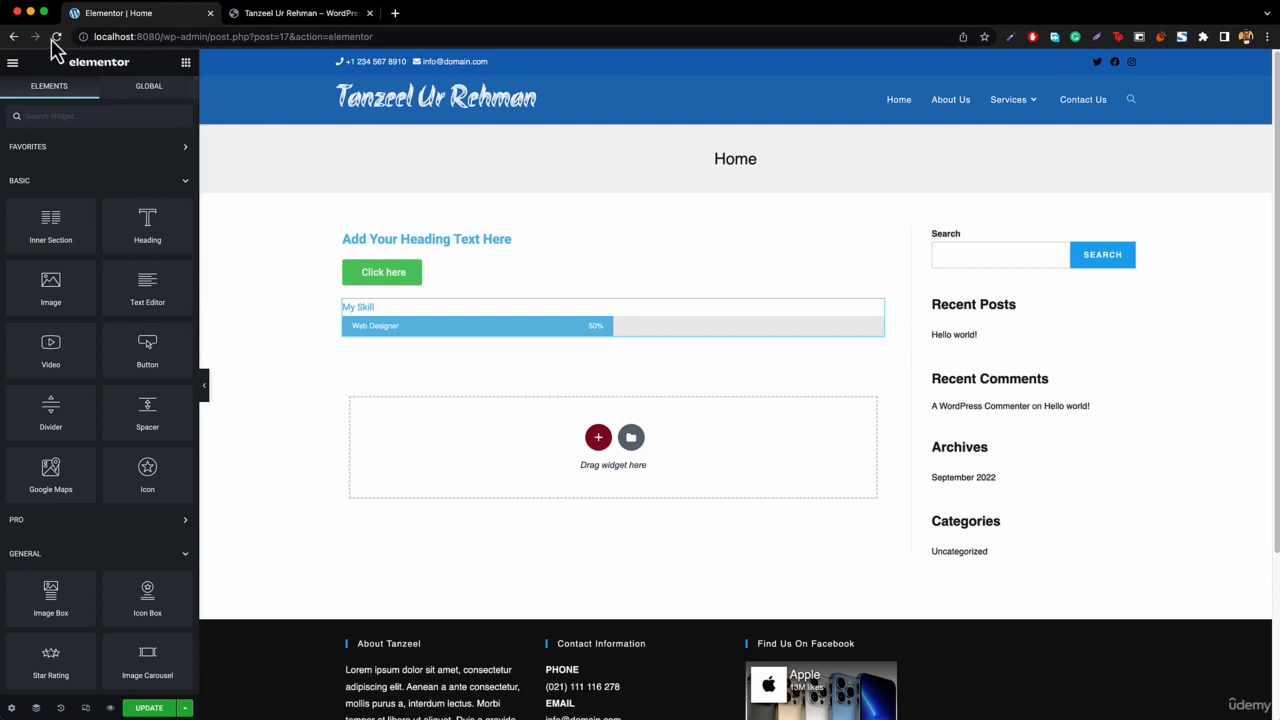
- Leave the Elementor editor without saving the changes and view the published Home page
{"action": "left_click", "coordinate": [14, 37]}
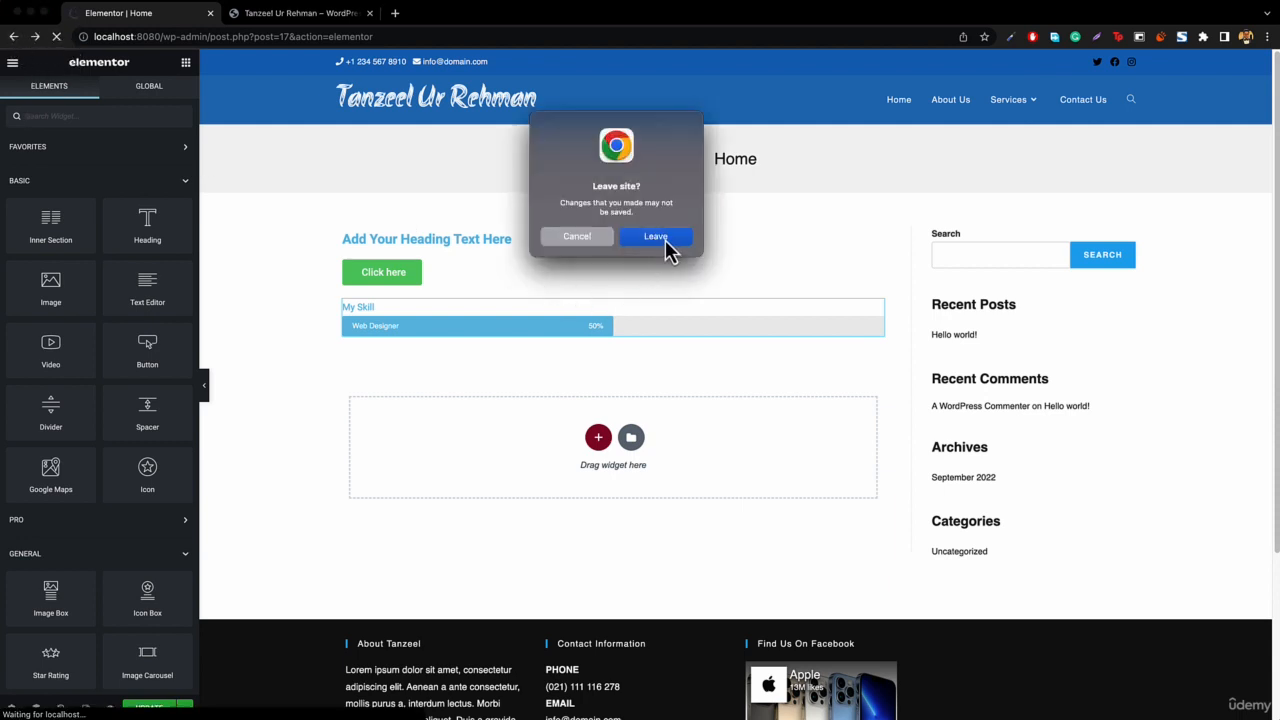
{"action": "left_click", "coordinate": [665, 241]}
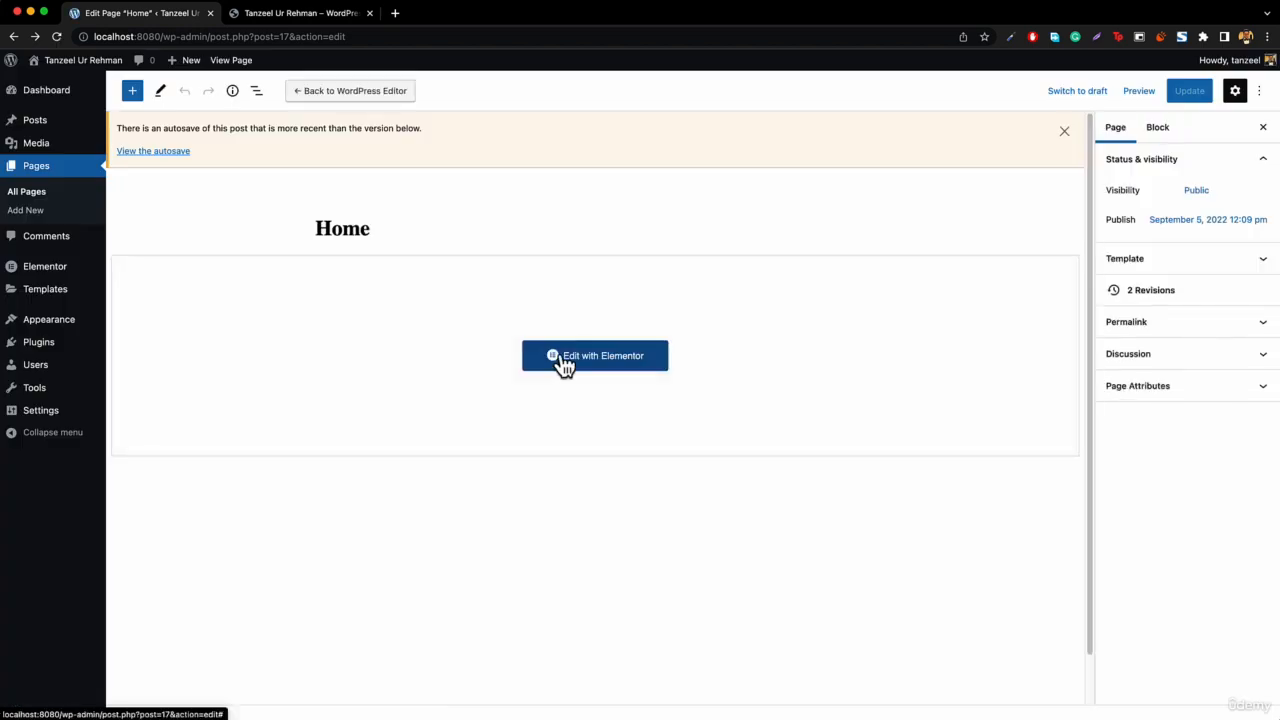
{"action": "left_click", "coordinate": [238, 64]}
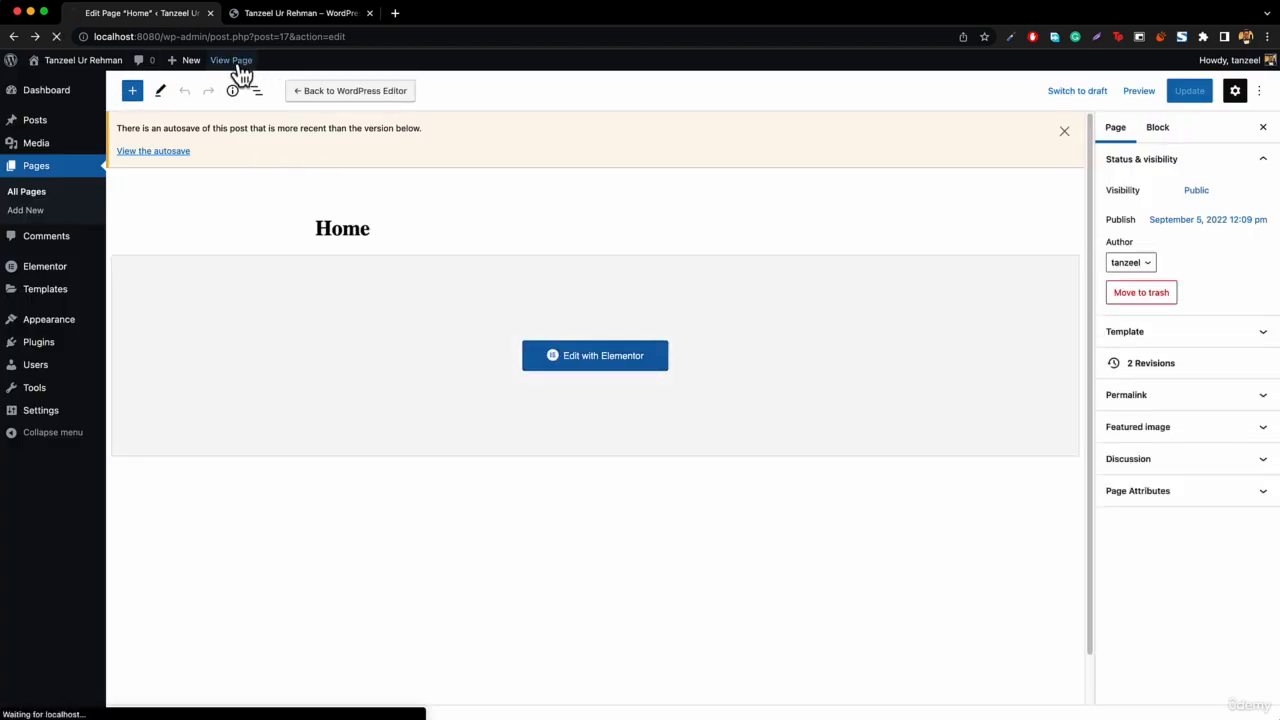
{"action": "scroll", "coordinate": [390, 377], "scroll_direction": "down", "scroll_amount": 5}
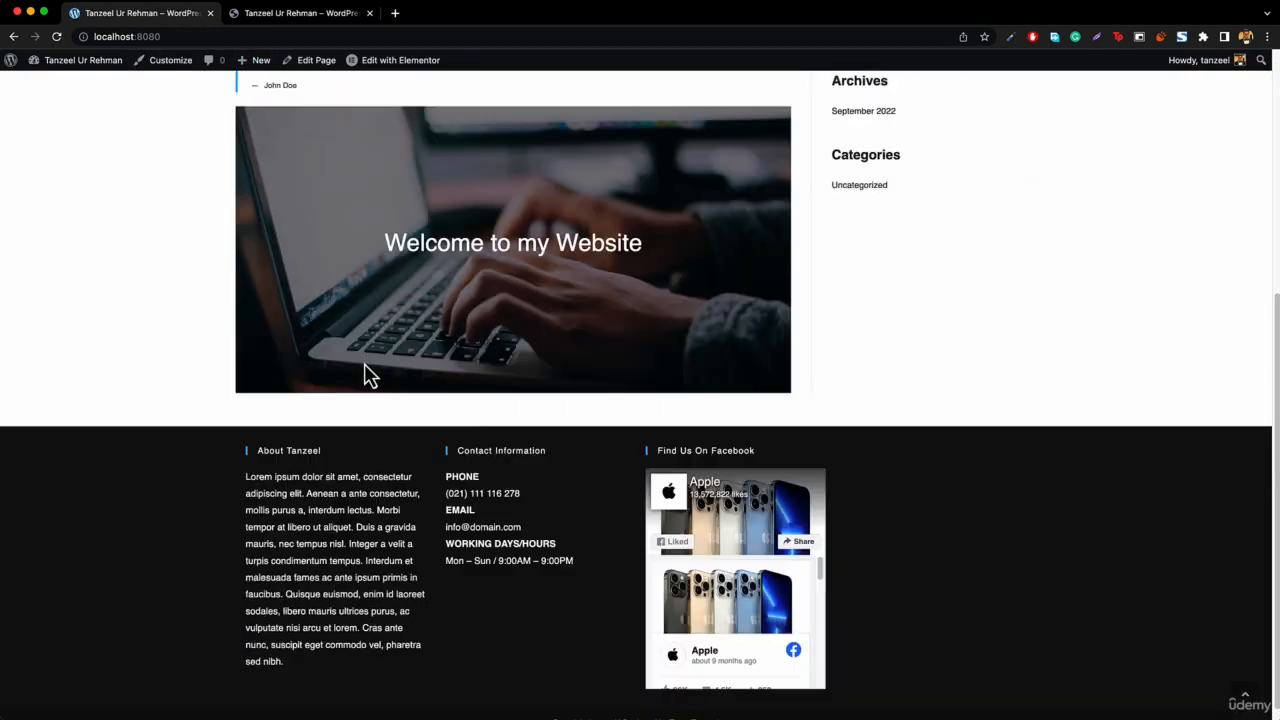
{"action": "scroll", "coordinate": [306, 294], "scroll_direction": "up", "scroll_amount": 5}
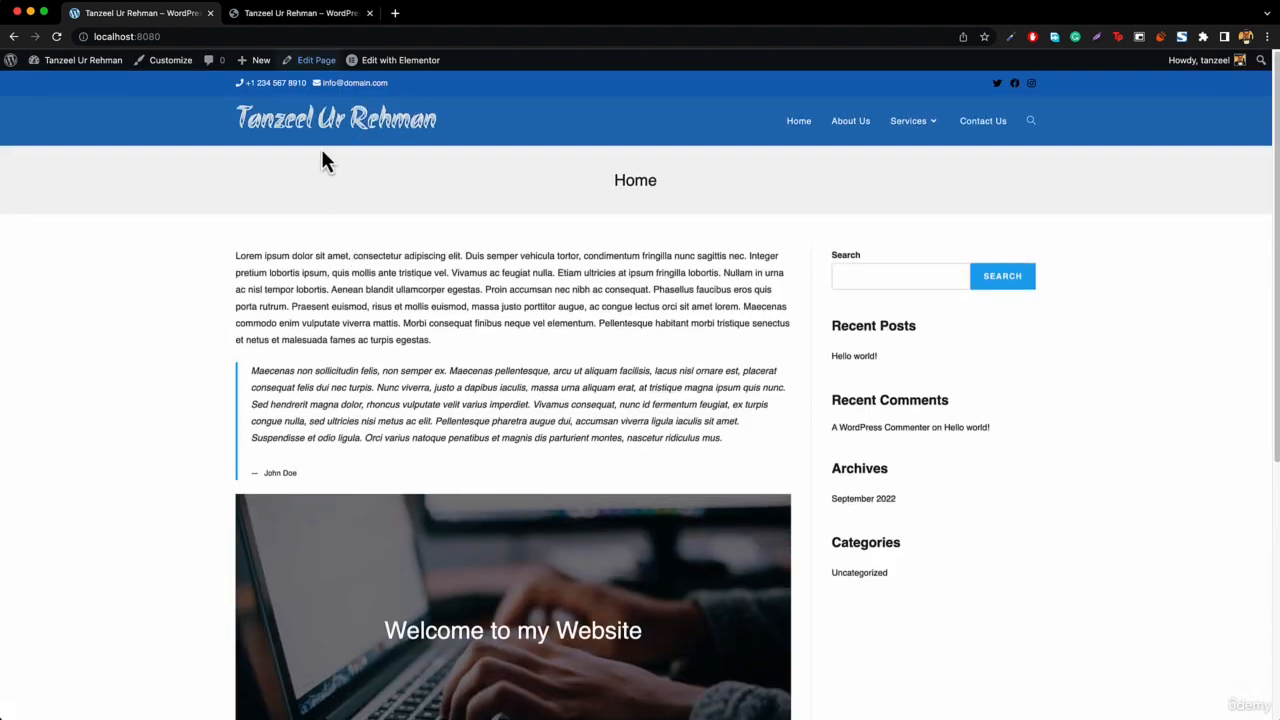
{"action": "left_click", "coordinate": [314, 66]}
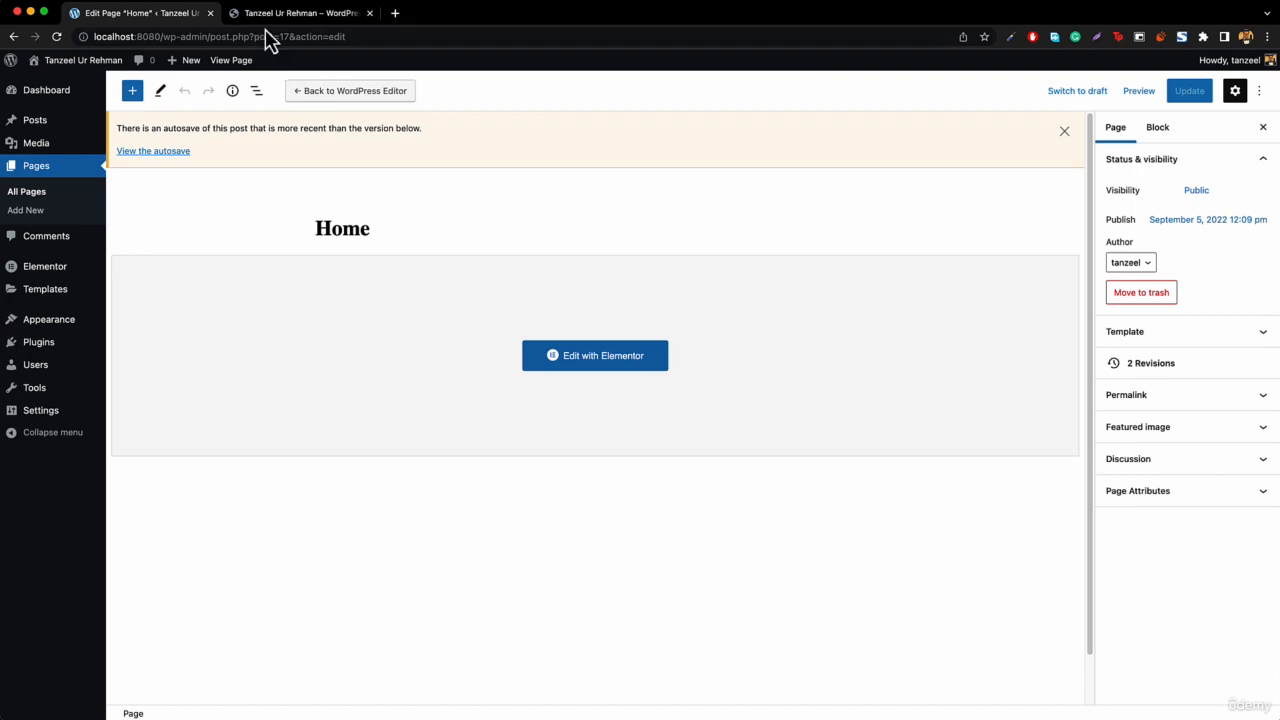
{"action": "left_click", "coordinate": [226, 64]}
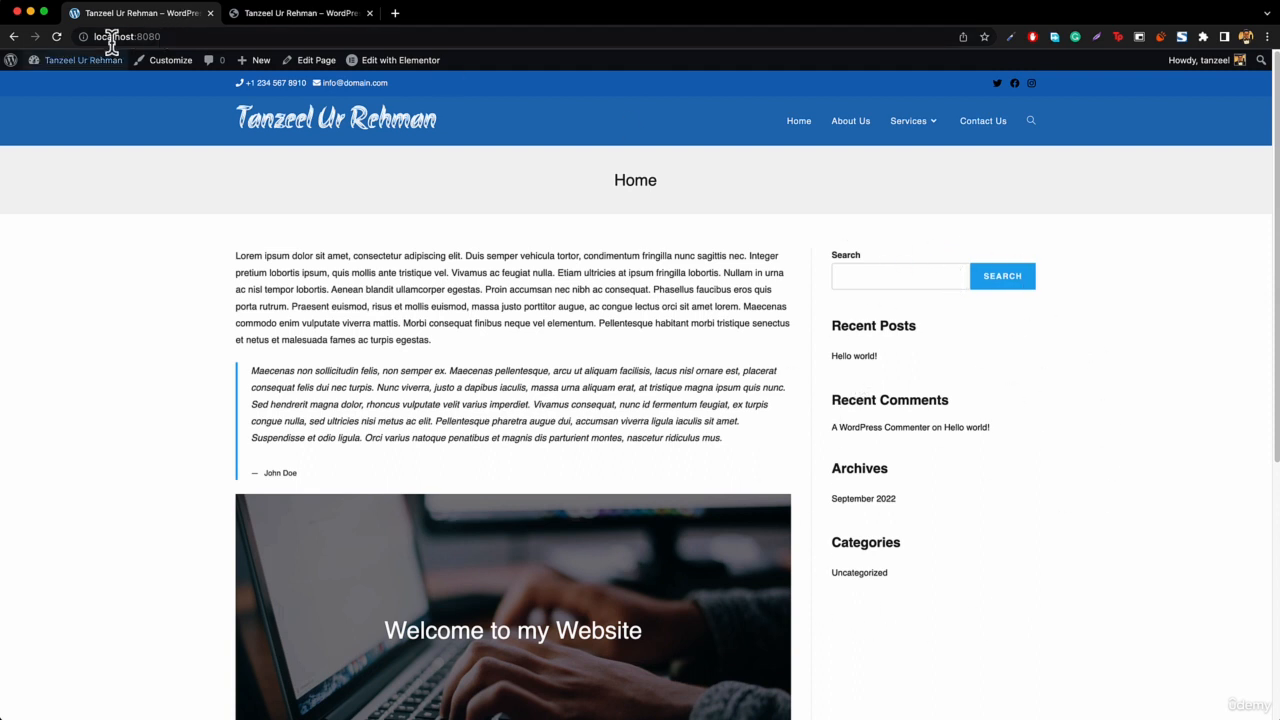
- Go to the WordPress dashboard and open the site's front end in a new tab
{"action": "mouse_move", "coordinate": [74, 66]}
{"action": "left_click", "coordinate": [58, 88]}
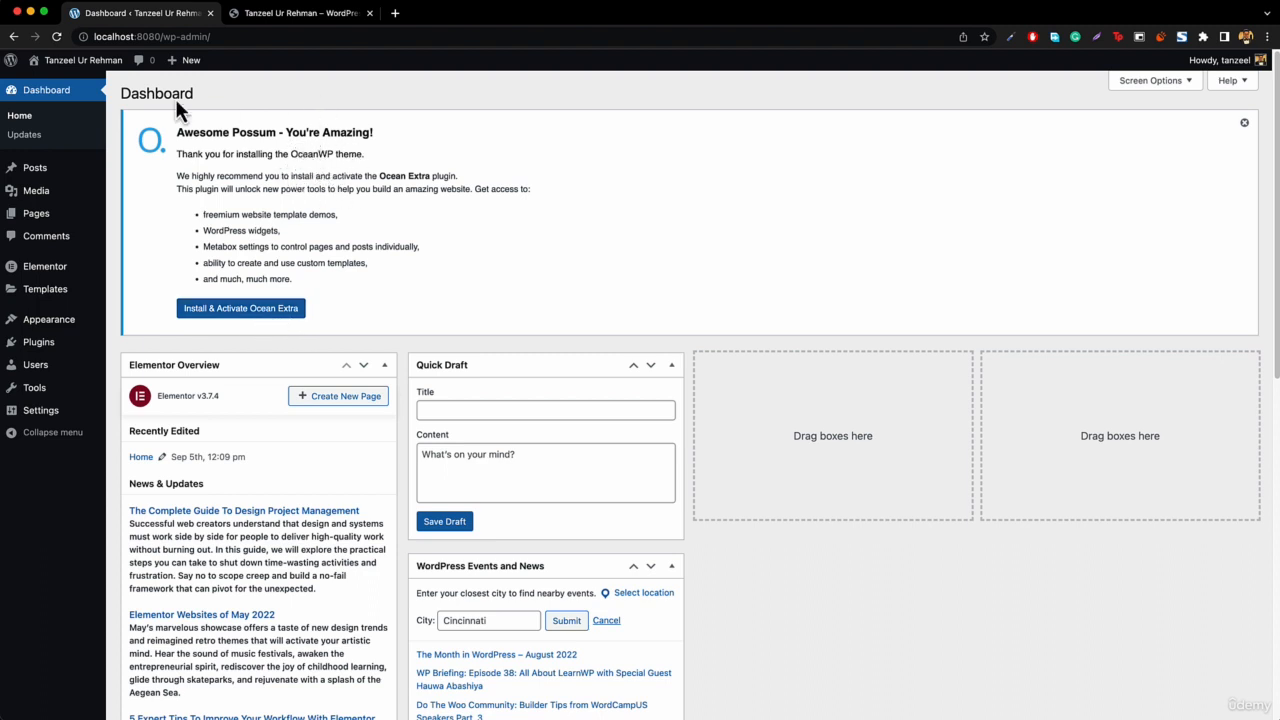
{"action": "mouse_move", "coordinate": [72, 64]}
{"action": "right_click", "coordinate": [56, 86]}
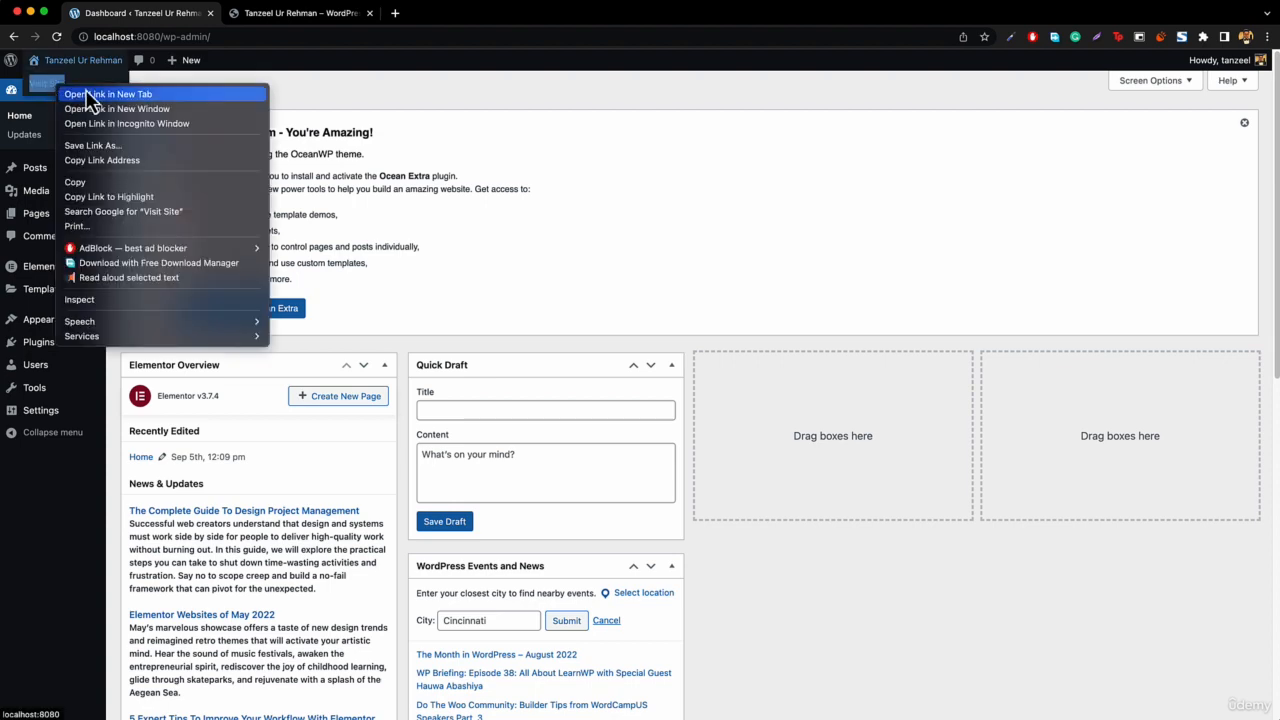
{"action": "left_click", "coordinate": [88, 96]}
{"action": "left_click", "coordinate": [258, 13]}
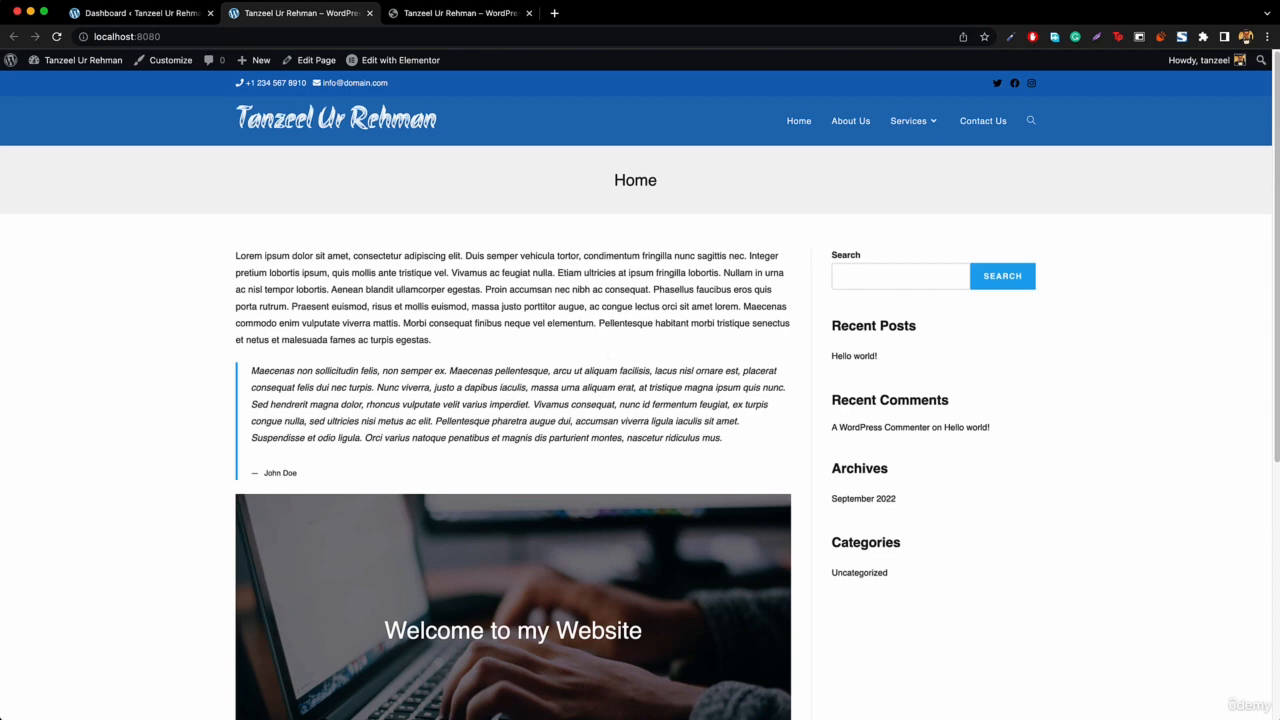
- Return to the dashboard and install and activate the recommended Ocean Extra plugin
{"action": "left_click", "coordinate": [140, 13]}
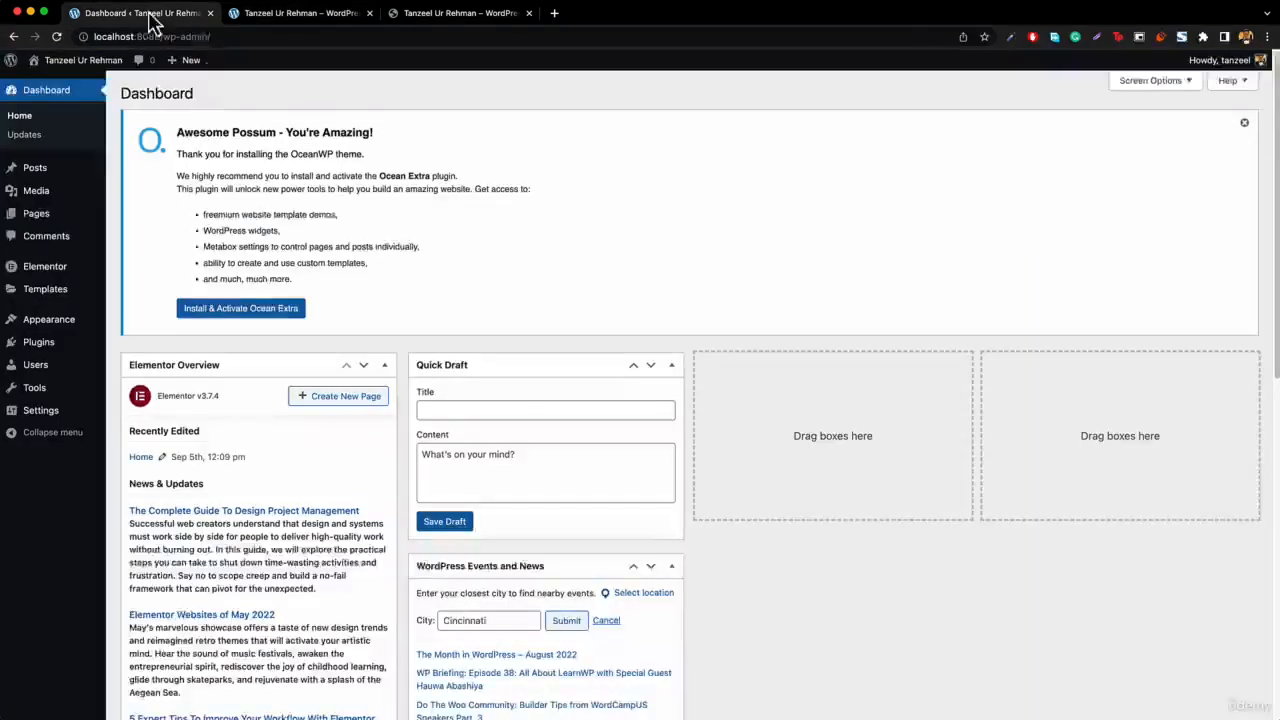
{"action": "left_click", "coordinate": [241, 309]}
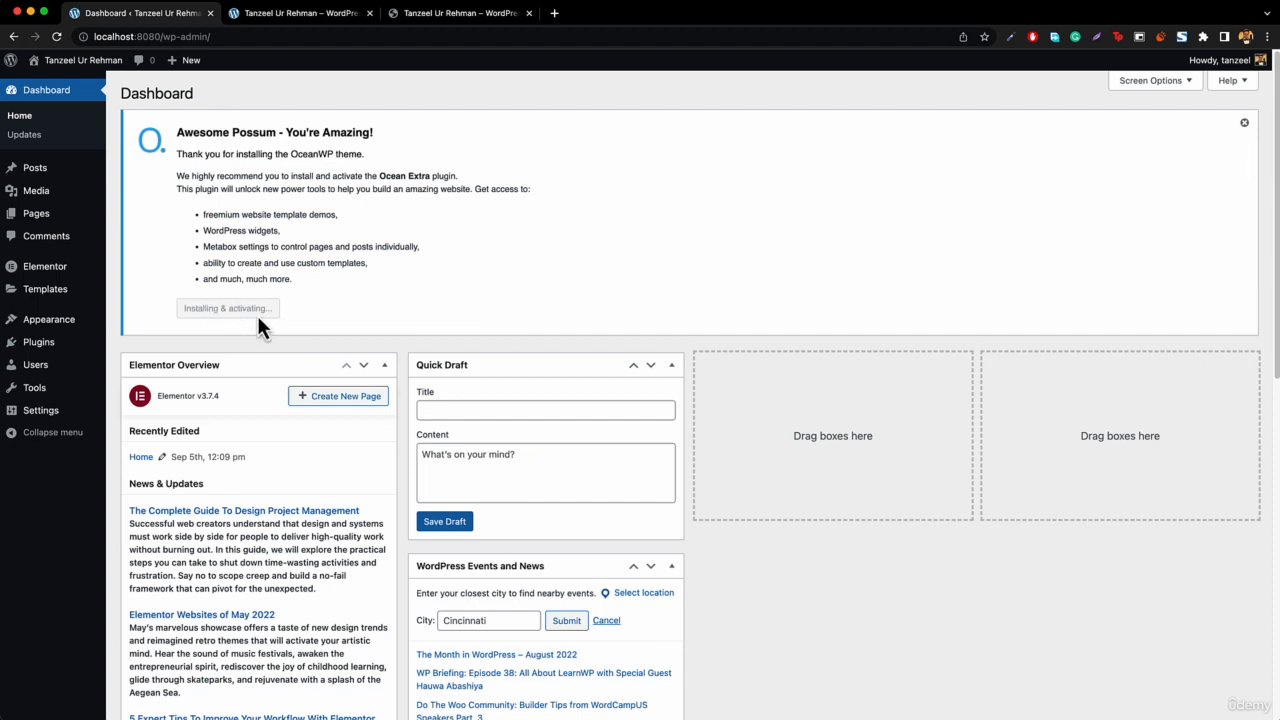
- Open the page for adding plugins in a new tab and enter "ocean extra" in its plugin search
{"action": "mouse_move", "coordinate": [35, 345]}
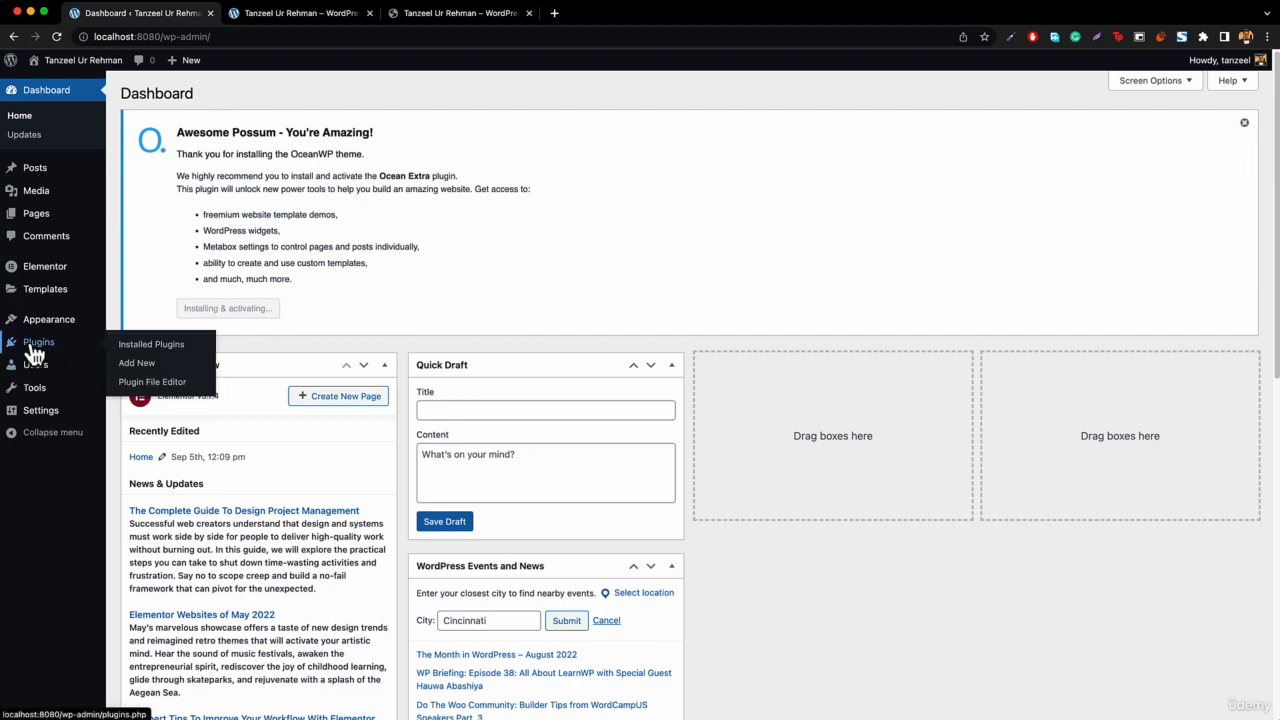
{"action": "right_click", "coordinate": [143, 362]}
{"action": "left_click", "coordinate": [170, 372]}
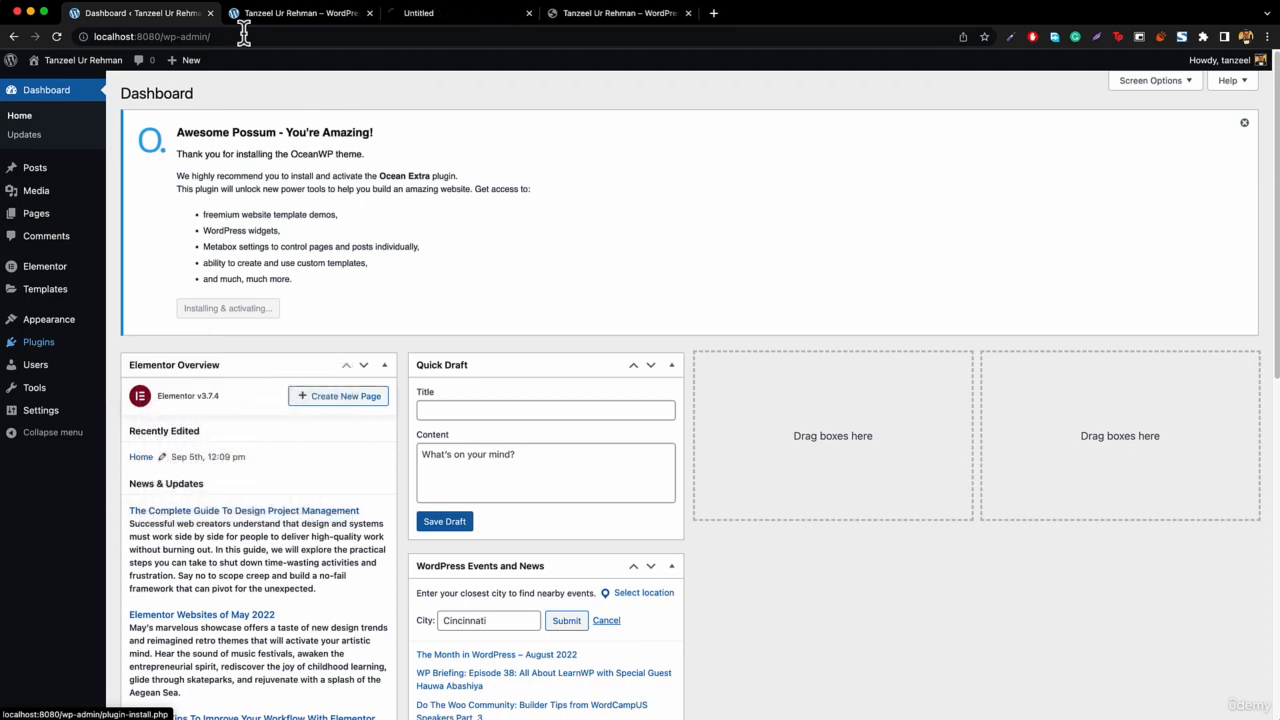
{"action": "left_click", "coordinate": [450, 29]}
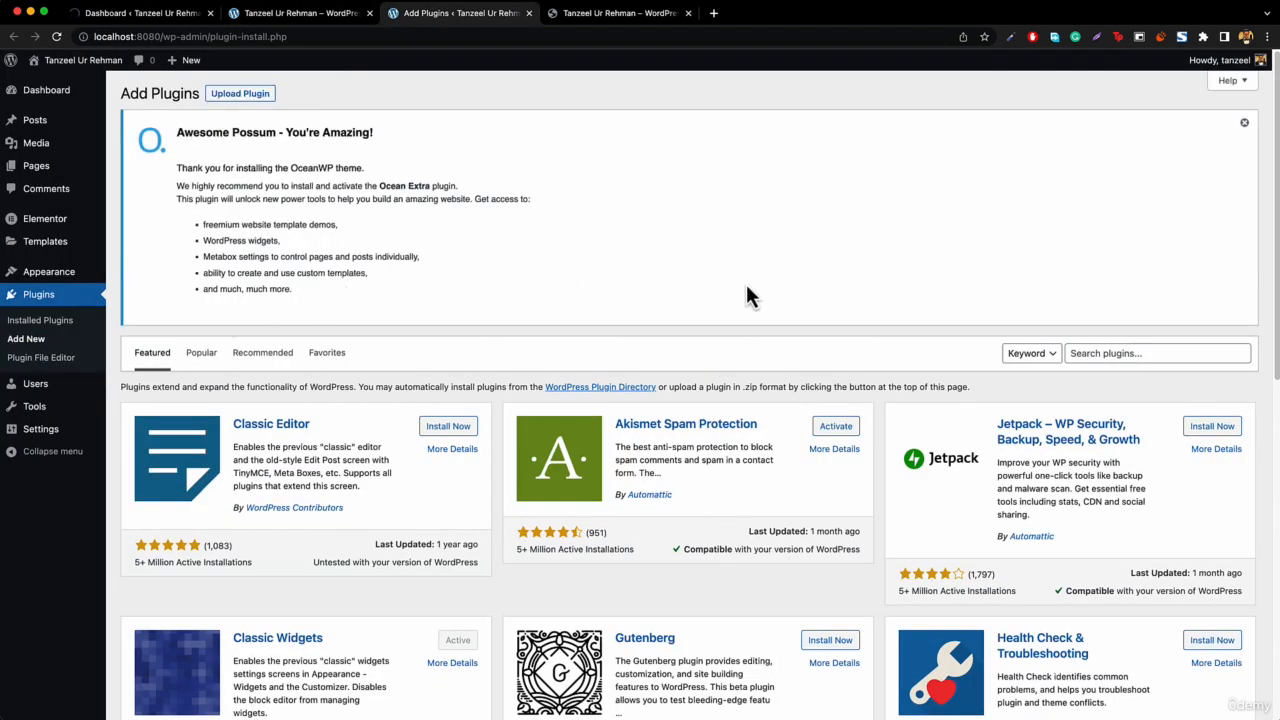
{"action": "left_click", "coordinate": [1120, 353]}
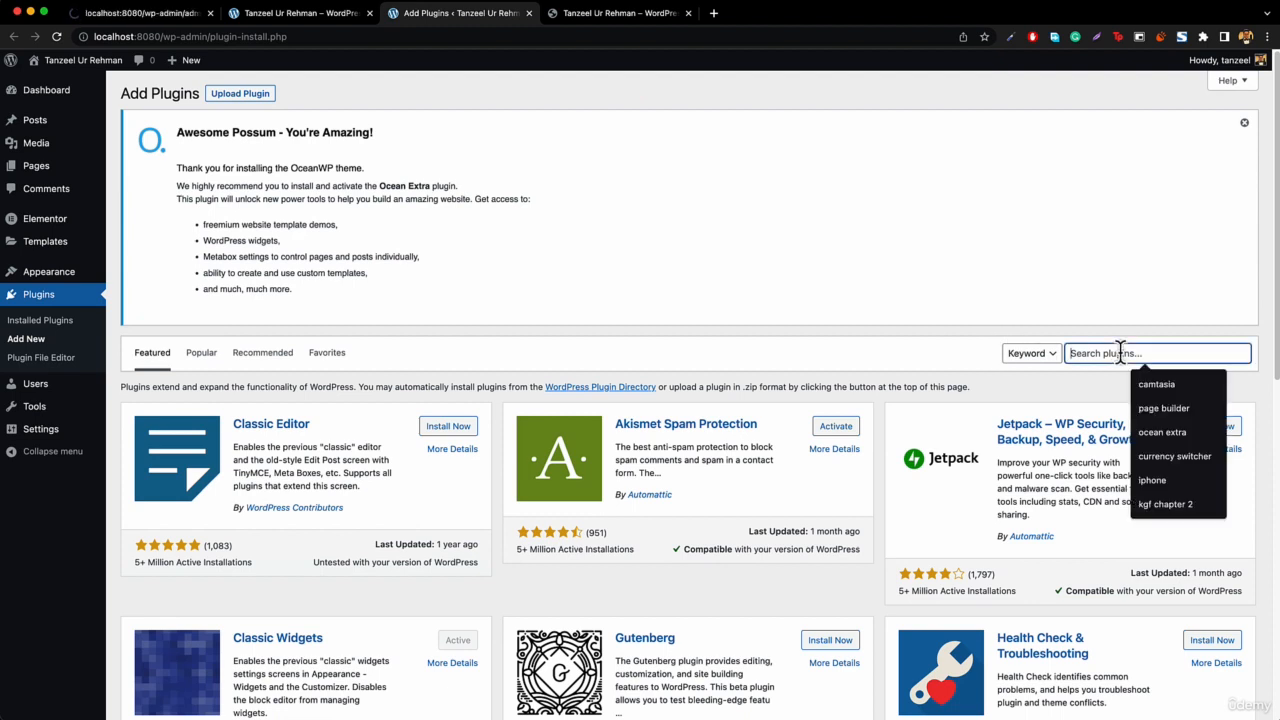
{"action": "type", "text": "ocean e"}
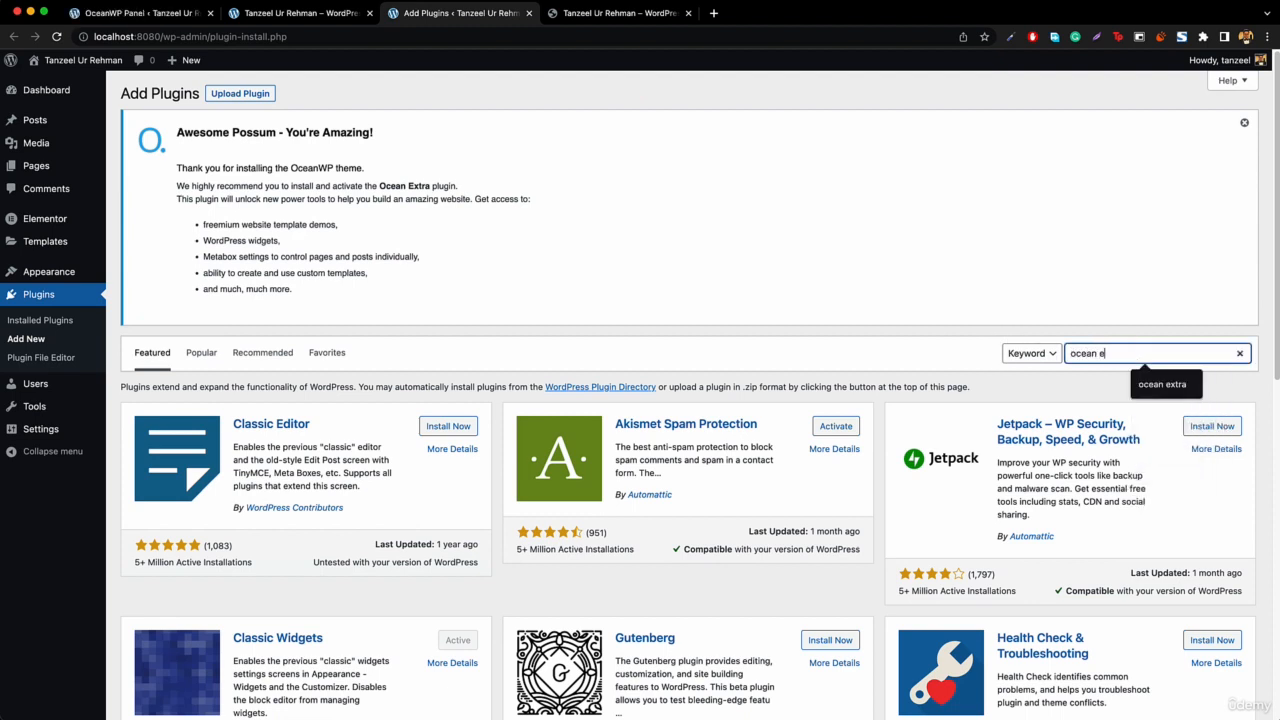
{"action": "type", "text": "xtra"}
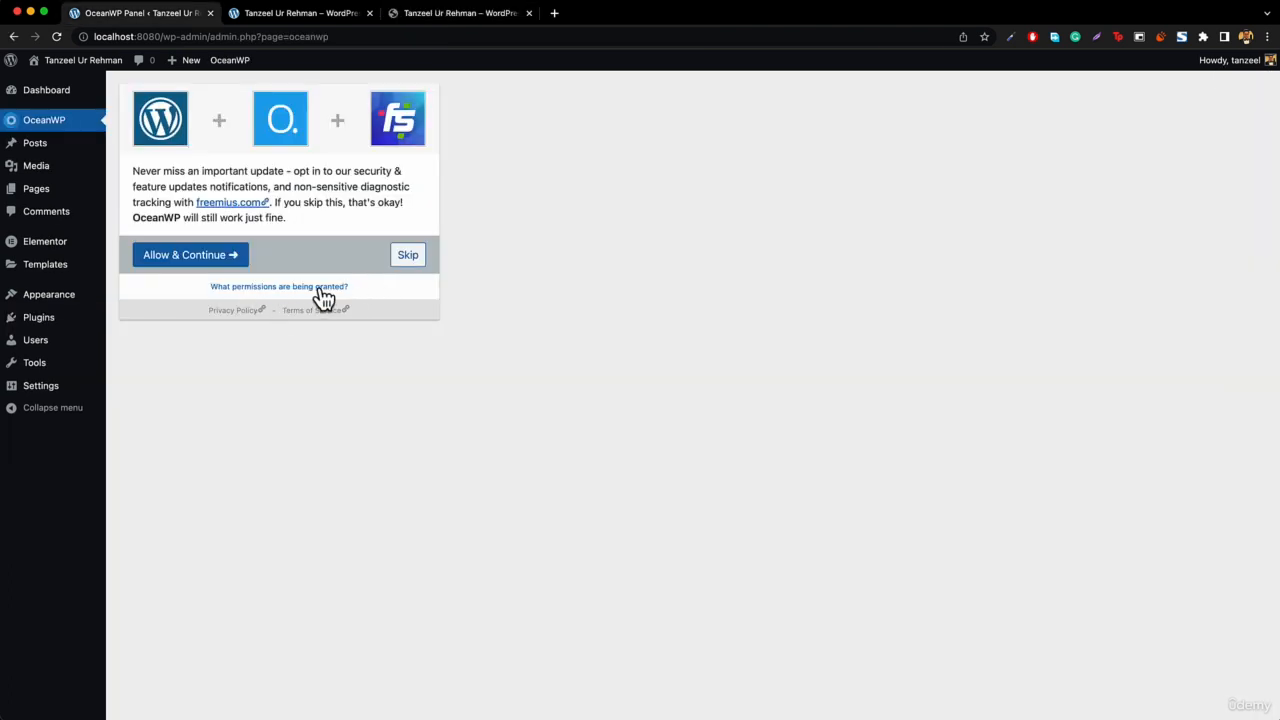
- Skip the OceanWP opt-in and open the Home page from the list of all pages in the WordPress editor
{"action": "left_click", "coordinate": [410, 260]}
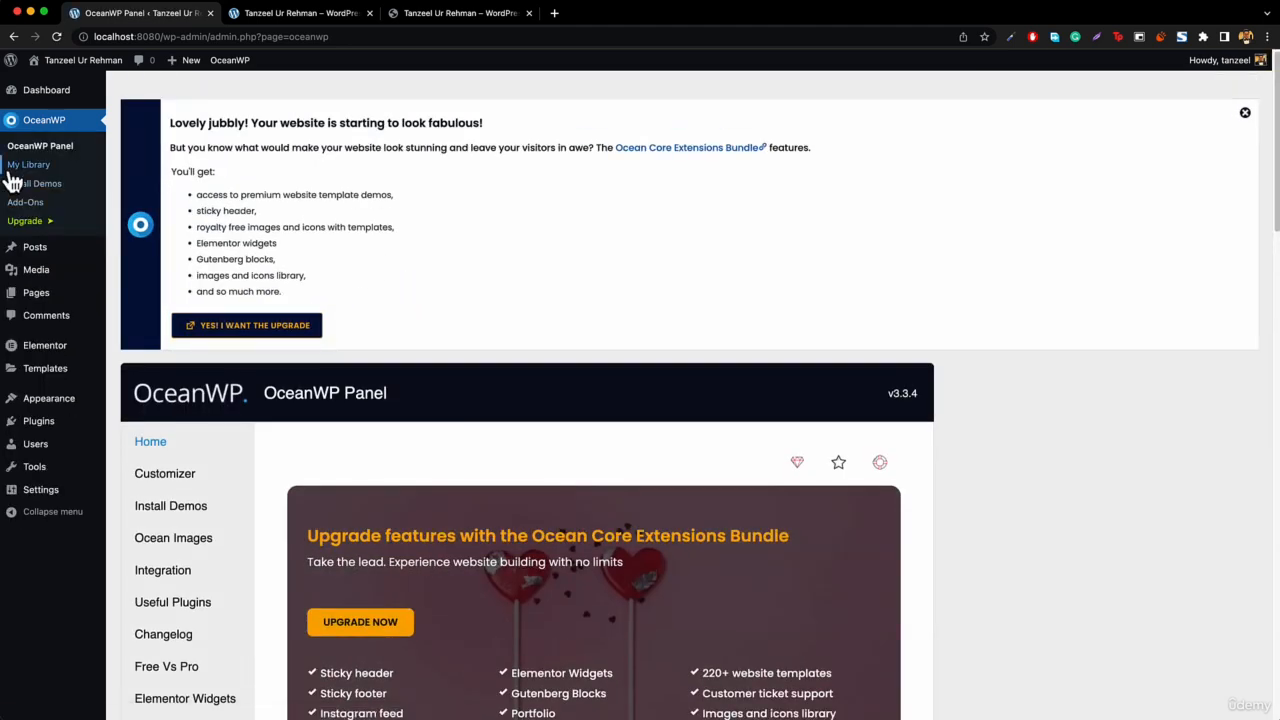
{"action": "mouse_move", "coordinate": [43, 294]}
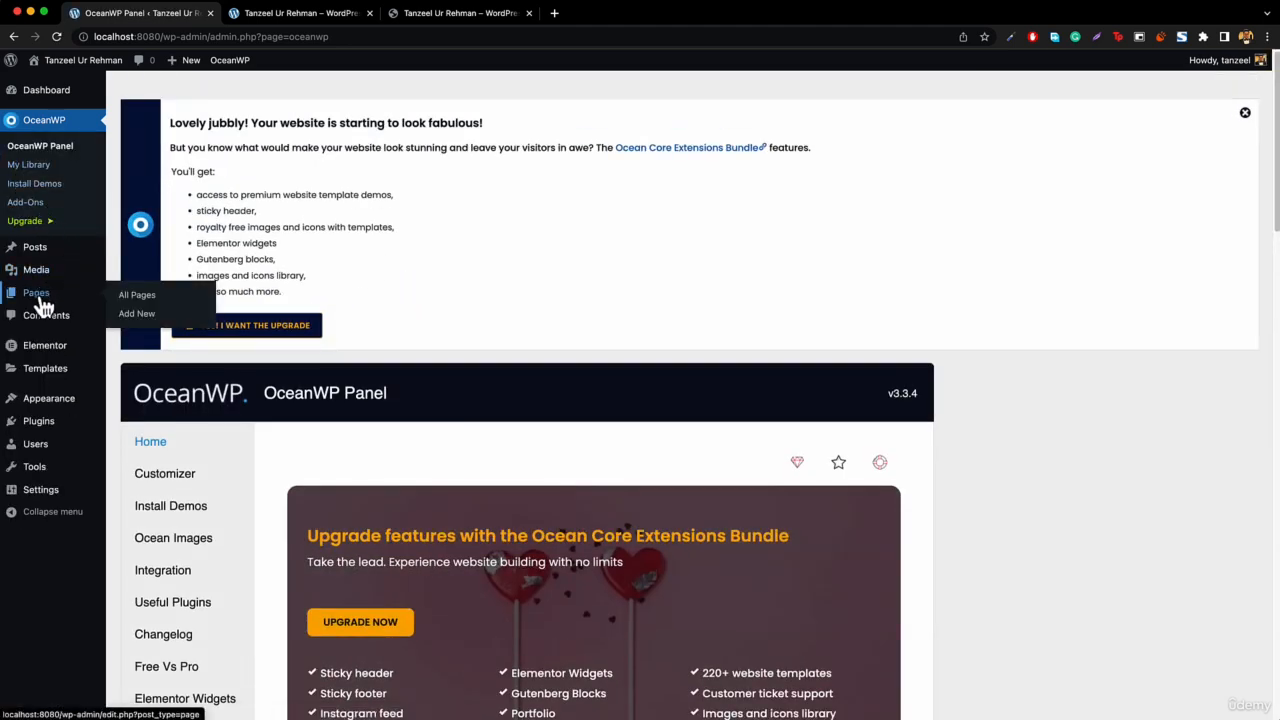
{"action": "left_click", "coordinate": [124, 297]}
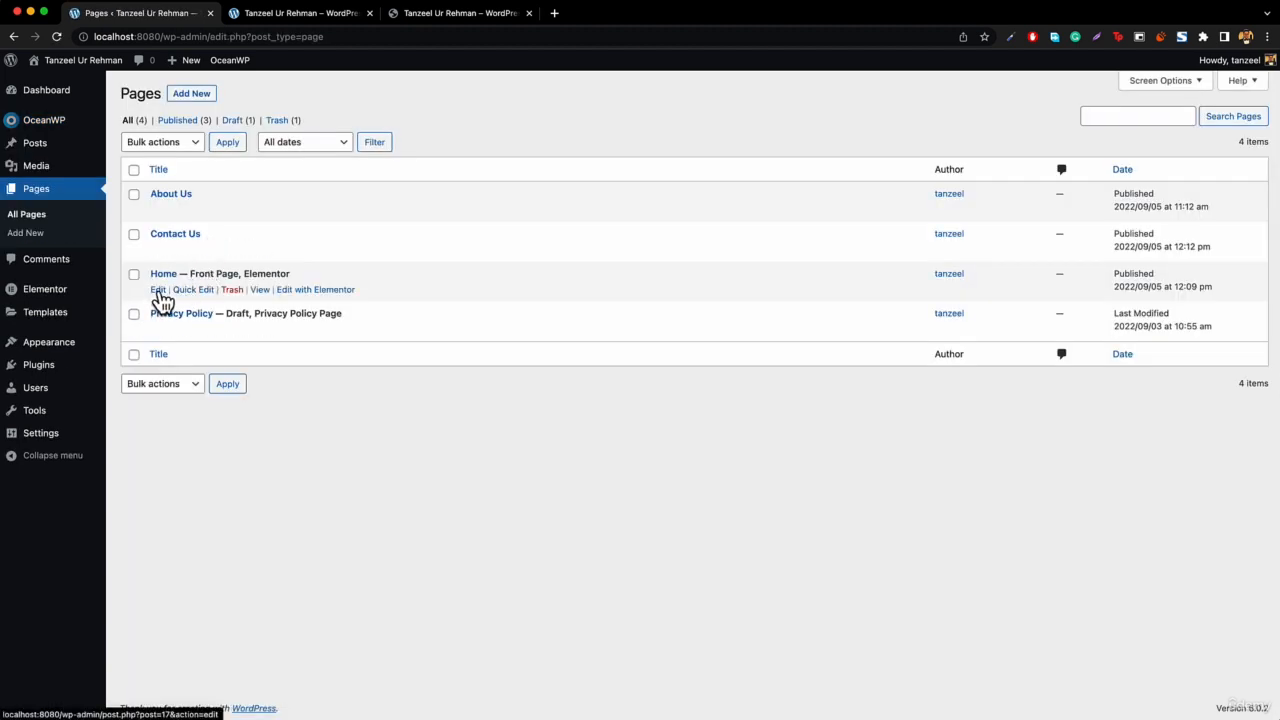
{"action": "left_click", "coordinate": [158, 290]}
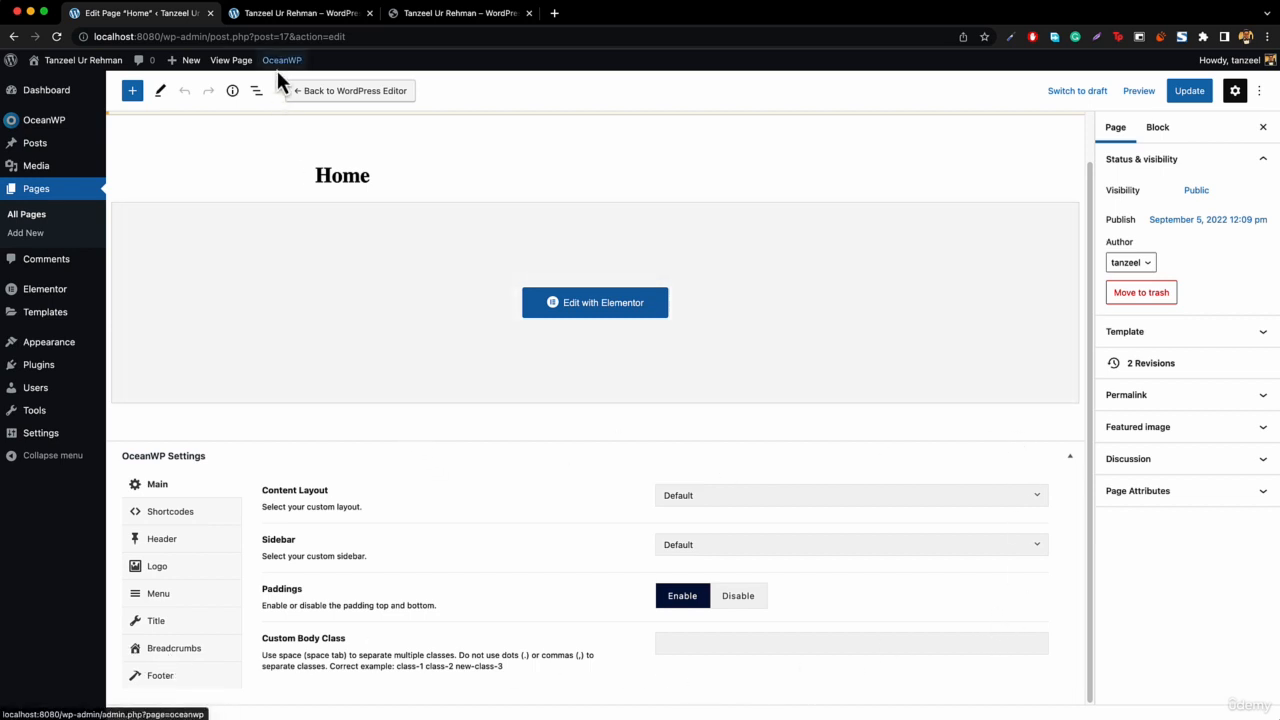
- Disable the Home page's title display in its OceanWP settings, update the page, and reload the site's front end
{"action": "left_click", "coordinate": [303, 20]}
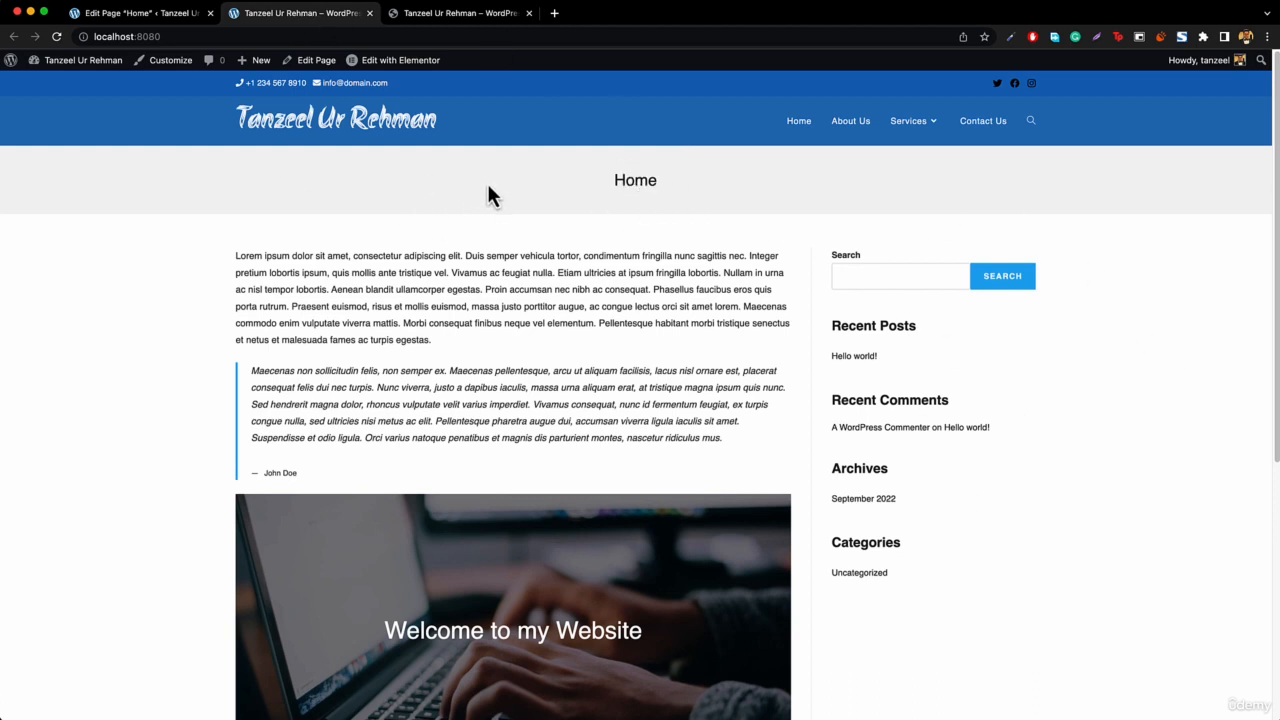
{"action": "left_click", "coordinate": [137, 14]}
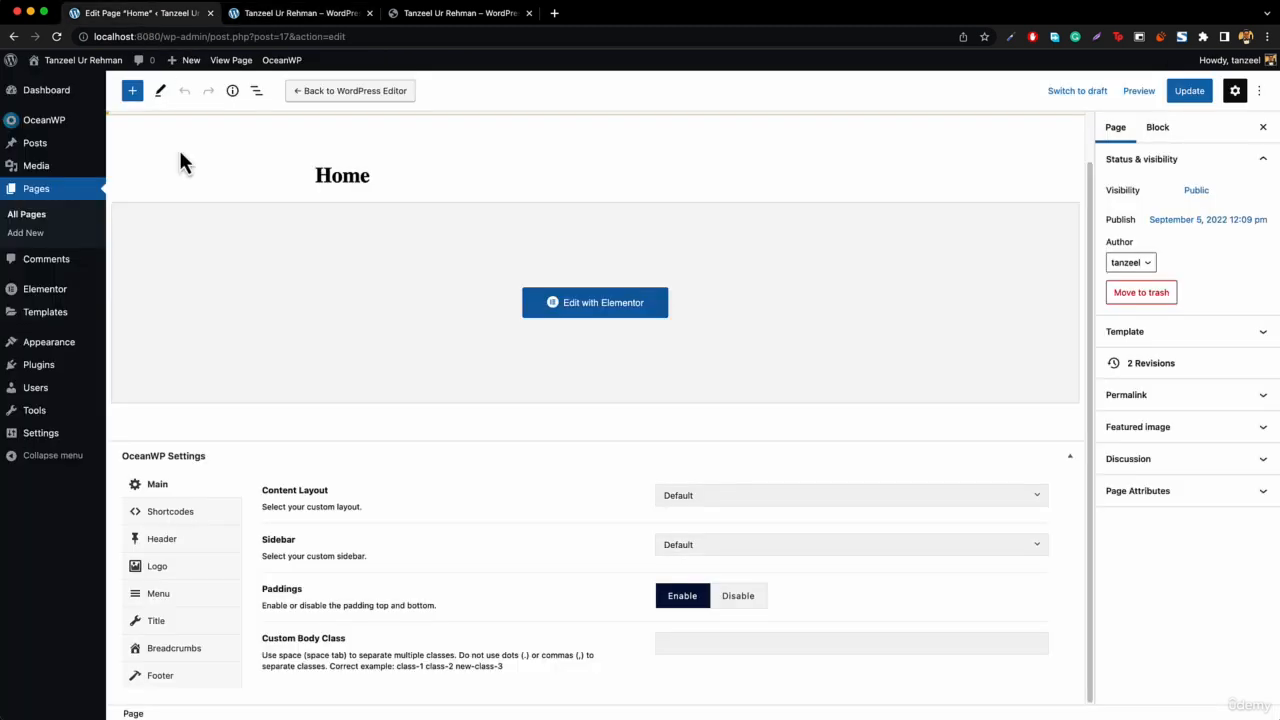
{"action": "left_click", "coordinate": [158, 629]}
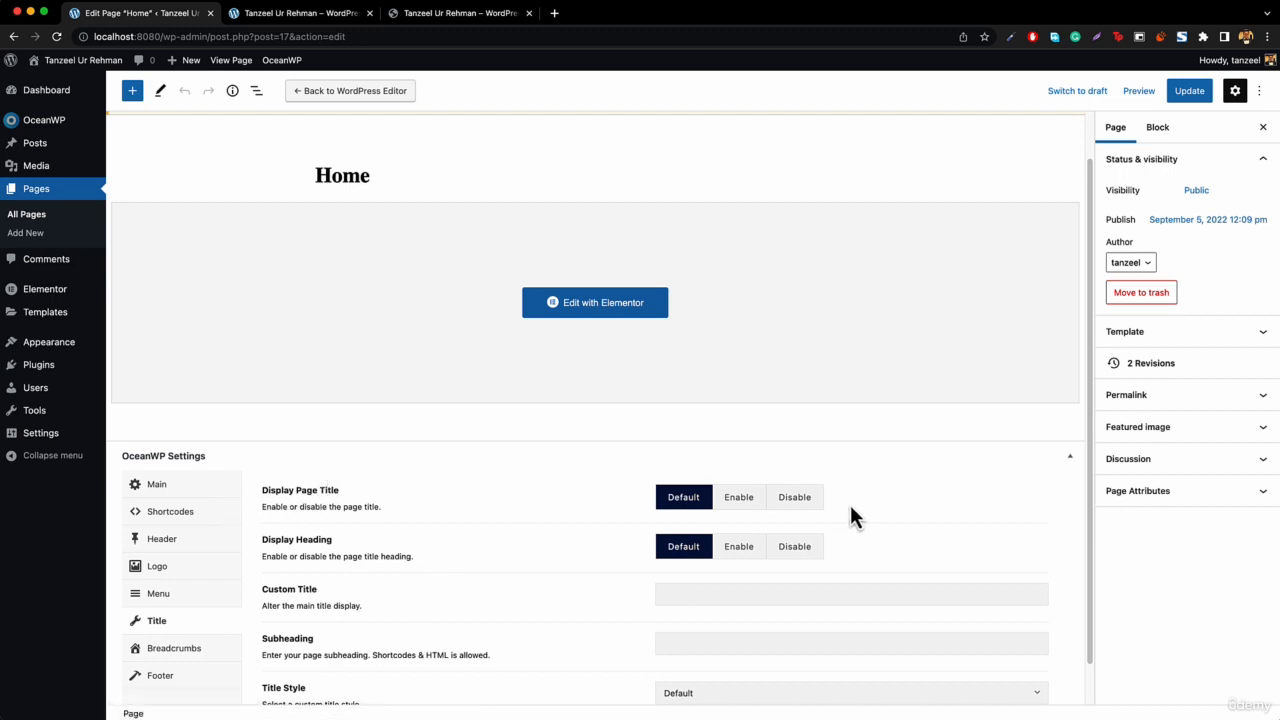
{"action": "left_click", "coordinate": [813, 500]}
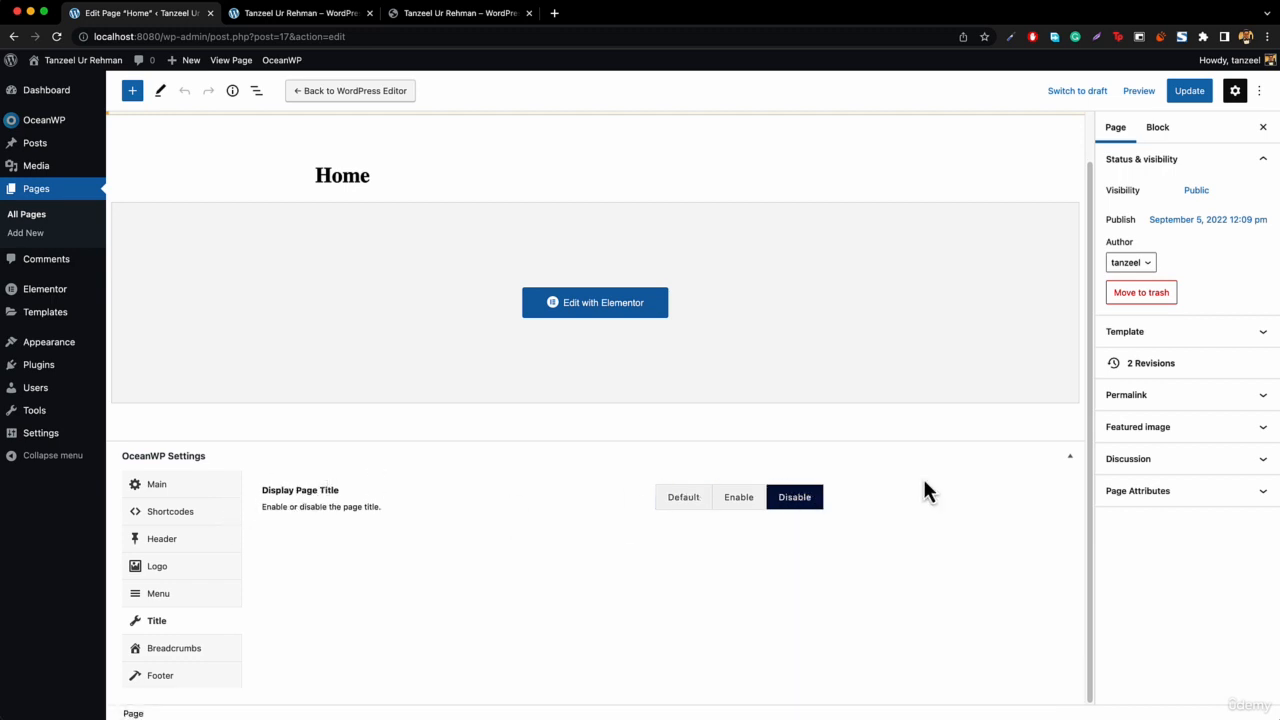
{"action": "left_click", "coordinate": [1187, 100]}
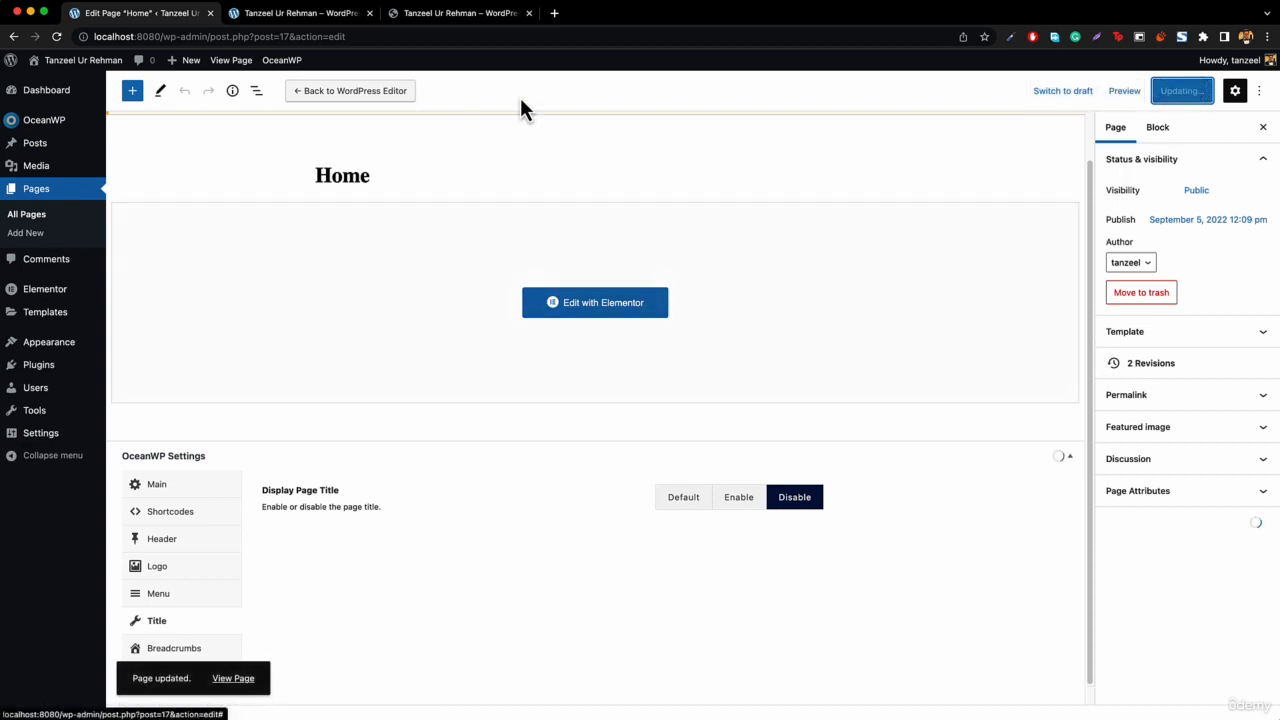
{"action": "left_click", "coordinate": [325, 36]}
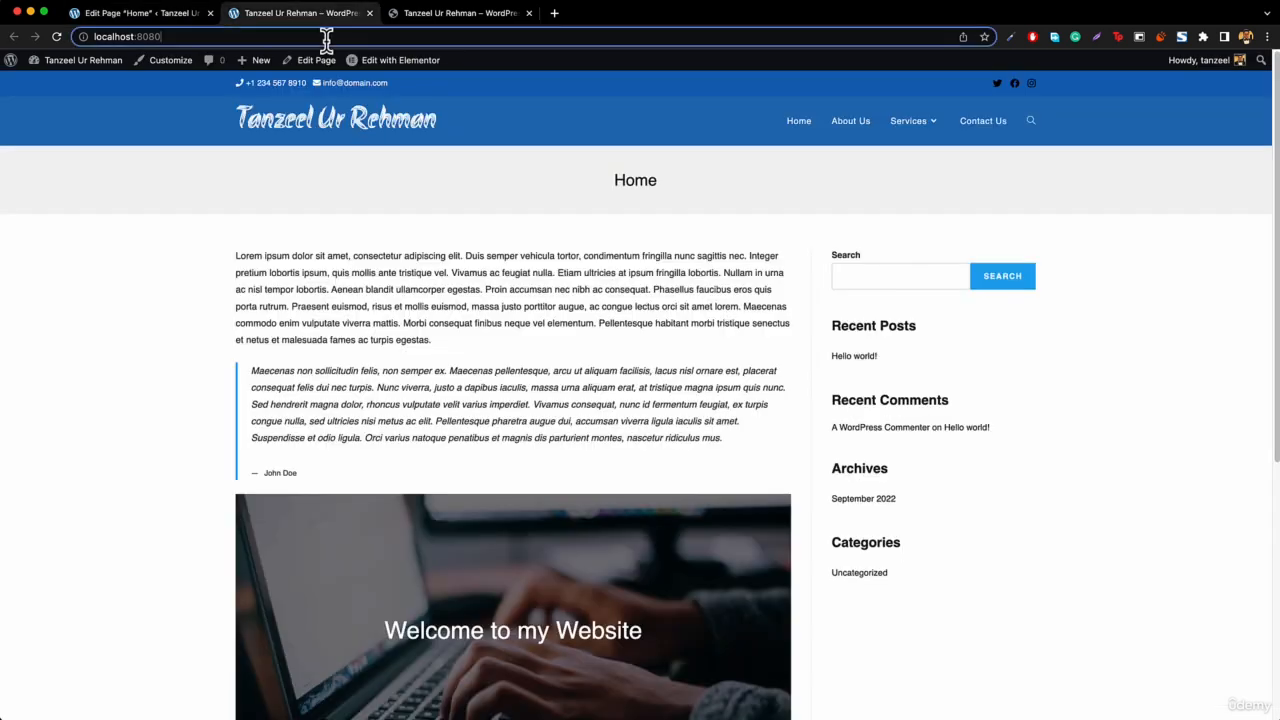
{"action": "key", "text": "Return"}
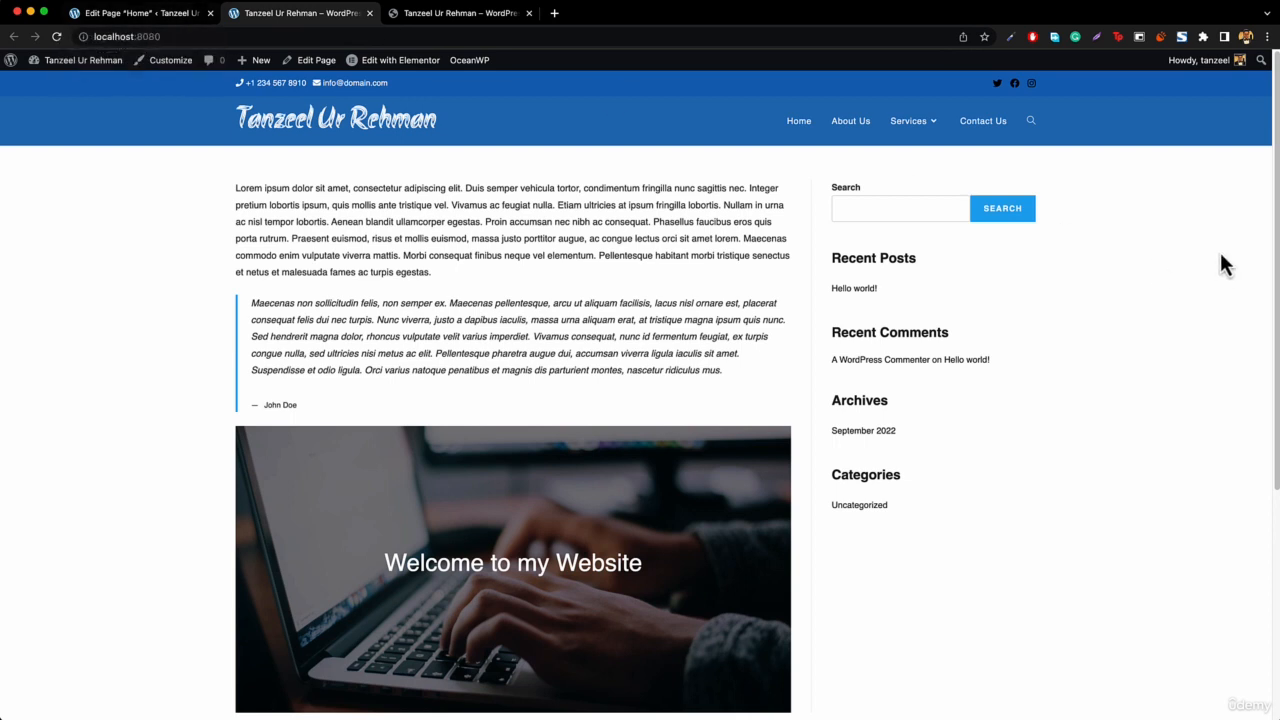
- Set the Home page's content layout to 100% Full Width, update the page, and reload the front end
{"action": "left_click", "coordinate": [140, 13]}
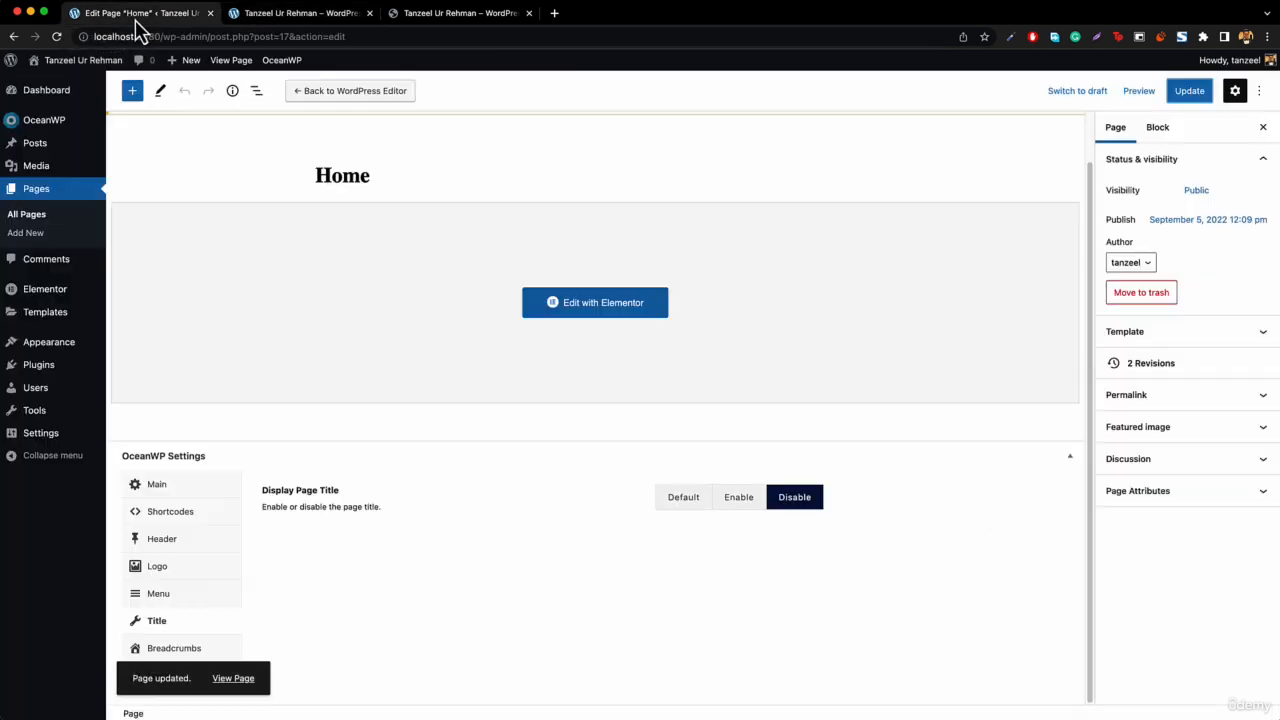
{"action": "left_click", "coordinate": [160, 486]}
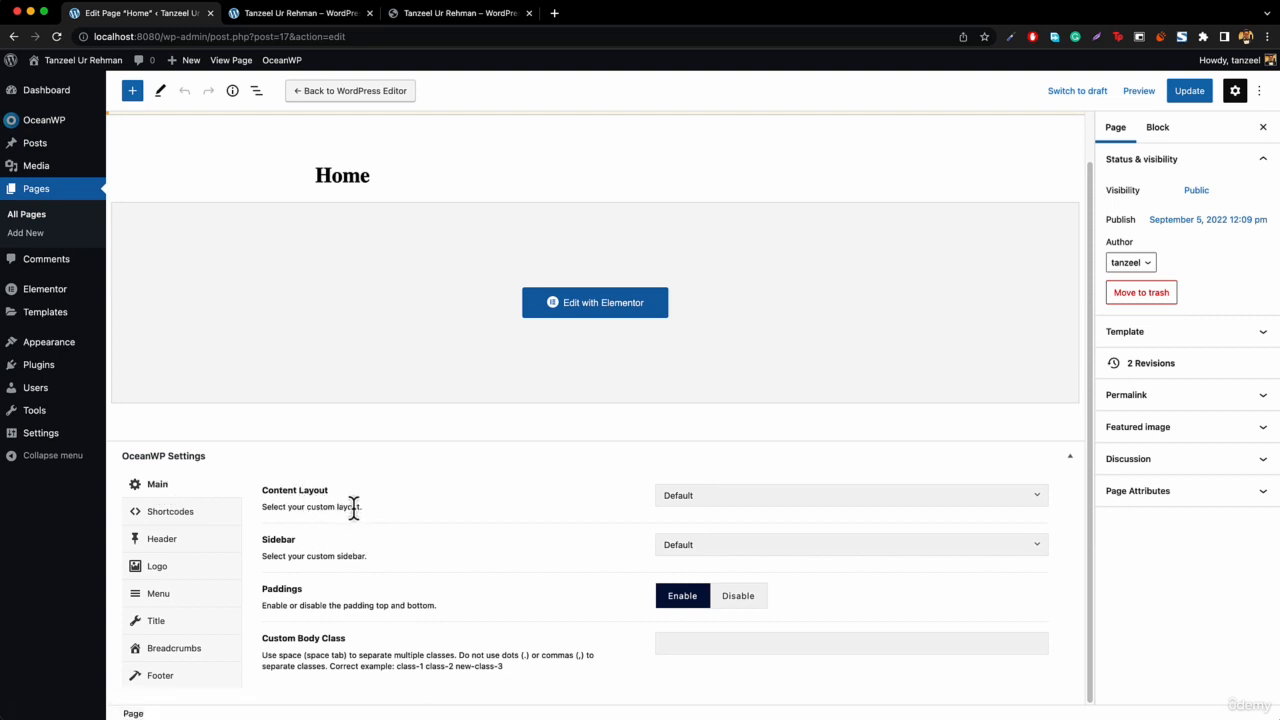
{"action": "left_click", "coordinate": [740, 500]}
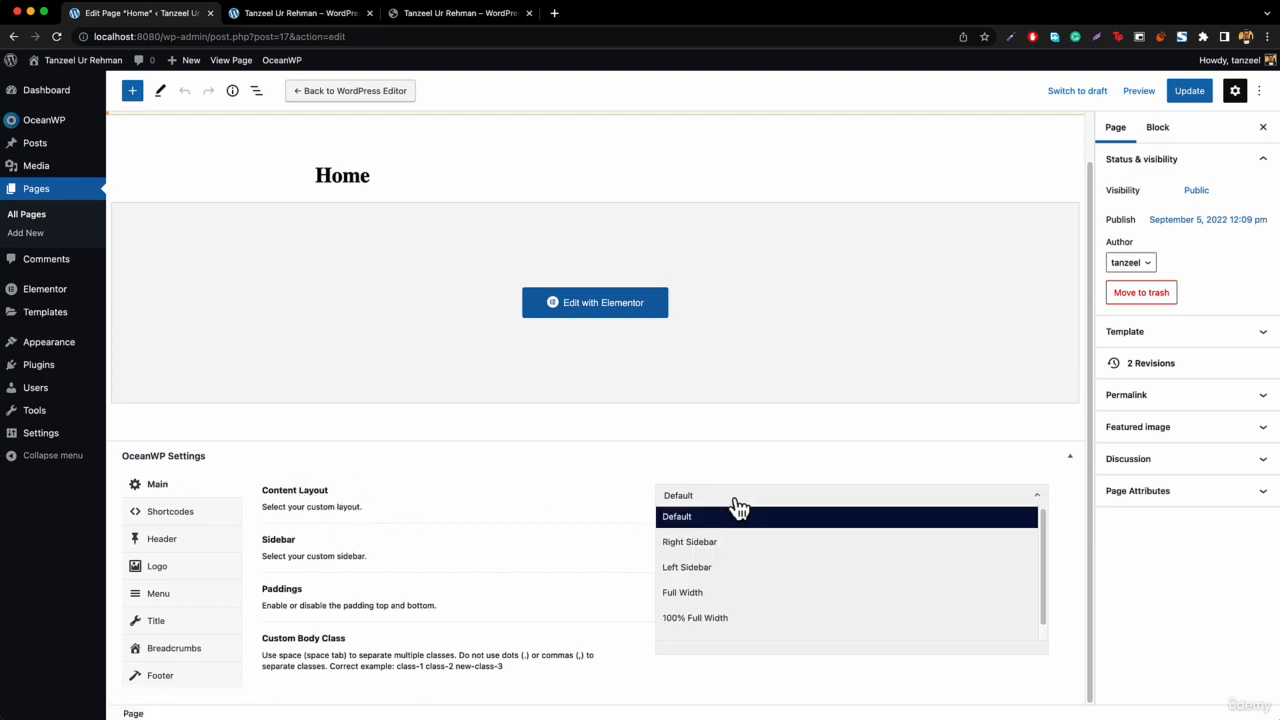
{"action": "left_click", "coordinate": [708, 624]}
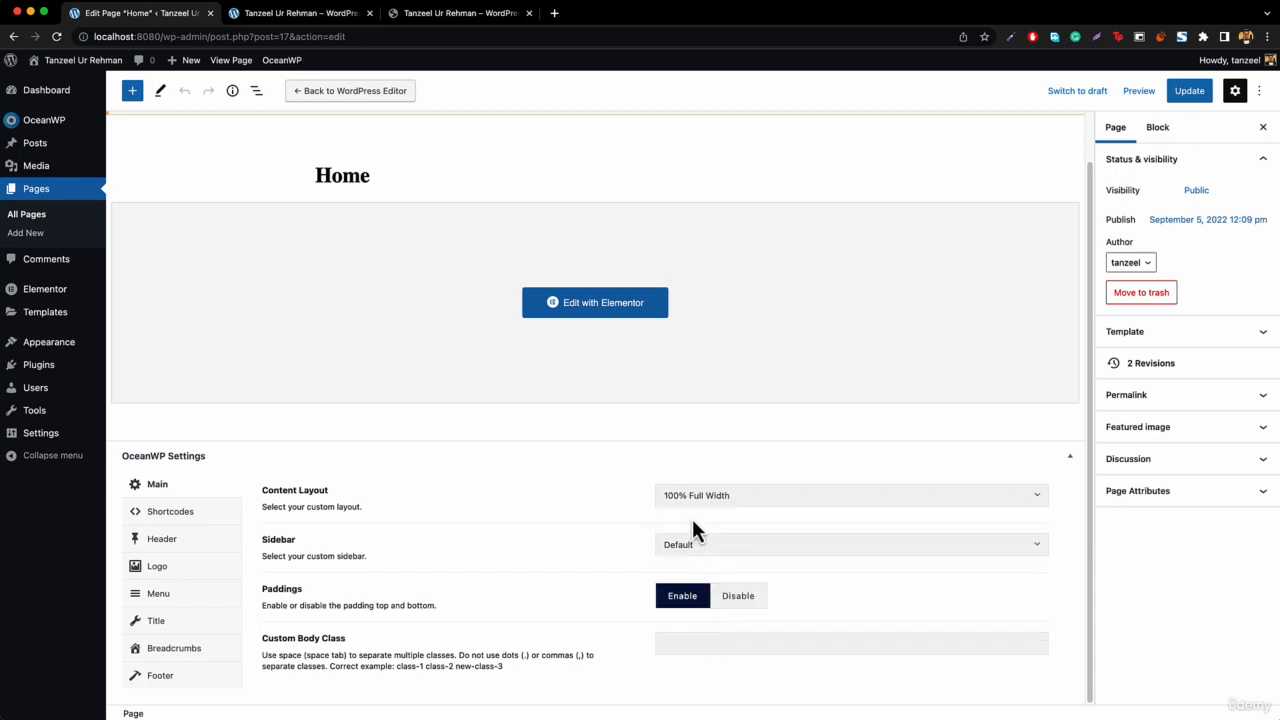
{"action": "left_click", "coordinate": [1183, 93]}
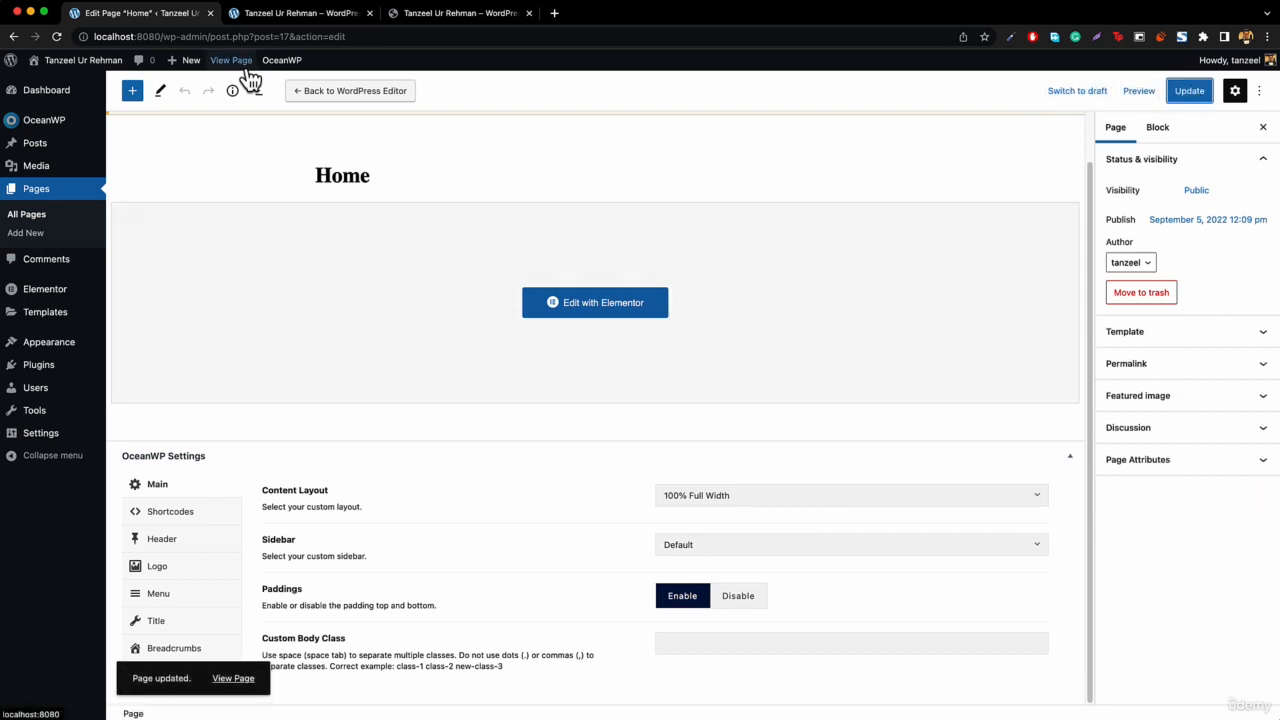
{"action": "left_click", "coordinate": [280, 15]}
{"action": "left_click", "coordinate": [288, 37]}
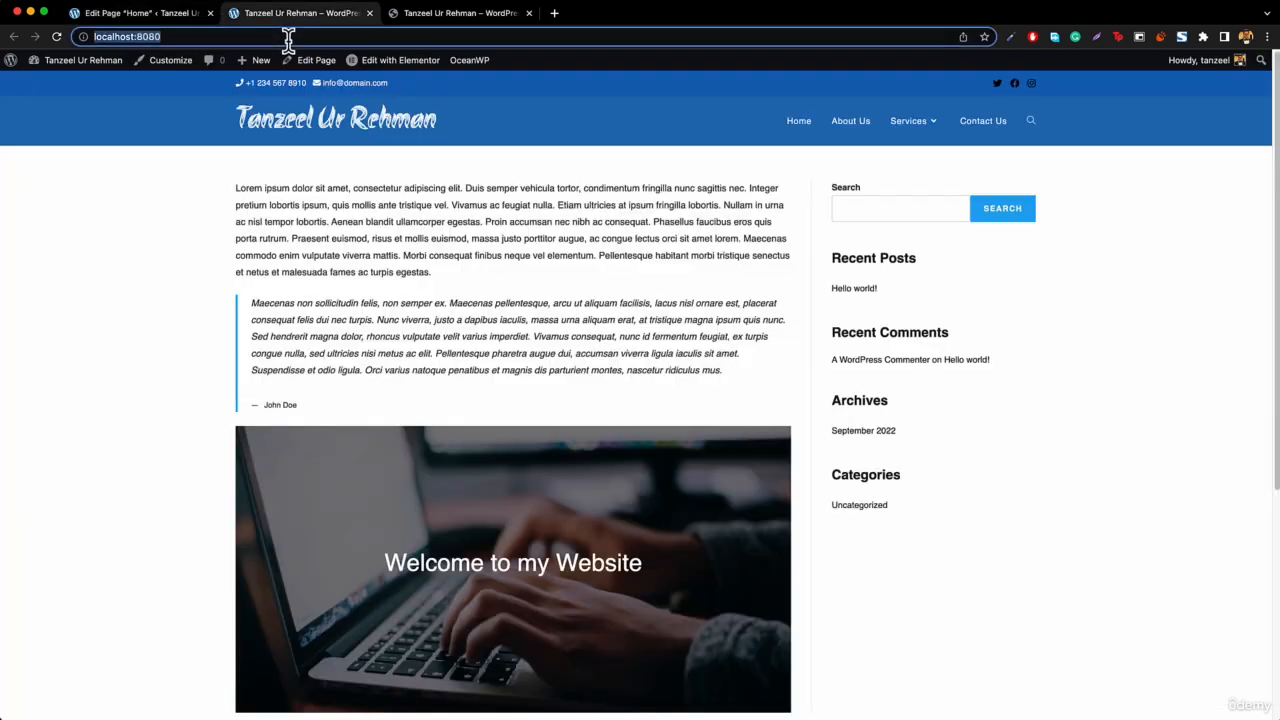
{"action": "key", "text": "Return"}
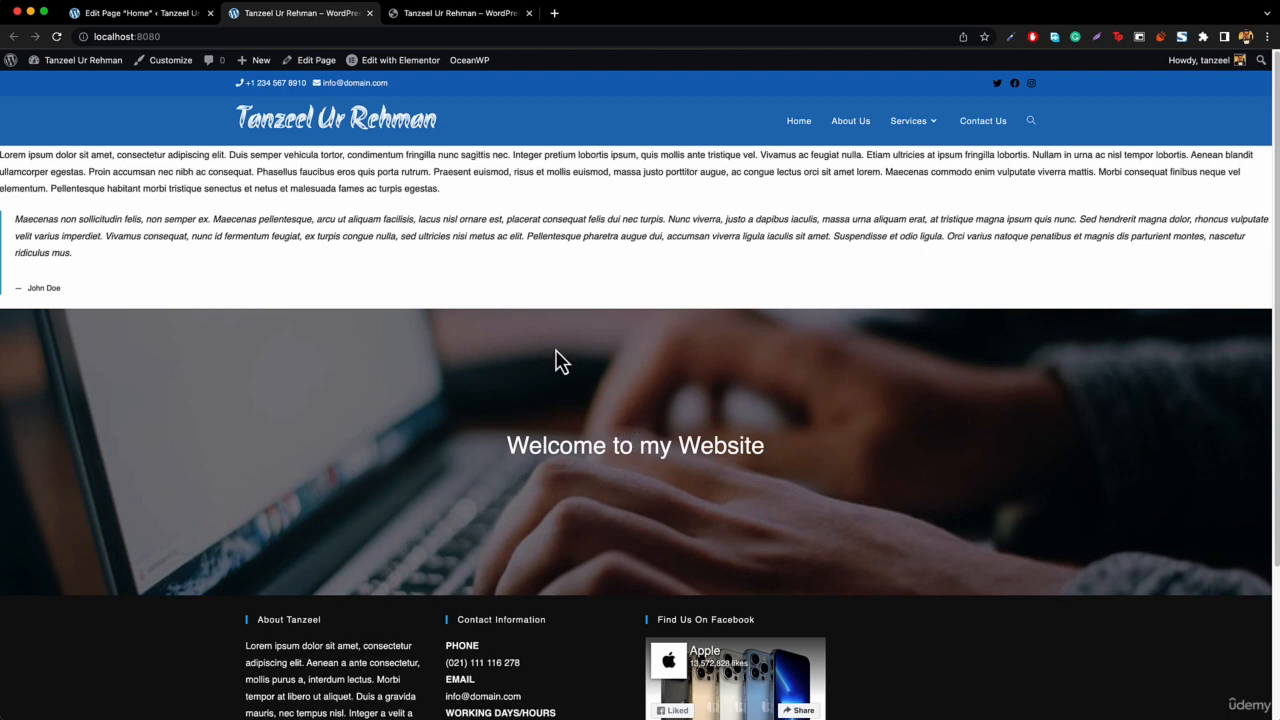
- Open the Home page in Elementor, remove its existing content sections, and update the page
{"action": "left_click", "coordinate": [130, 14]}
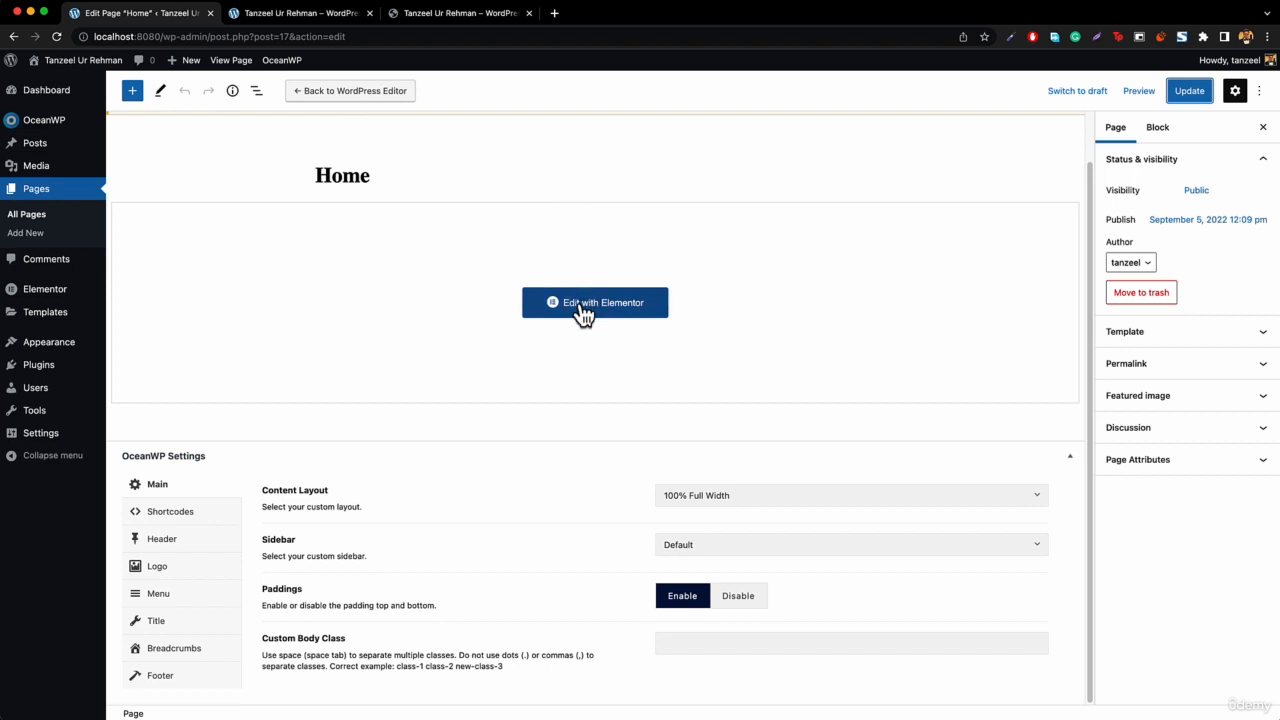
{"action": "left_click", "coordinate": [580, 306]}
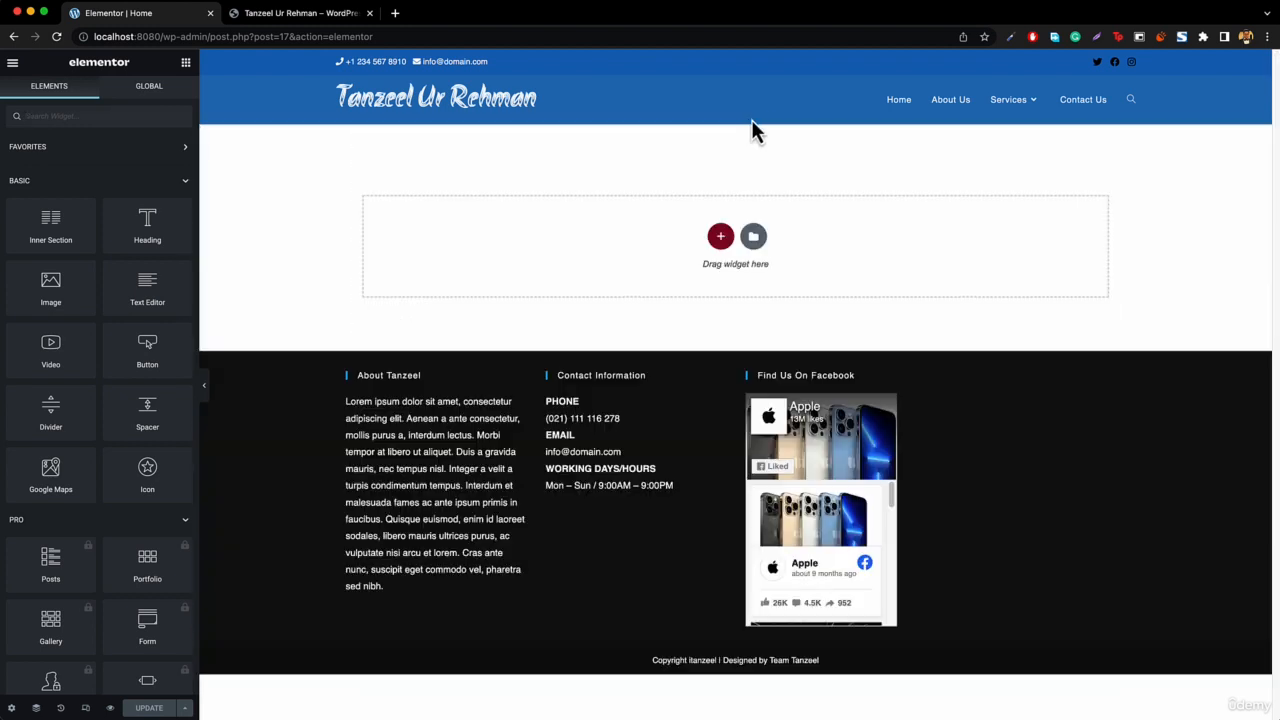
{"action": "left_click", "coordinate": [751, 119]}
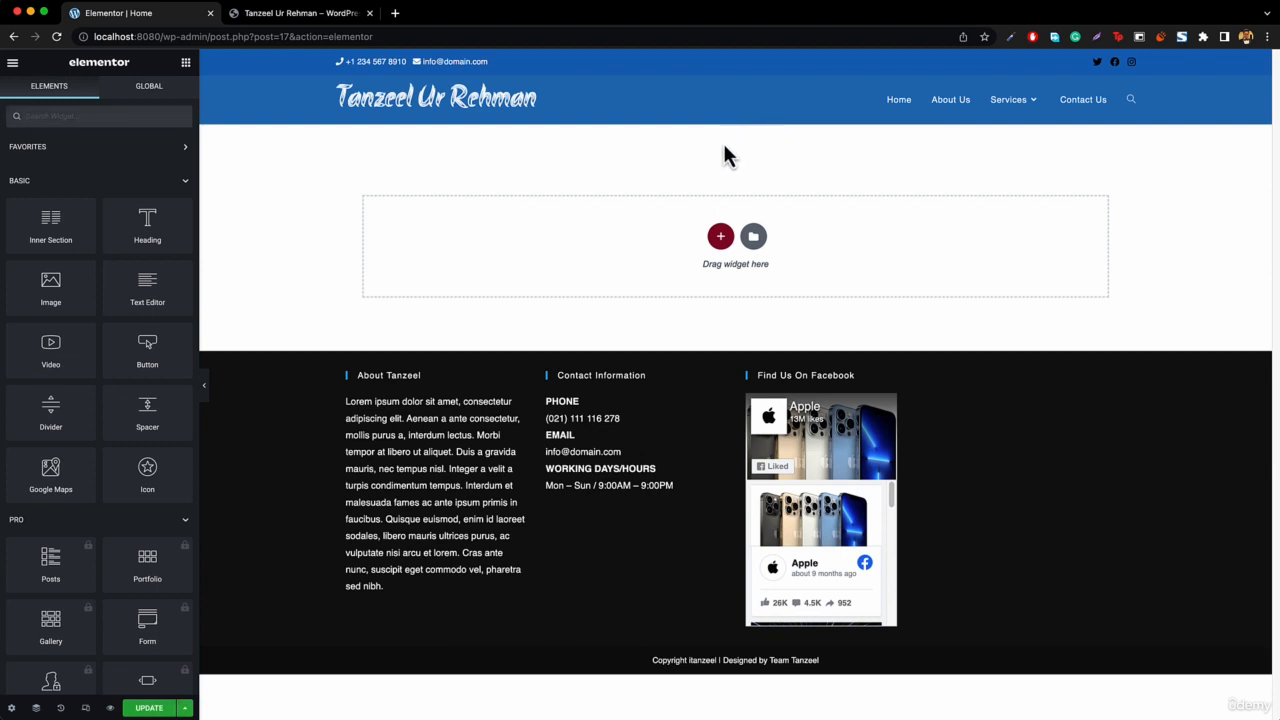
{"action": "left_click", "coordinate": [148, 708]}
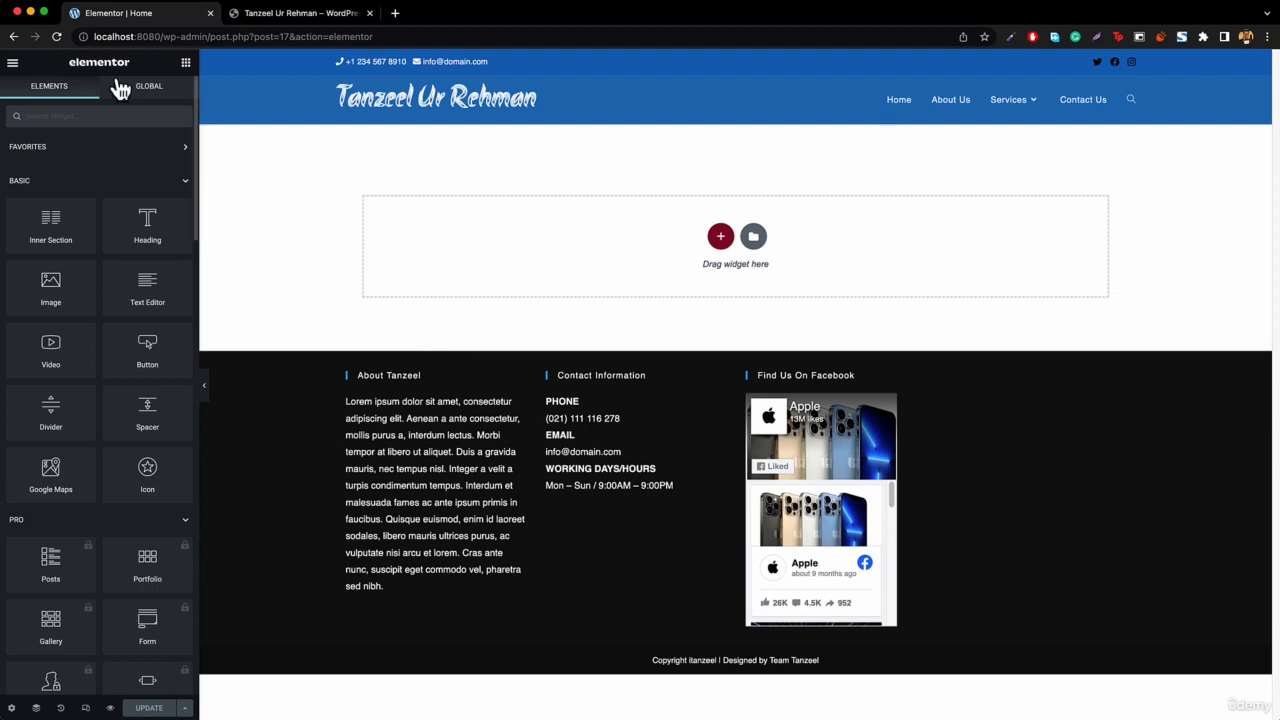
- Load the site's front end at localhost:8080 to check the emptied Home page, and reopen it in Elementor
{"action": "left_click_drag", "start_coordinate": [163, 36], "coordinate": [454, 48]}
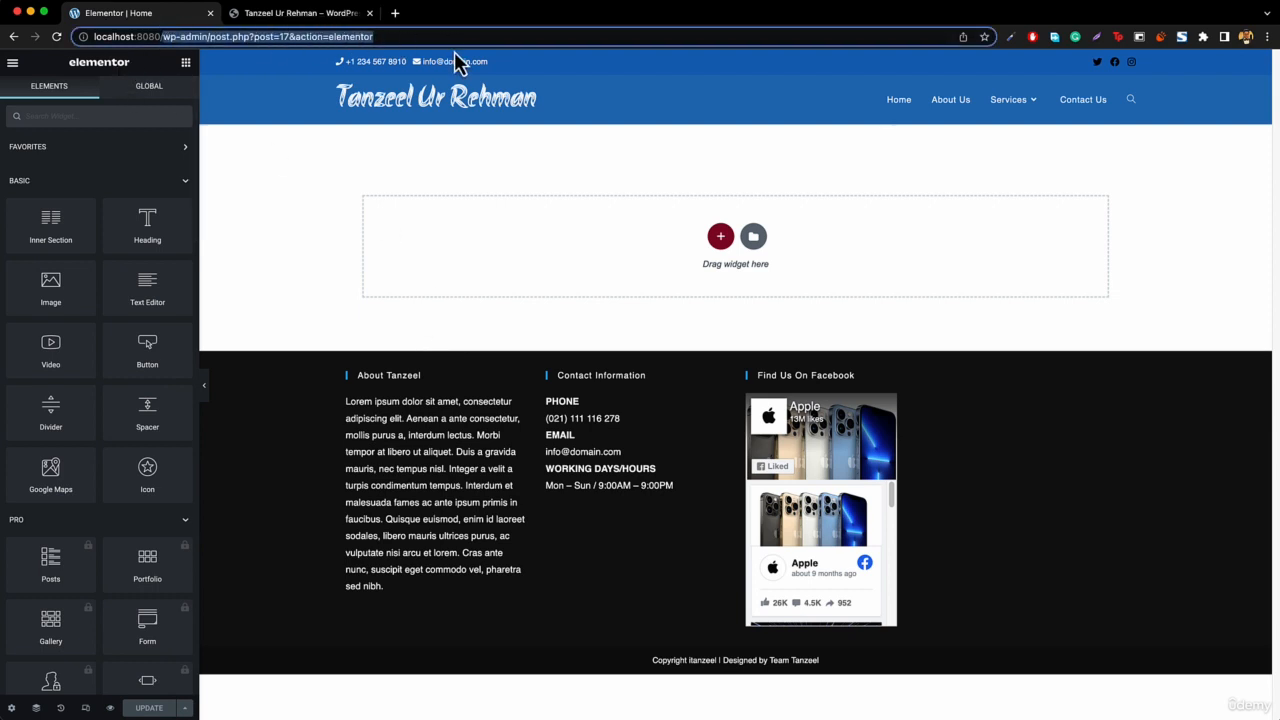
{"action": "key", "text": "BackSpace"}
{"action": "key", "text": "Return"}
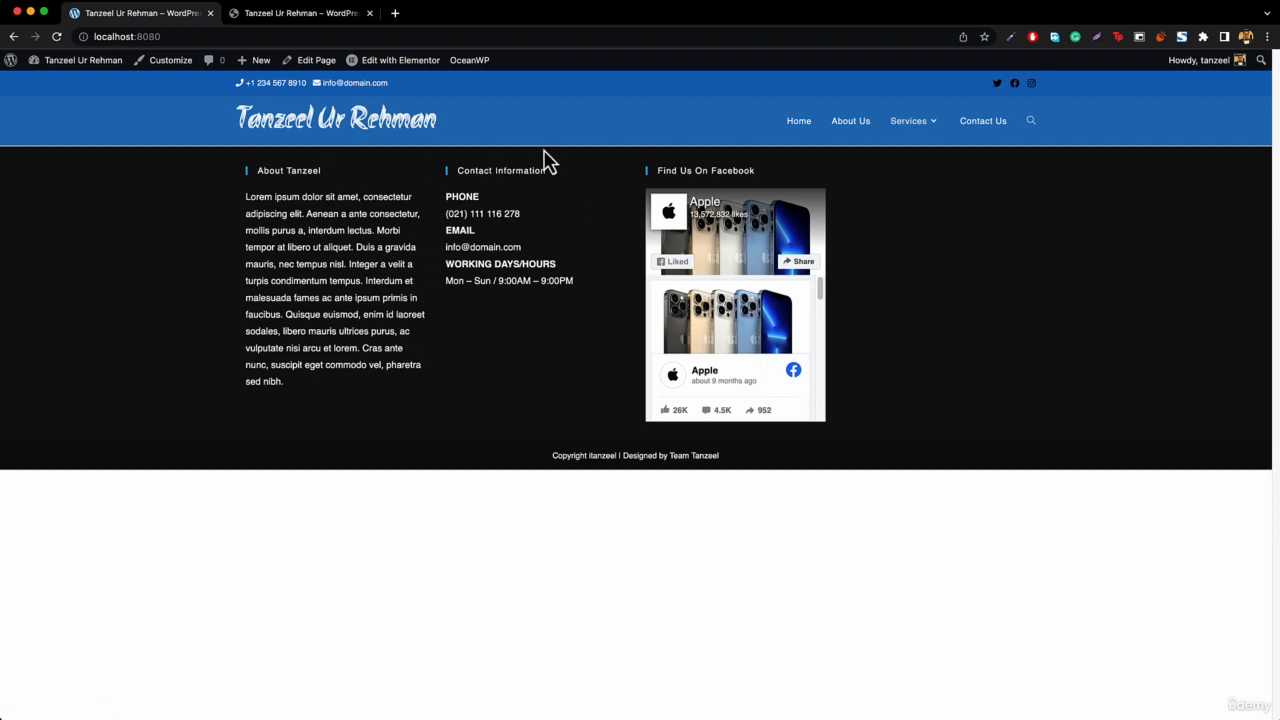
{"action": "mouse_move", "coordinate": [401, 66]}
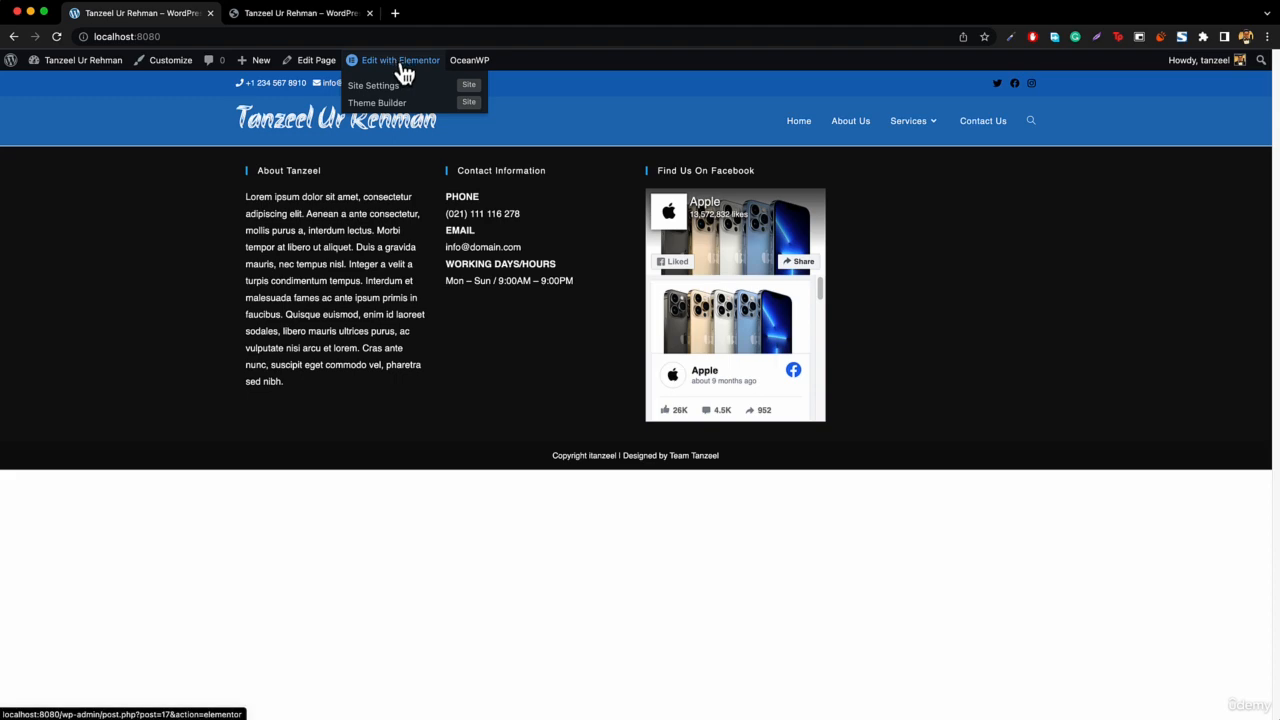
{"action": "left_click", "coordinate": [402, 66]}
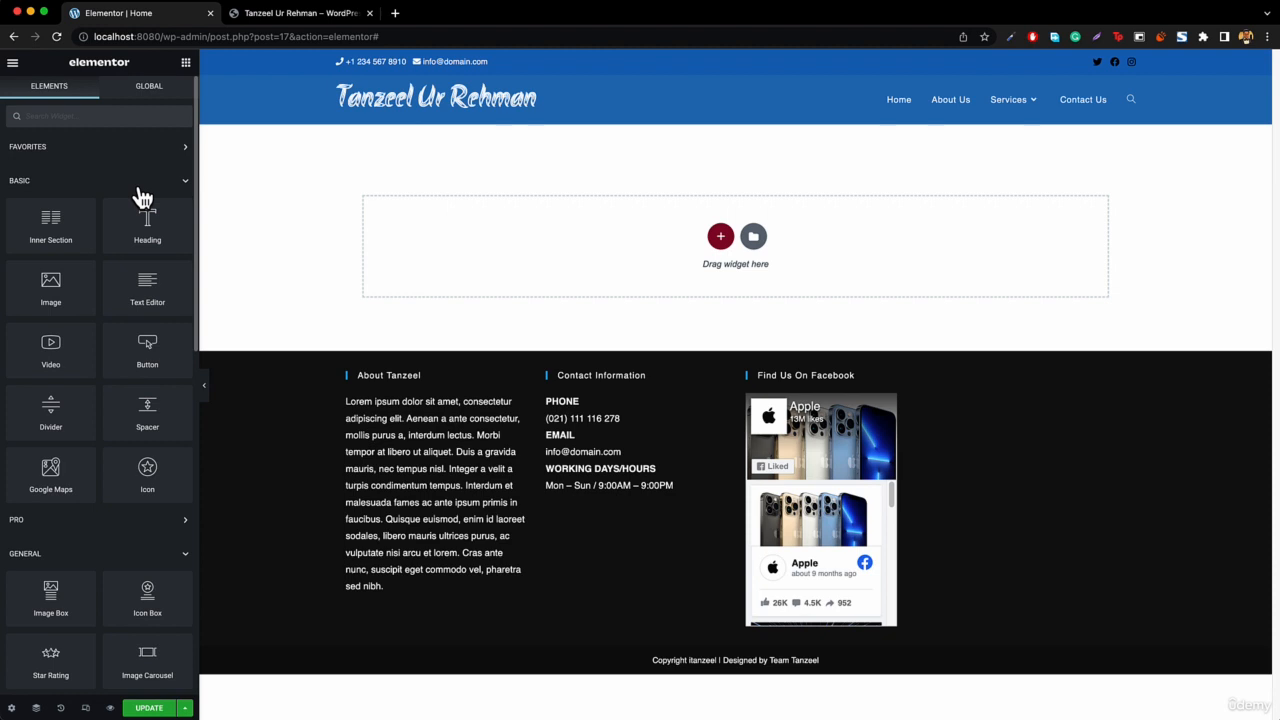
- Look at the reference site's hero section and add a Heading widget to the empty Home page
{"action": "left_click", "coordinate": [312, 17]}
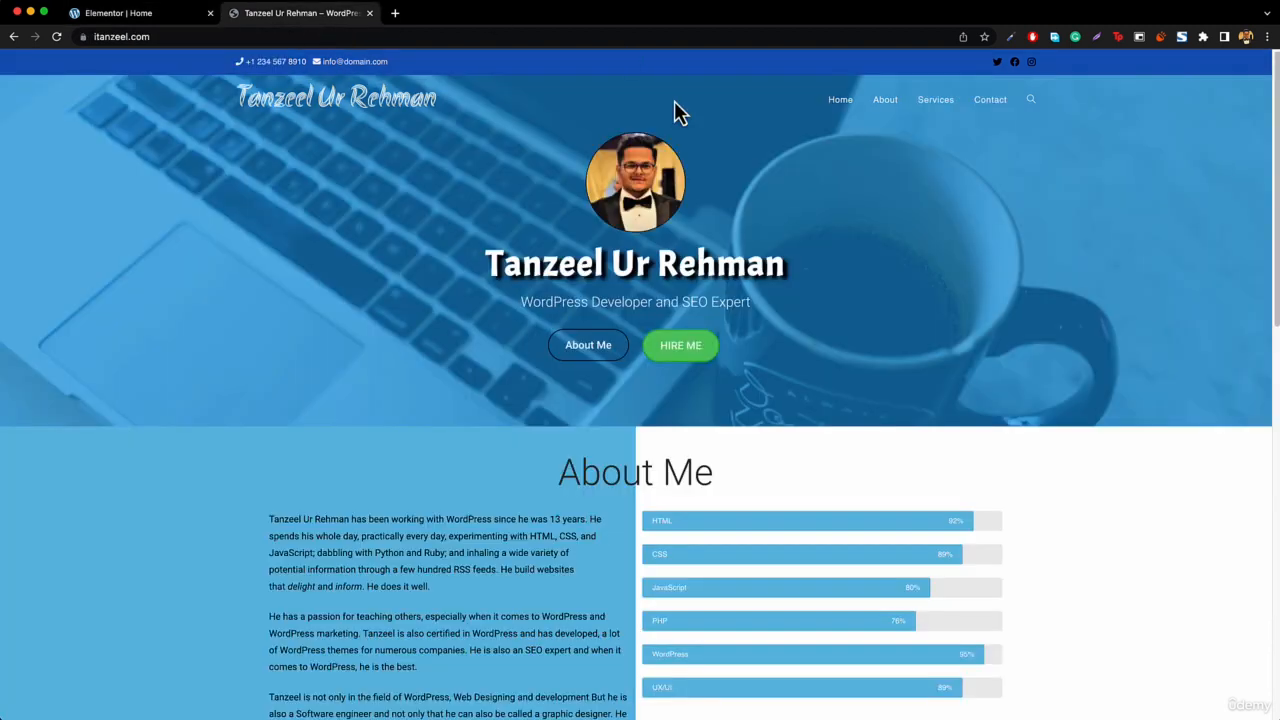
{"action": "left_click", "coordinate": [146, 18]}
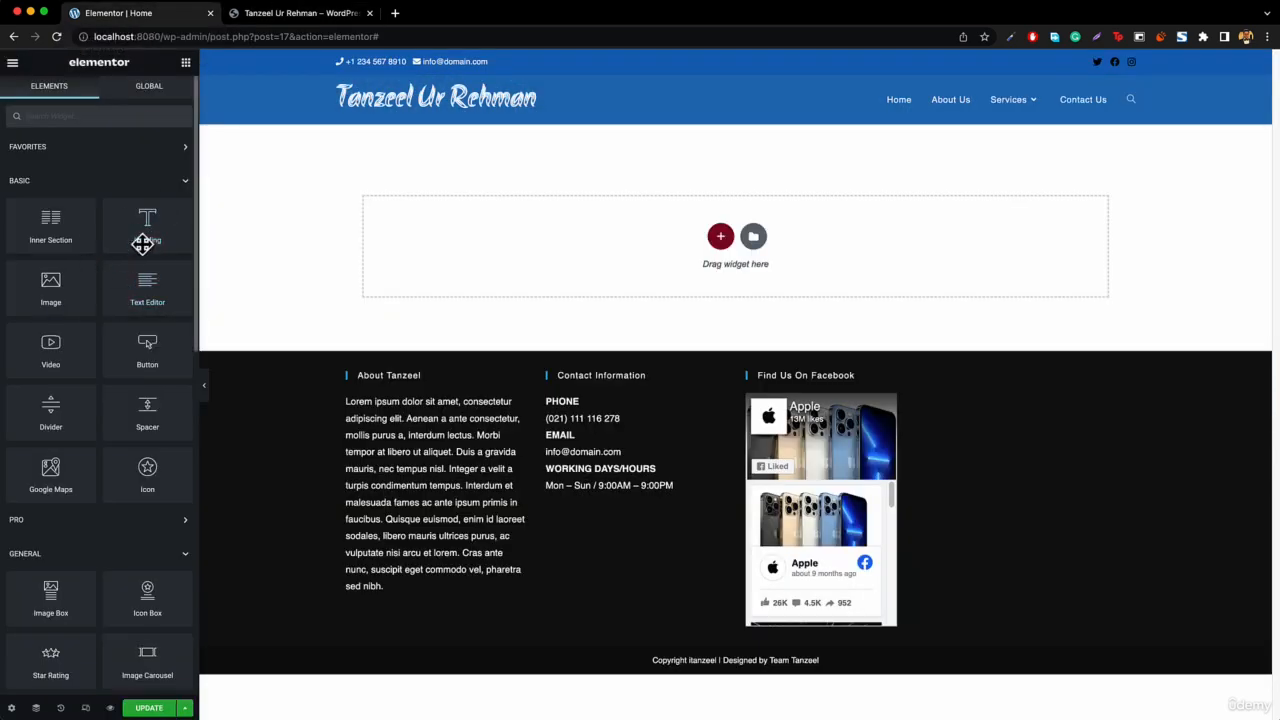
{"action": "left_click_drag", "start_coordinate": [143, 244], "coordinate": [535, 262]}
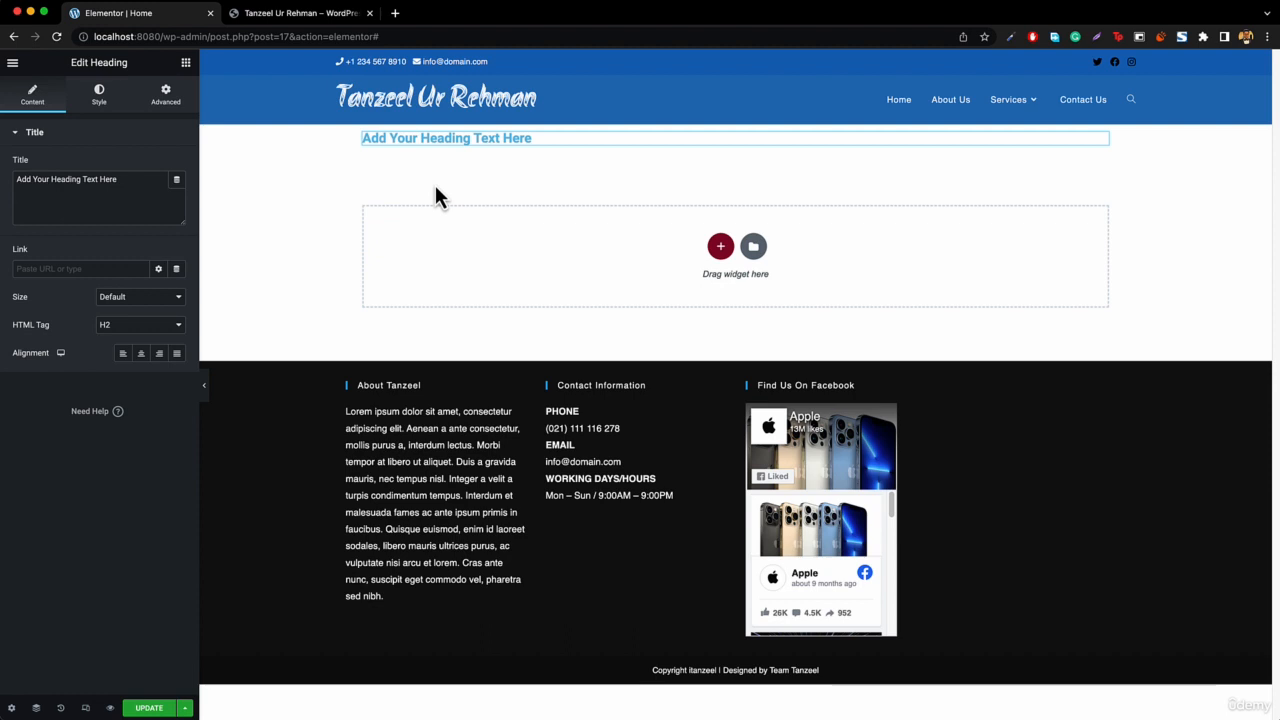
- Give the heading's section a classic background using the laptop image from the media library
{"action": "right_click", "coordinate": [247, 146]}
{"action": "left_click", "coordinate": [281, 157]}
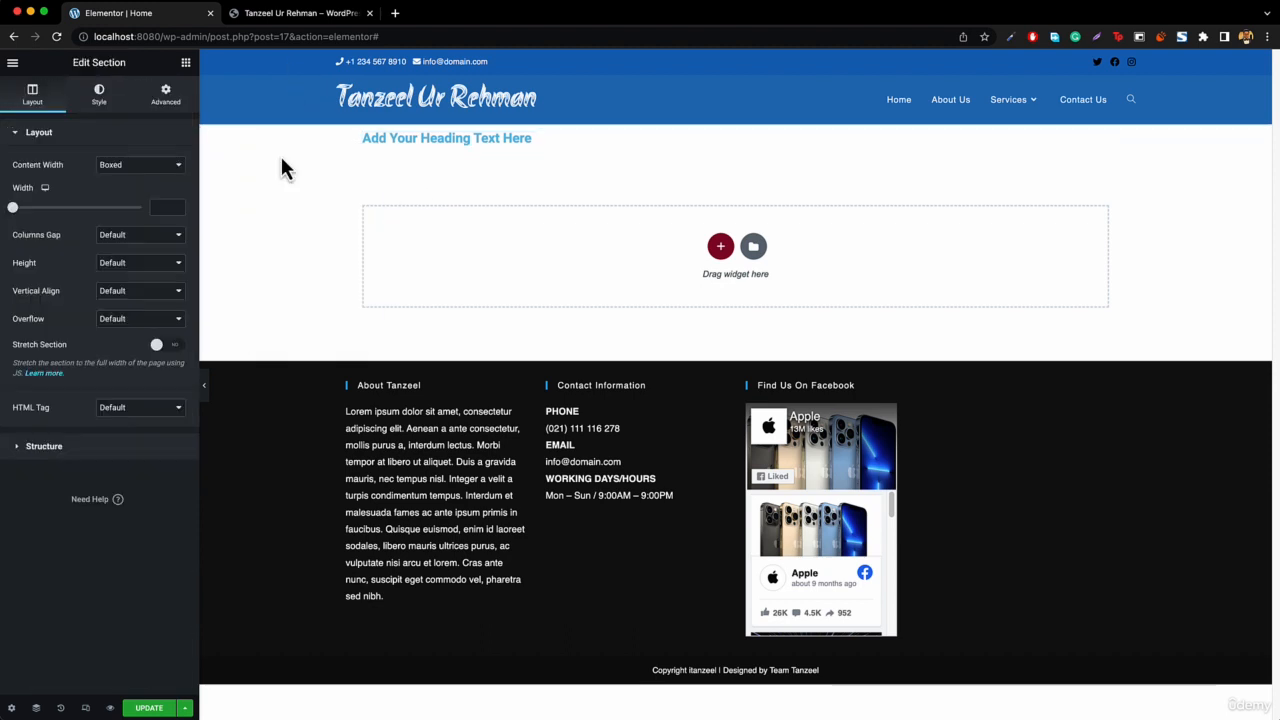
{"action": "left_click", "coordinate": [97, 104]}
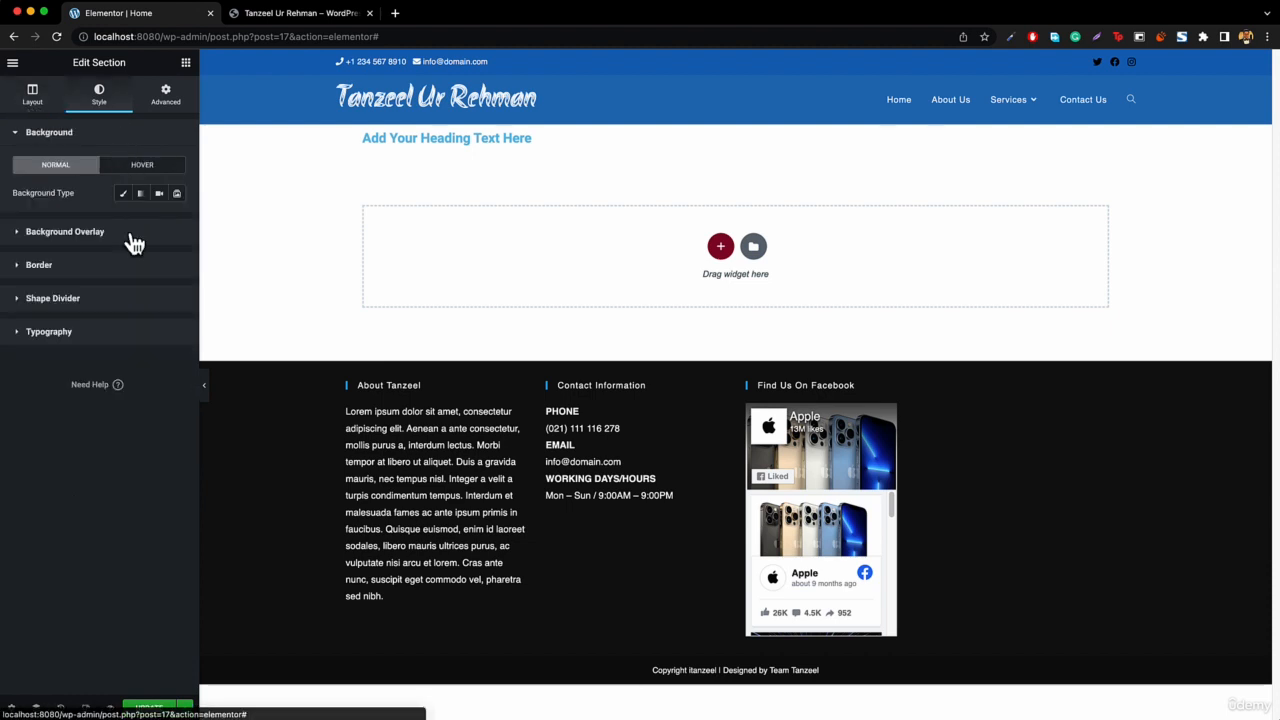
{"action": "left_click", "coordinate": [124, 196]}
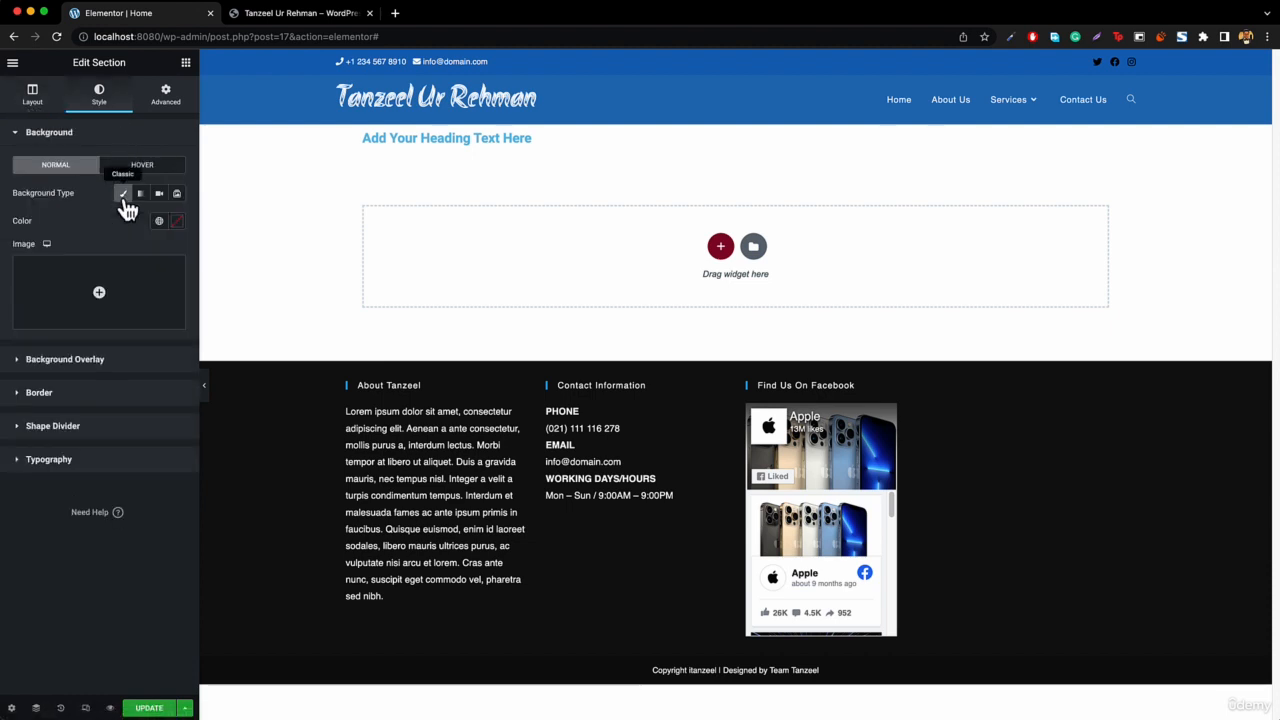
{"action": "left_click", "coordinate": [94, 293]}
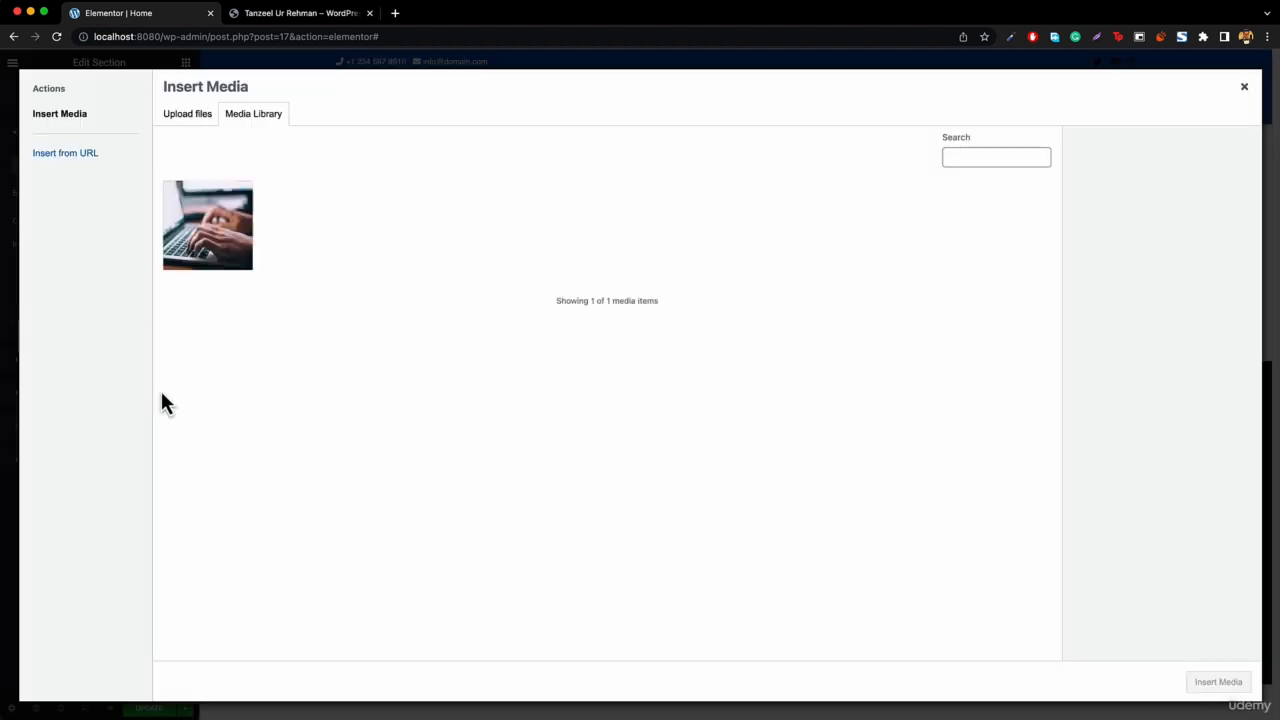
{"action": "left_click", "coordinate": [215, 243]}
{"action": "left_click", "coordinate": [1222, 685]}
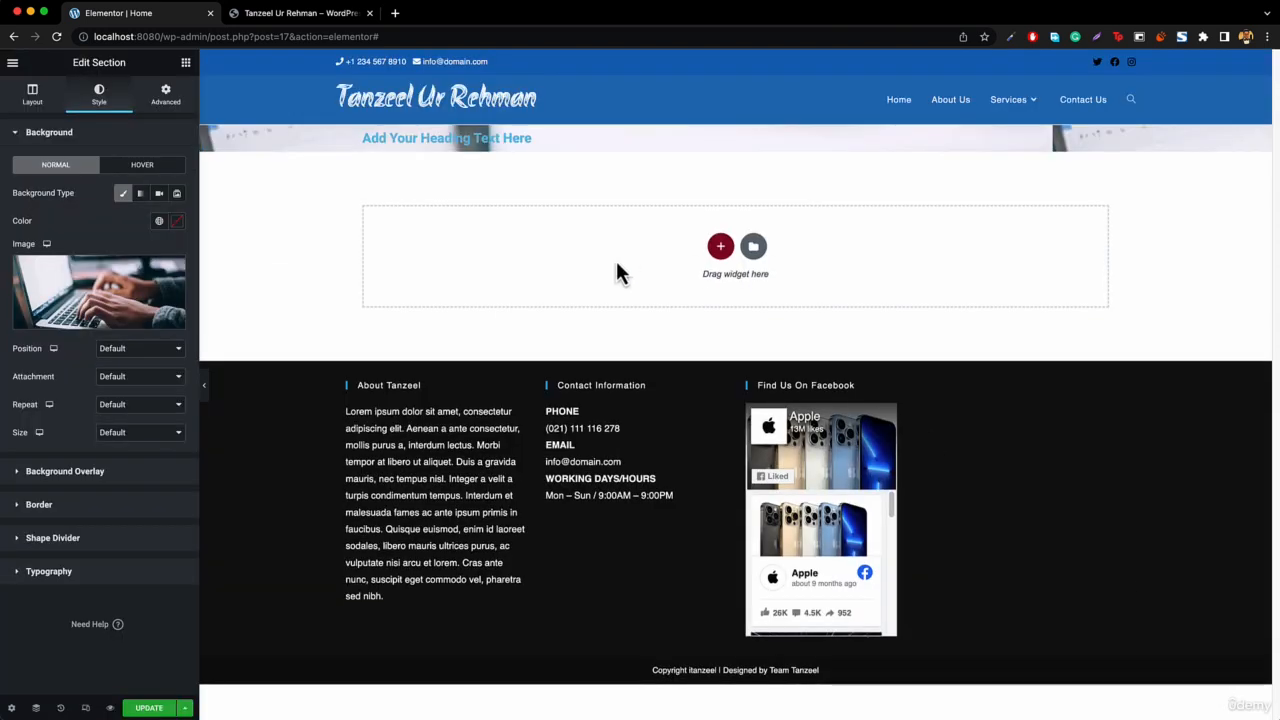
- Set the section's height to Min Height with a minimum height of 594 px
{"action": "left_click", "coordinate": [33, 100]}
{"action": "left_click", "coordinate": [112, 263]}
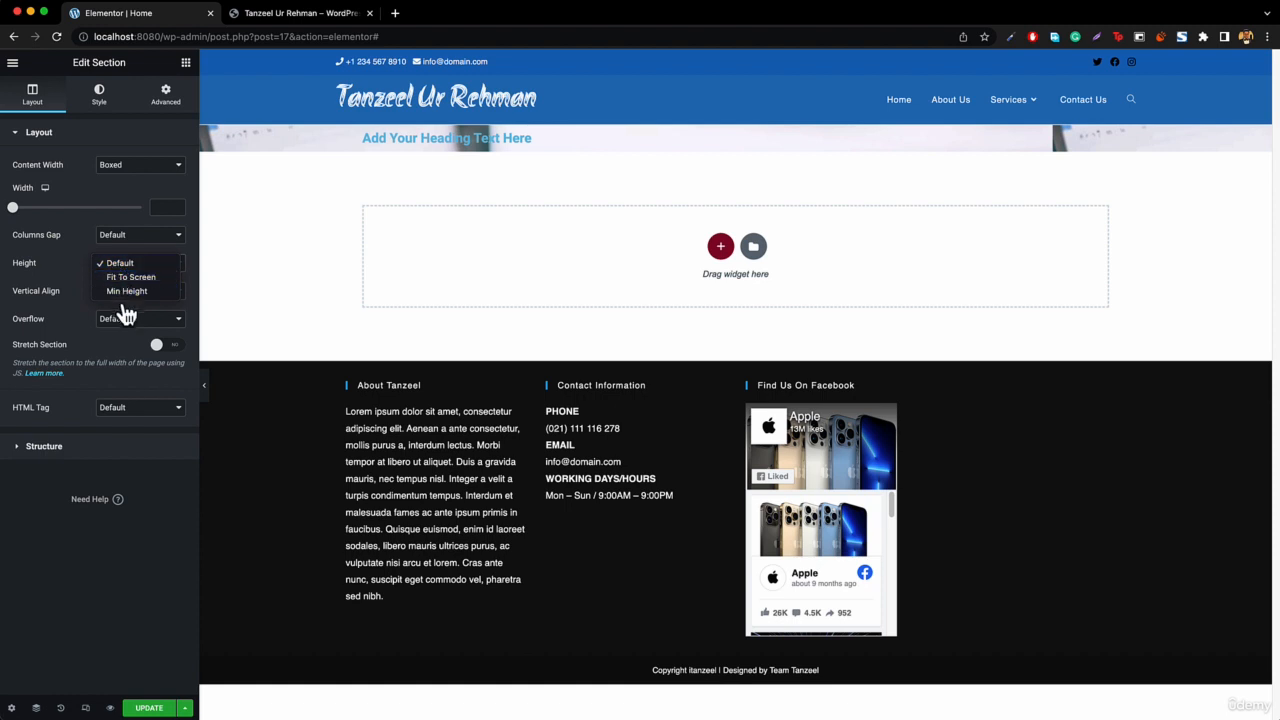
{"action": "left_click", "coordinate": [126, 291]}
{"action": "left_click_drag", "start_coordinate": [50, 313], "coordinate": [65, 313]}
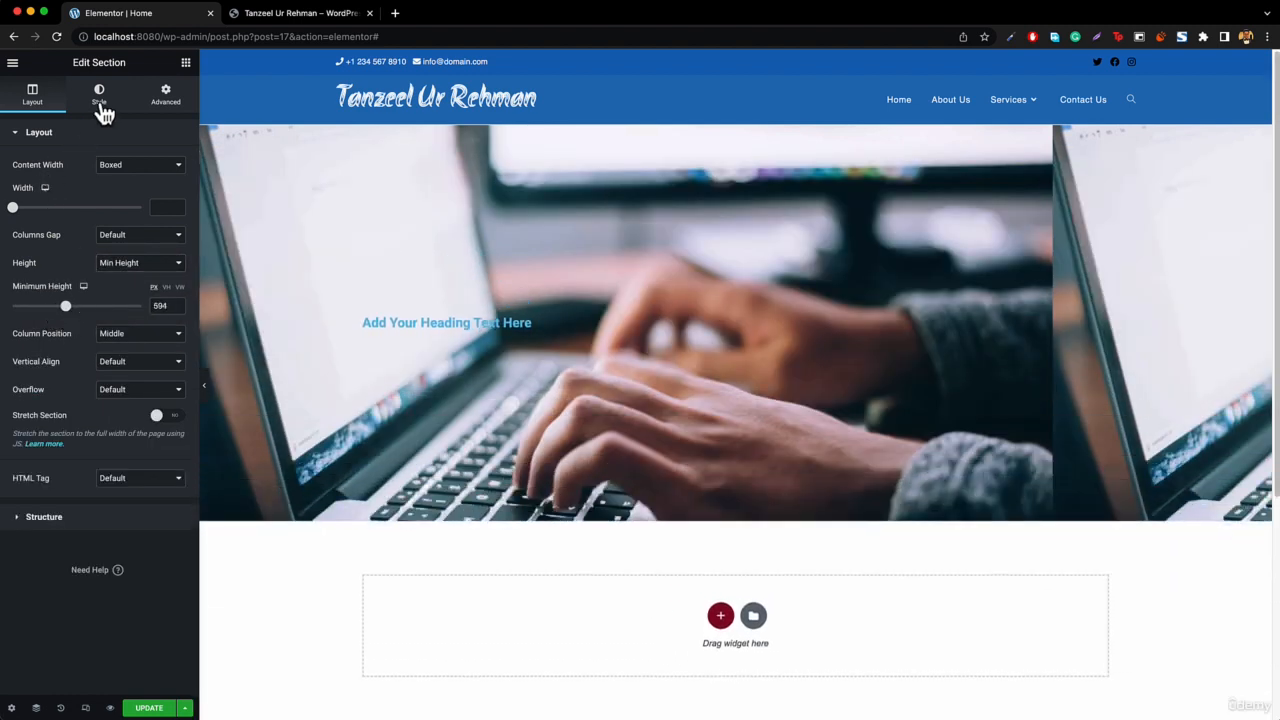
- Add a classic background overlay in black (#000000) to the hero section and increase its opacity above 0.5
{"action": "left_click", "coordinate": [100, 96]}
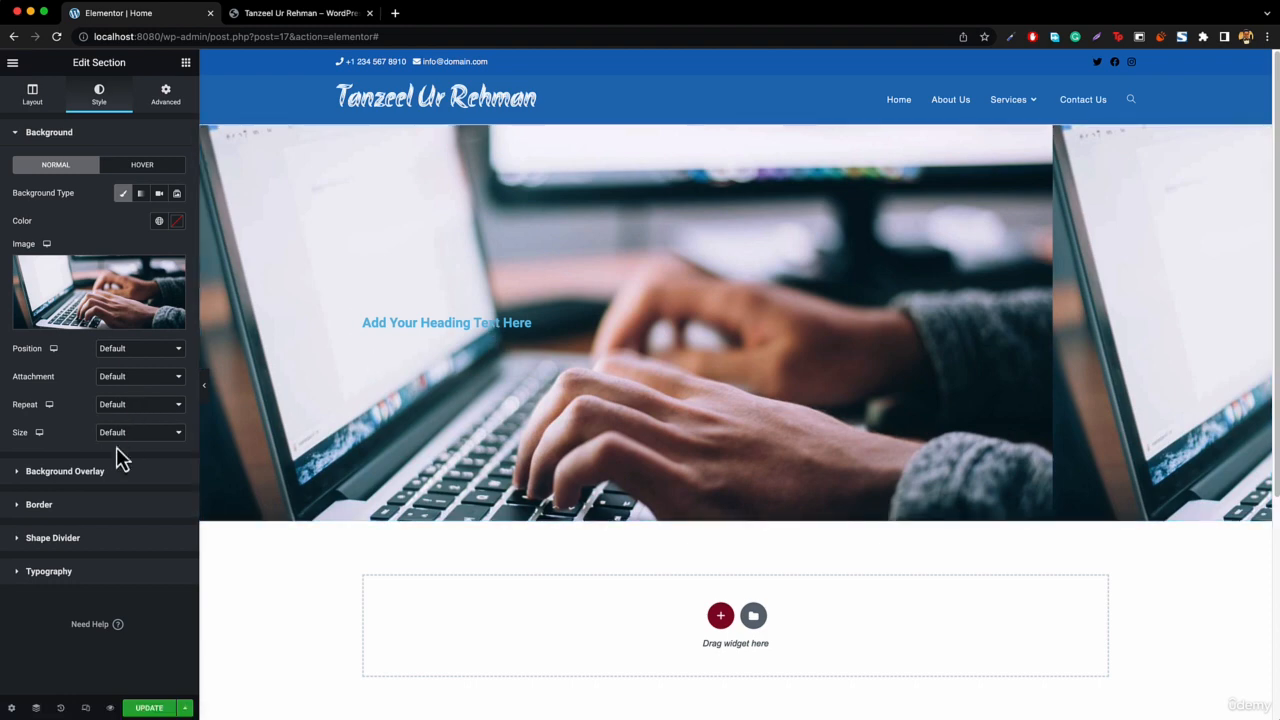
{"action": "left_click", "coordinate": [92, 474]}
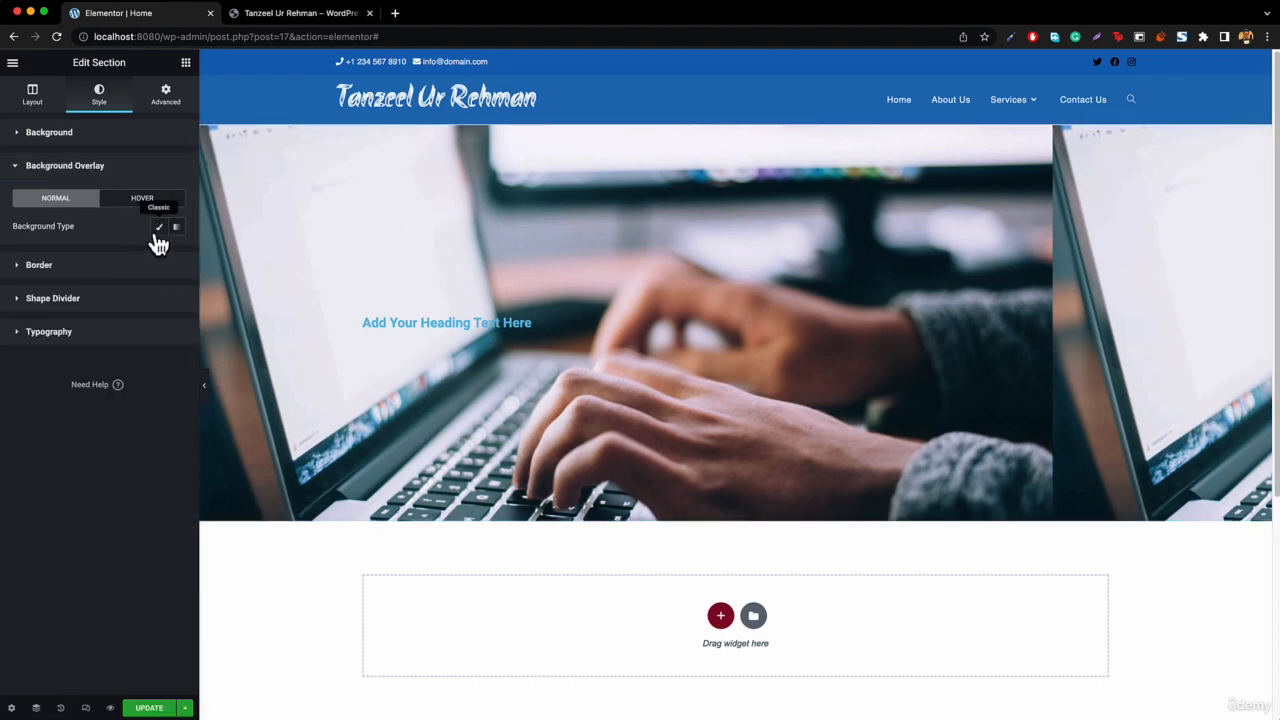
{"action": "left_click", "coordinate": [157, 229]}
{"action": "left_click", "coordinate": [129, 336]}
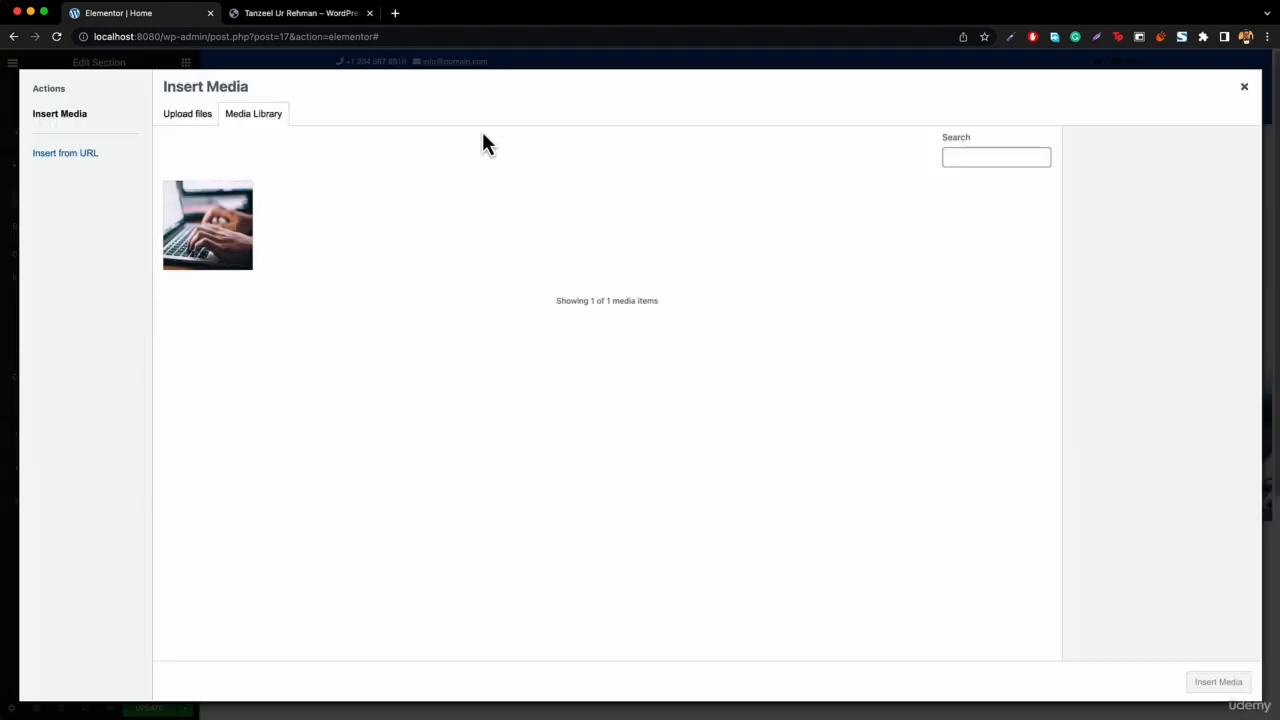
{"action": "left_click", "coordinate": [1244, 88]}
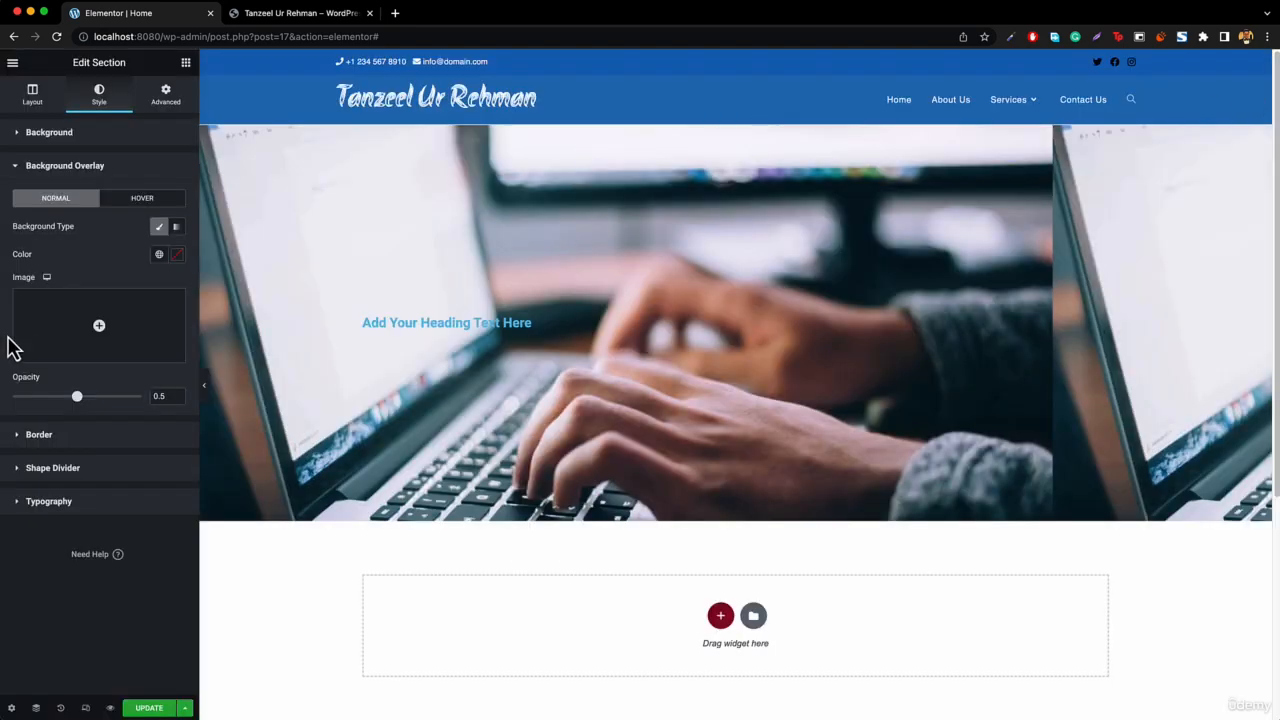
{"action": "left_click", "coordinate": [177, 256]}
{"action": "left_click_drag", "start_coordinate": [149, 323], "coordinate": [24, 414]}
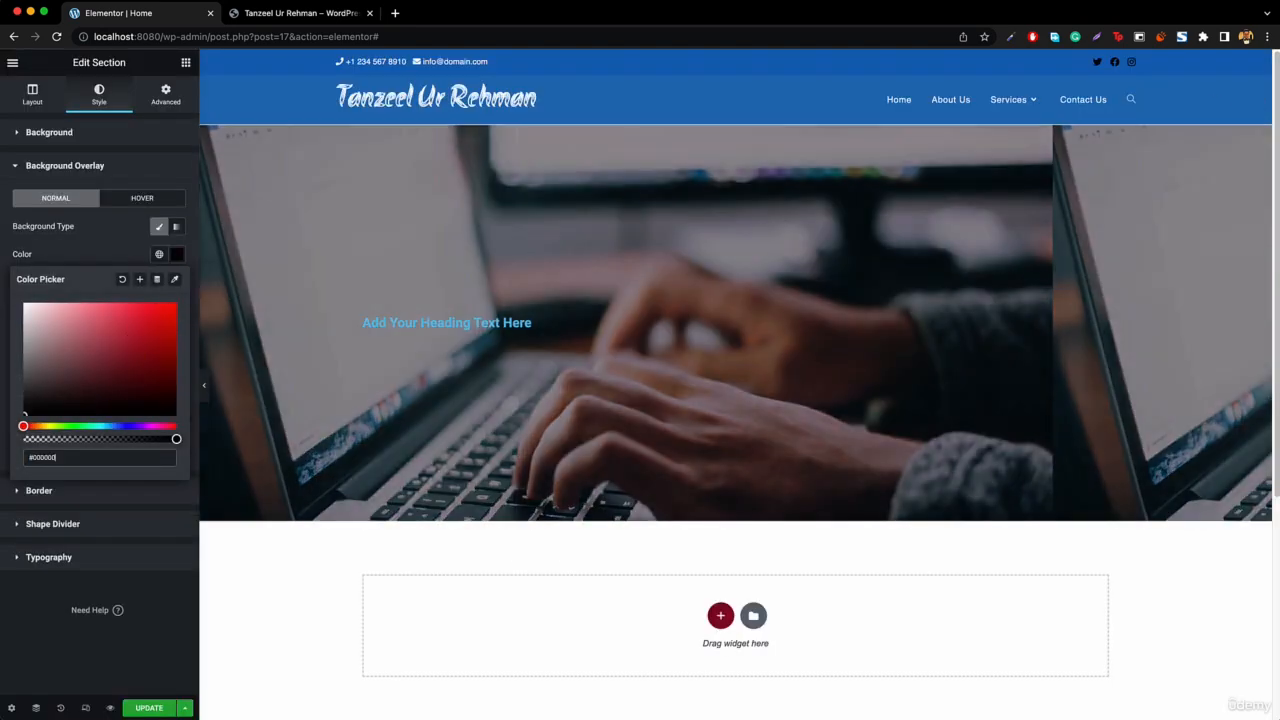
{"action": "left_click", "coordinate": [172, 253]}
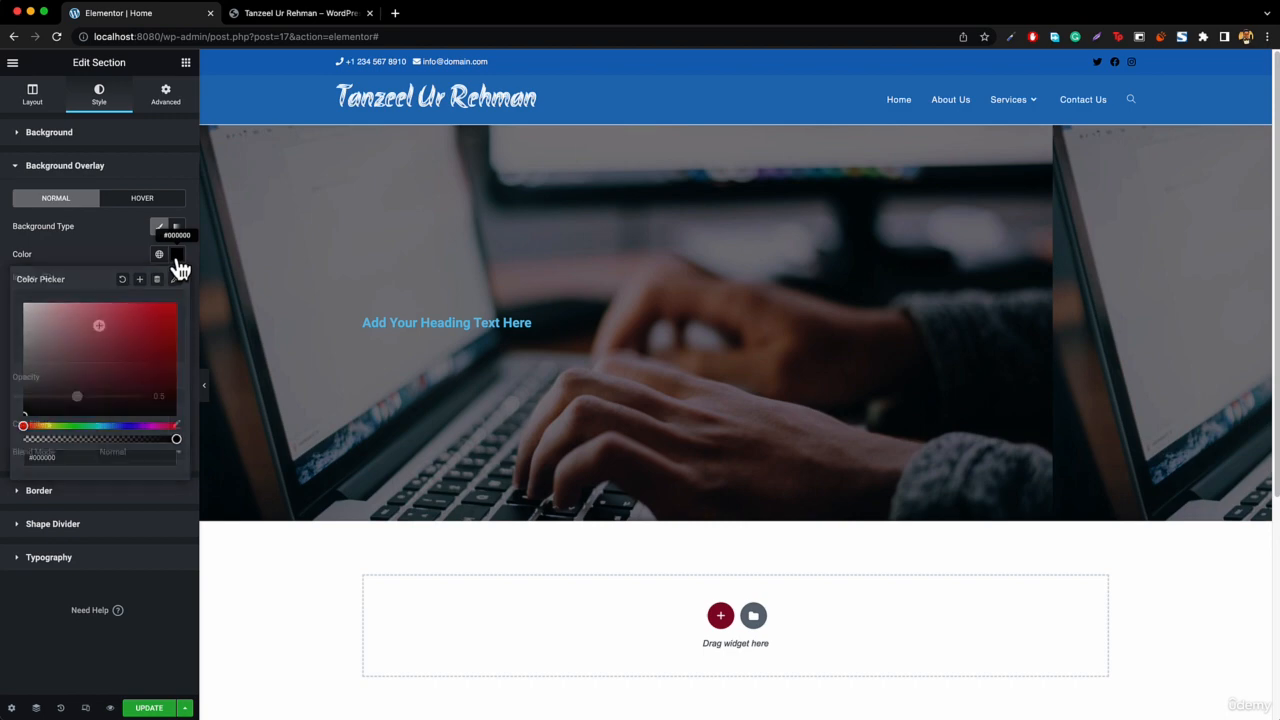
{"action": "left_click_drag", "start_coordinate": [82, 399], "coordinate": [96, 400]}
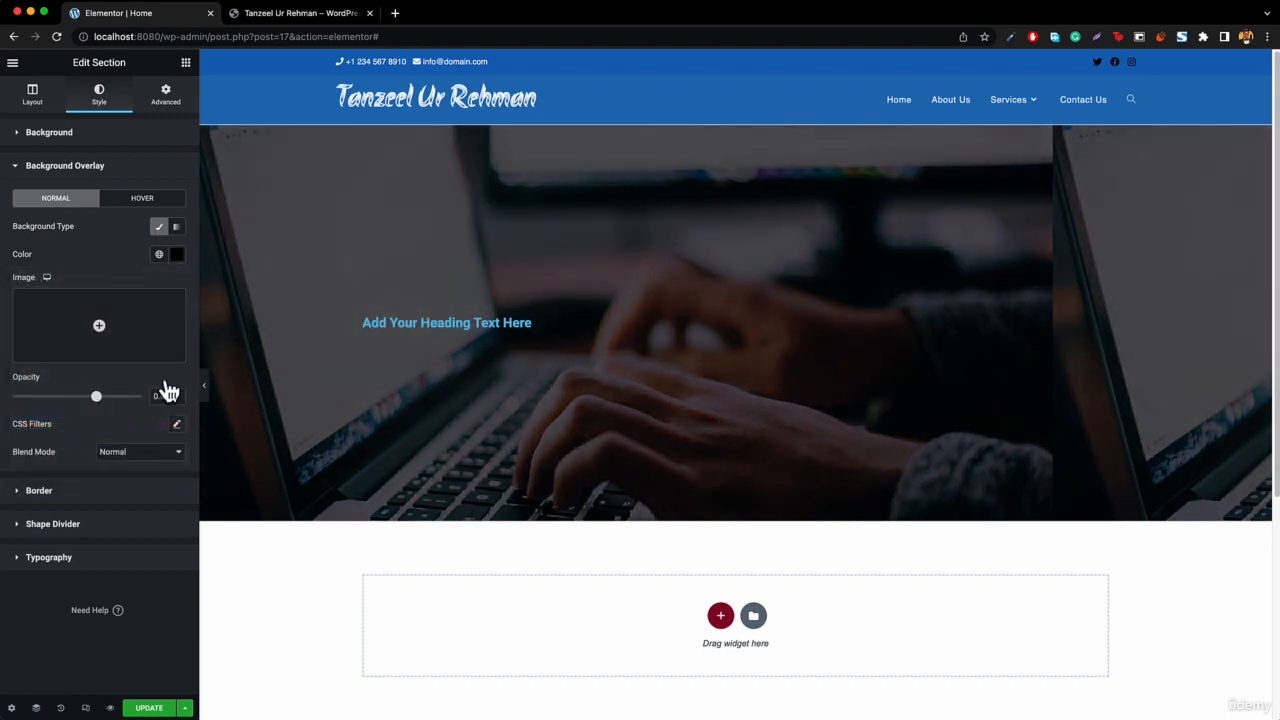
- Center the hero heading and change its title to "The Best Website"
{"action": "right_click", "coordinate": [553, 328]}
{"action": "left_click", "coordinate": [582, 334]}
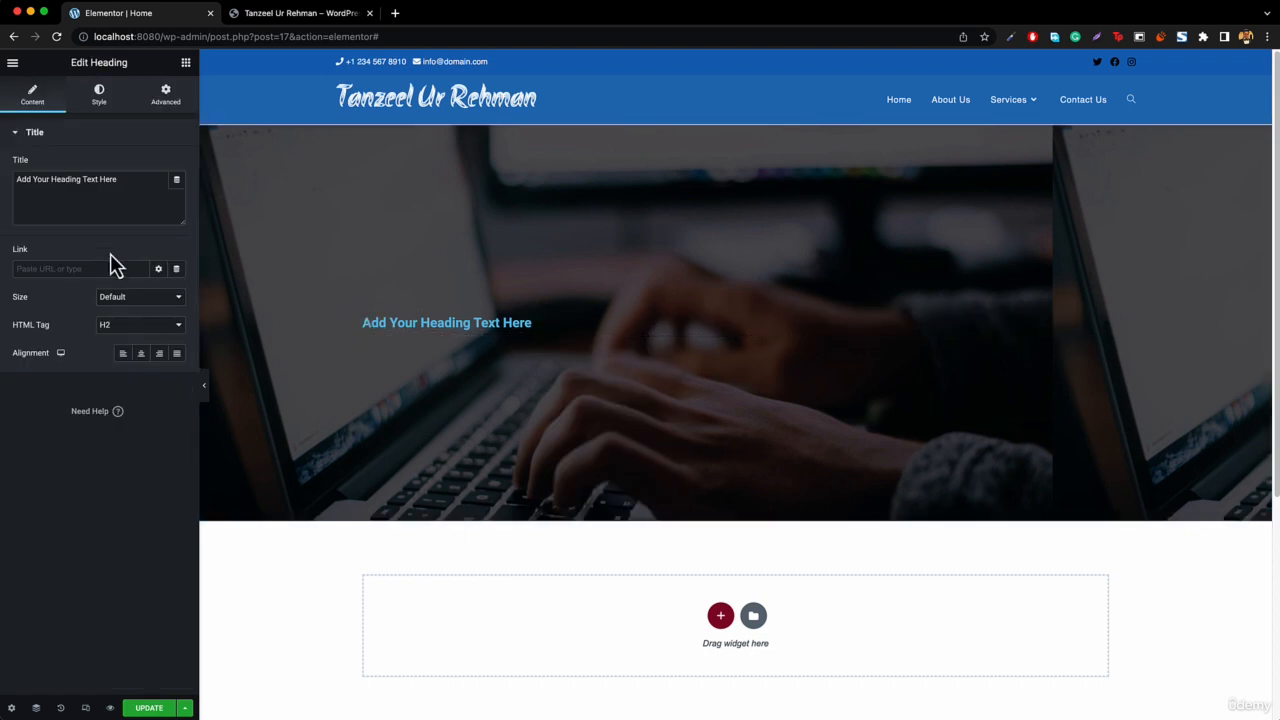
{"action": "left_click", "coordinate": [141, 358]}
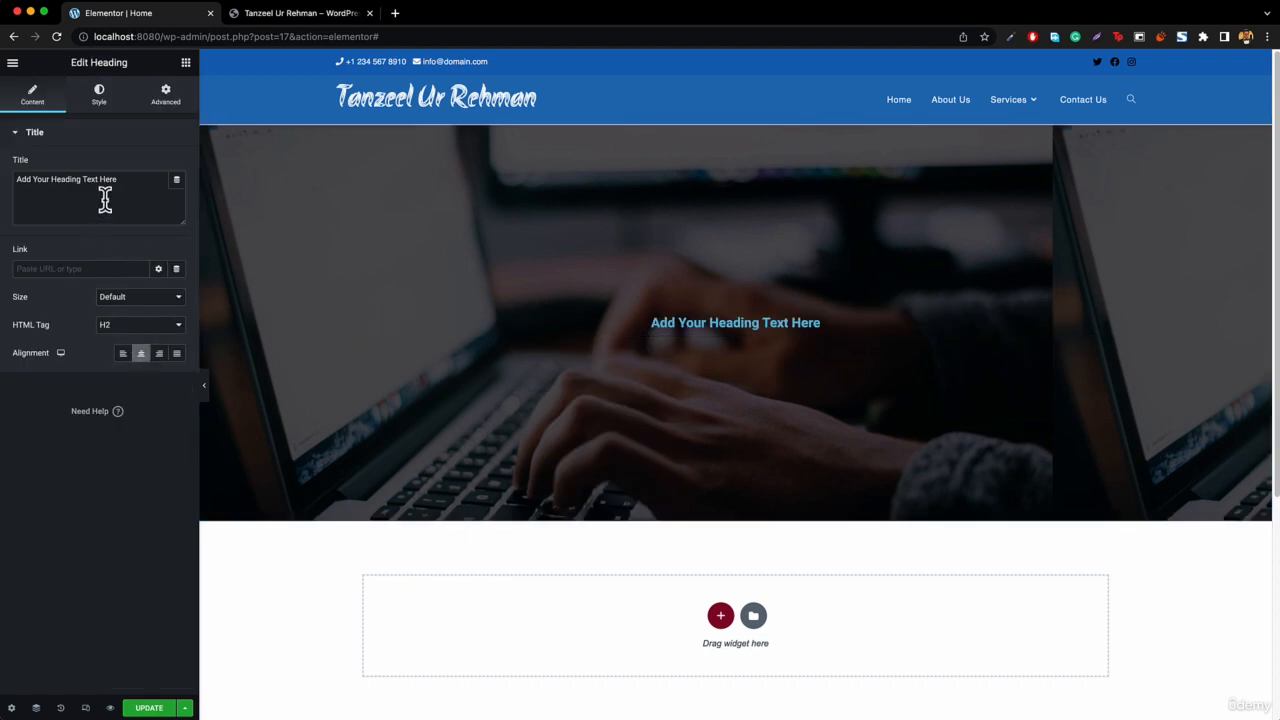
{"action": "triple_click", "coordinate": [104, 200]}
{"action": "type", "text": "The"}
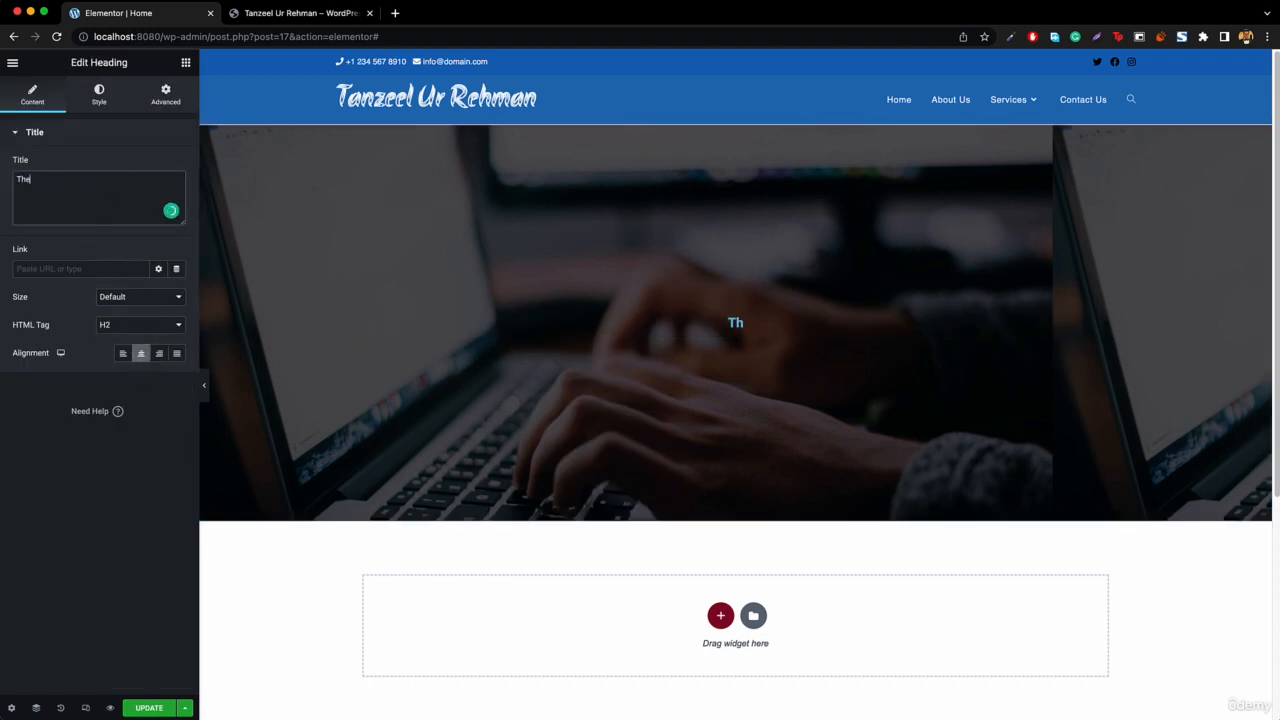
{"action": "type", "text": " Best Website"}
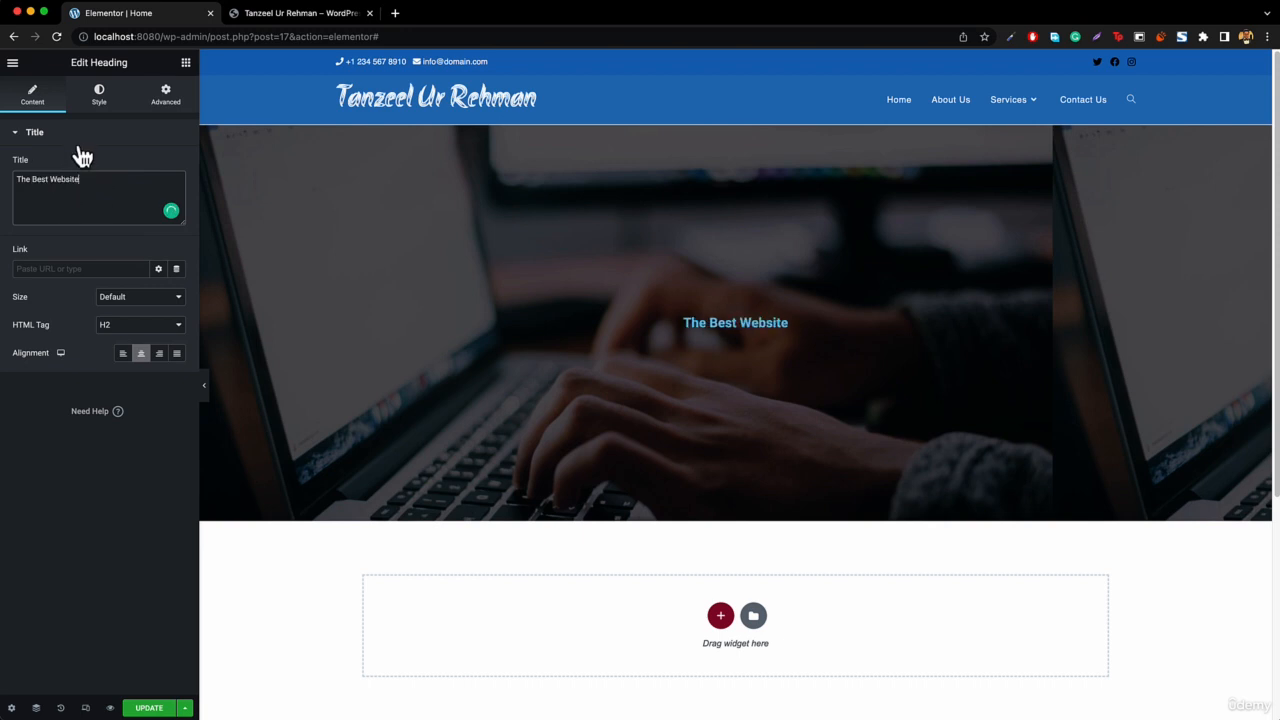
- Set the text color of "The Best Website" heading to near-white #FCFEFF
{"action": "left_click", "coordinate": [101, 104]}
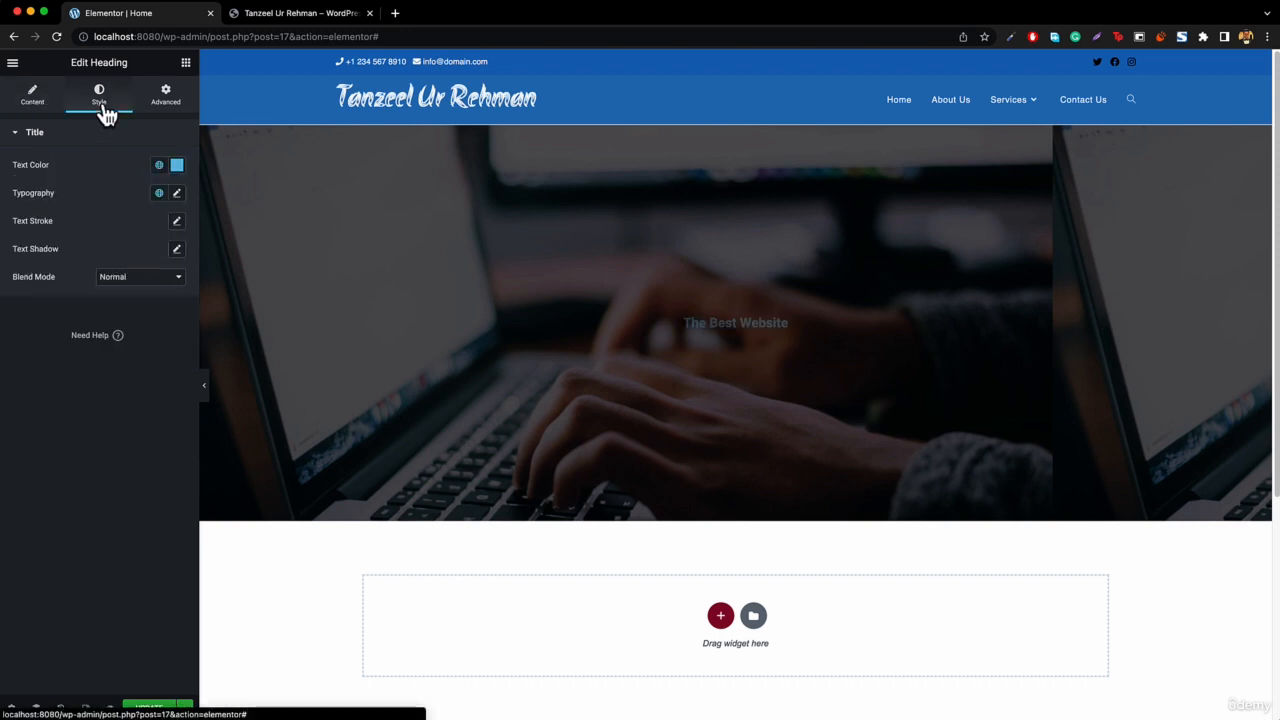
{"action": "left_click", "coordinate": [175, 166]}
{"action": "left_click", "coordinate": [21, 216]}
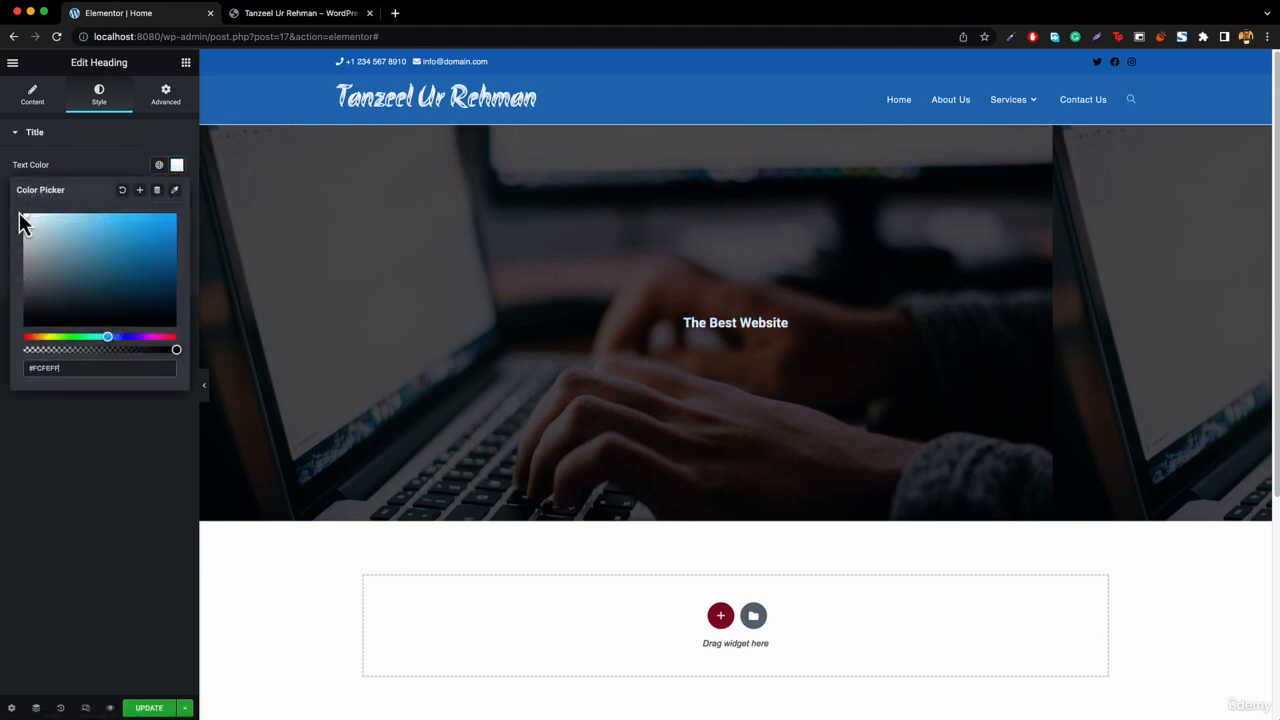
{"action": "left_click", "coordinate": [176, 166]}
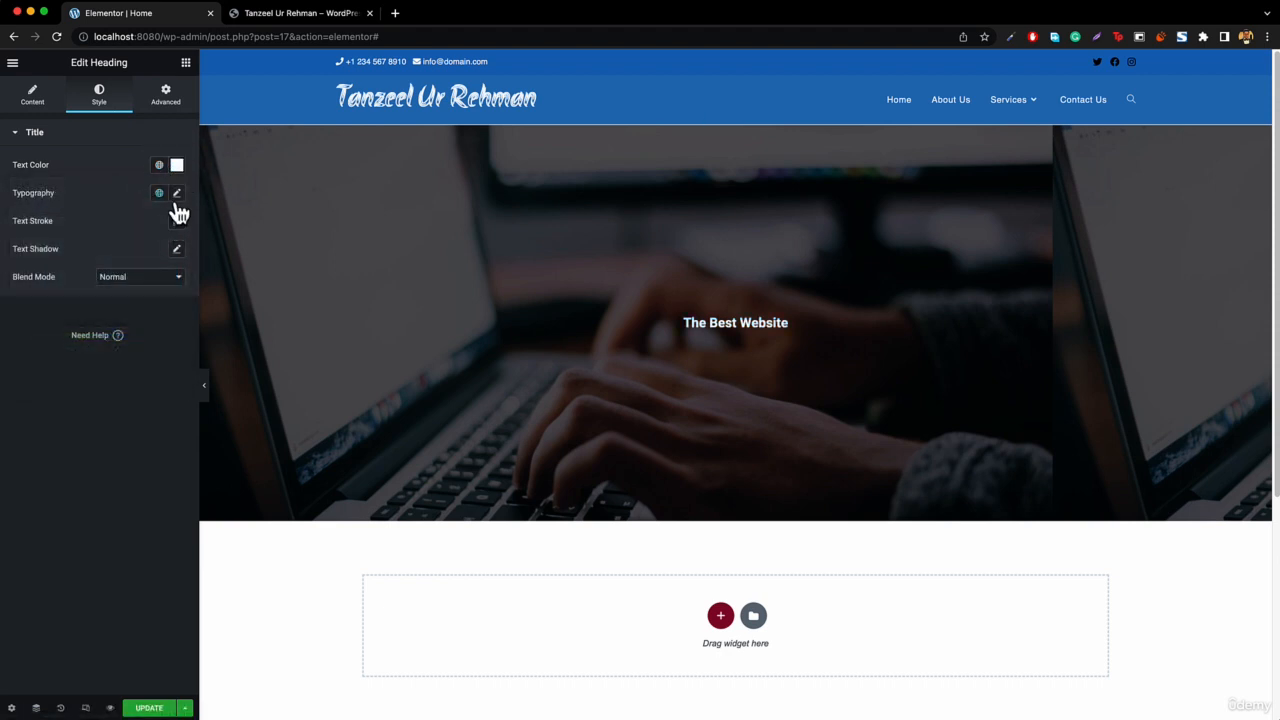
- Set the typography size of "The Best Website" heading to 80 px
{"action": "left_click", "coordinate": [177, 194]}
{"action": "left_click_drag", "start_coordinate": [28, 302], "coordinate": [34, 303]}
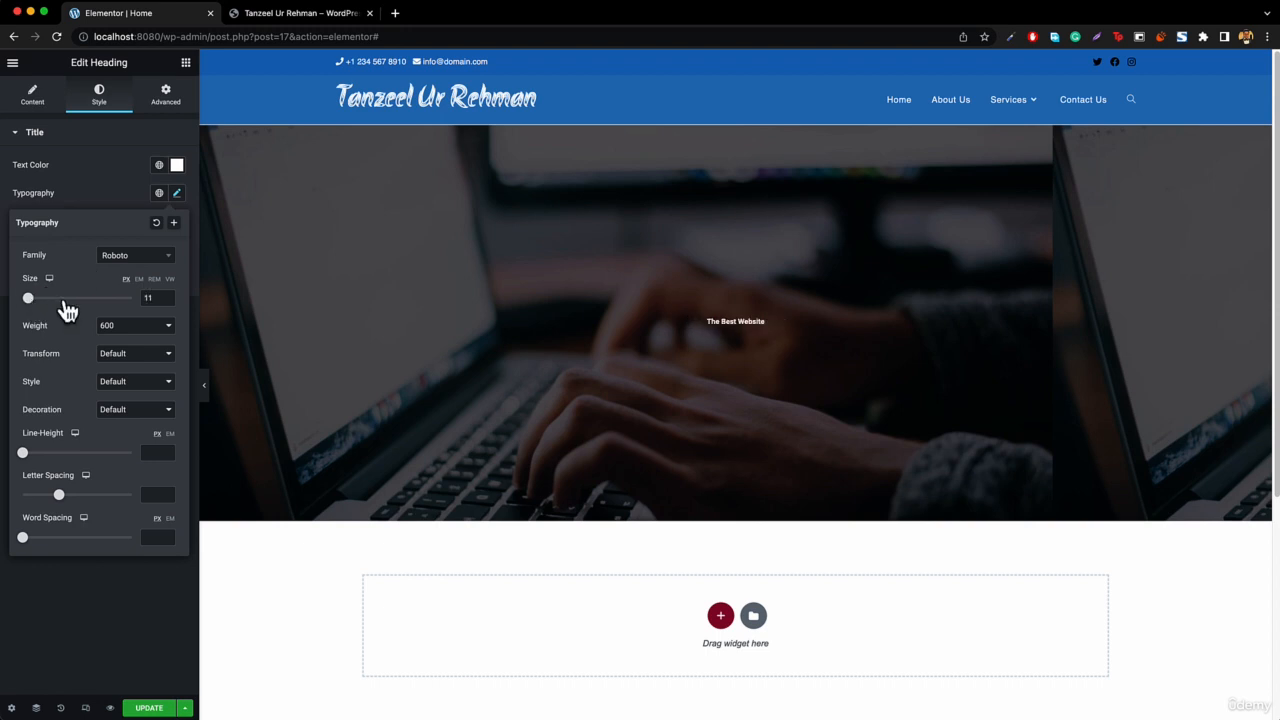
{"action": "left_click", "coordinate": [64, 299]}
{"action": "left_click_drag", "start_coordinate": [64, 300], "coordinate": [66, 300]}
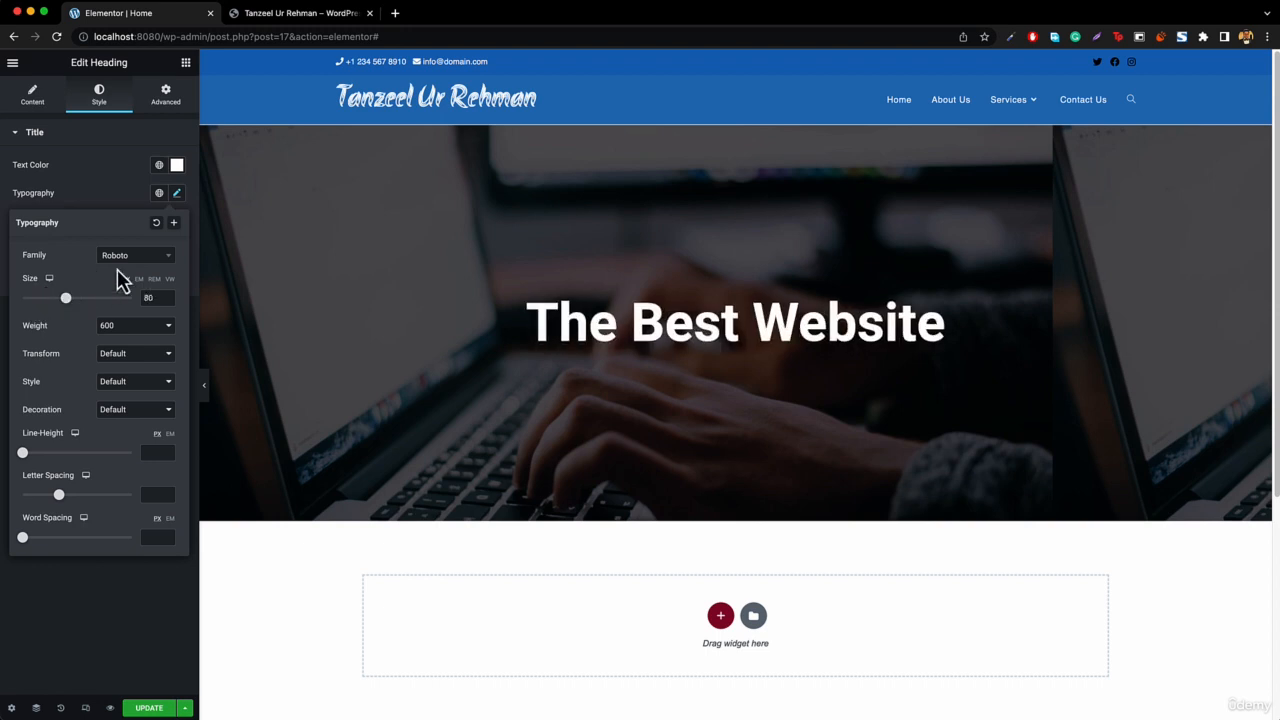
- Add a Button widget below the hero heading and center it
{"action": "left_click", "coordinate": [186, 63]}
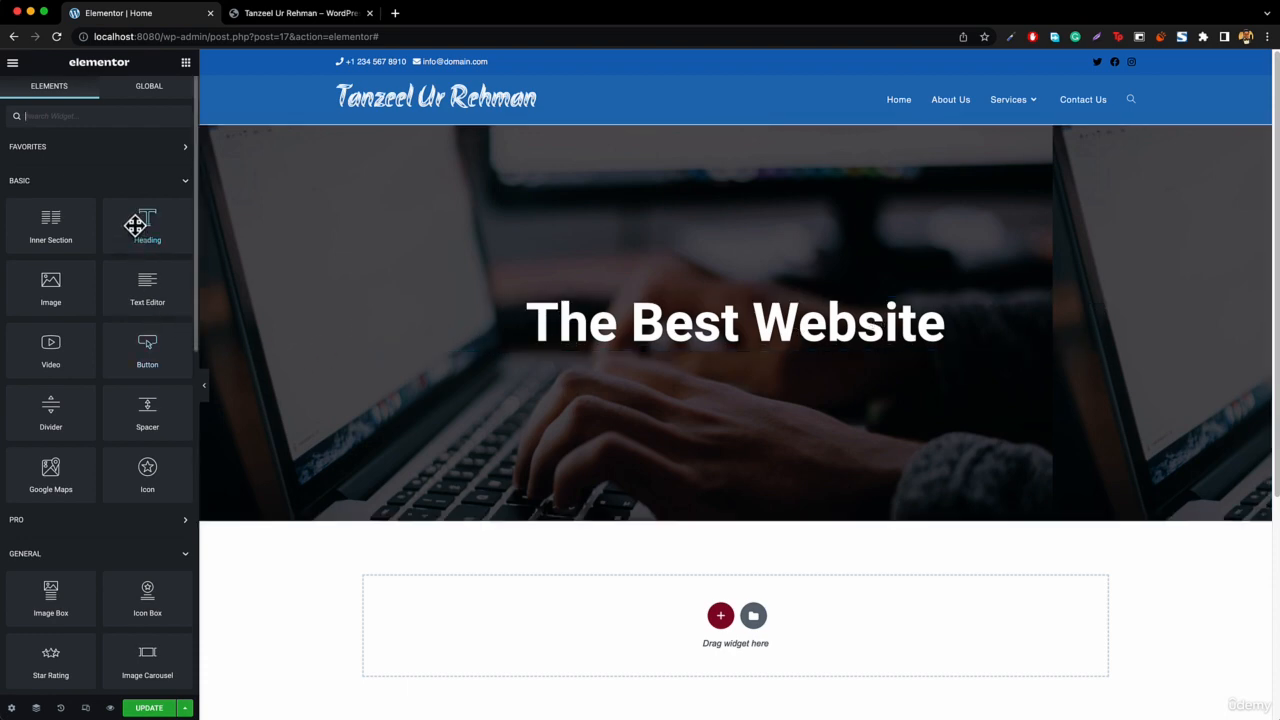
{"action": "left_click_drag", "start_coordinate": [143, 349], "coordinate": [806, 345]}
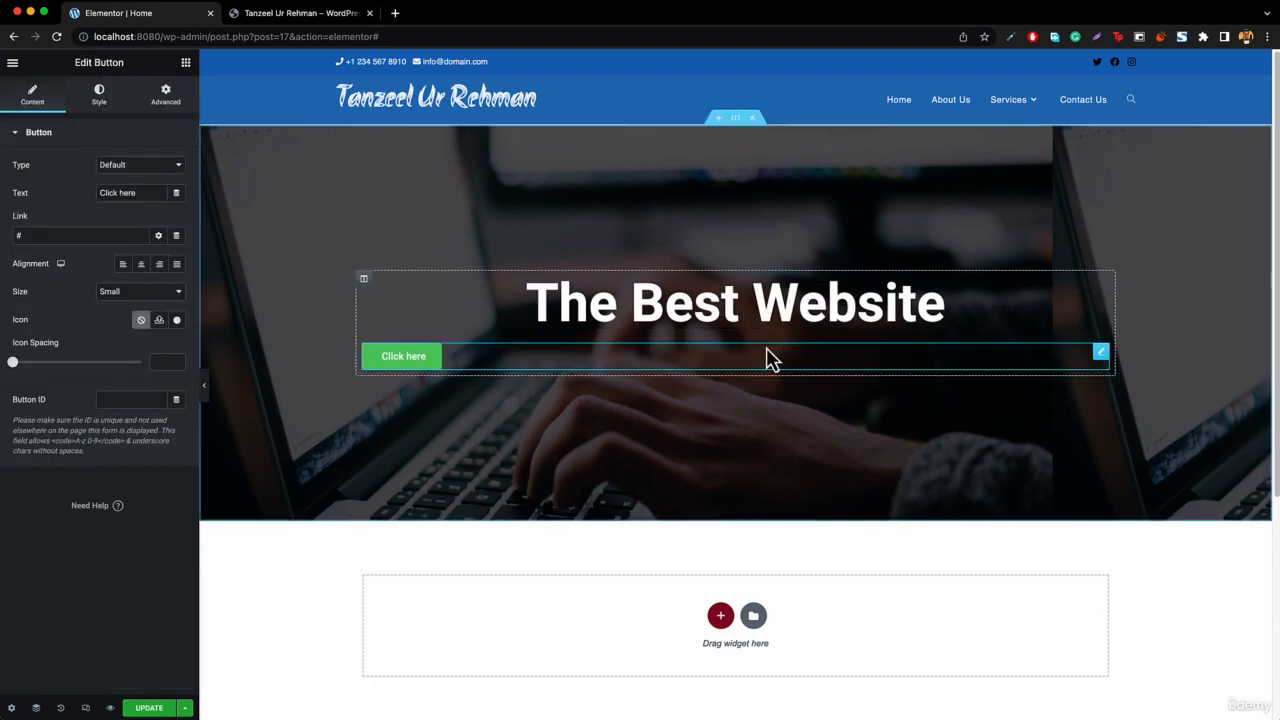
{"action": "left_click", "coordinate": [141, 264]}
- Add a second Heading widget between the main heading and the button, center it, and return to the widget list
{"action": "left_click", "coordinate": [186, 66]}
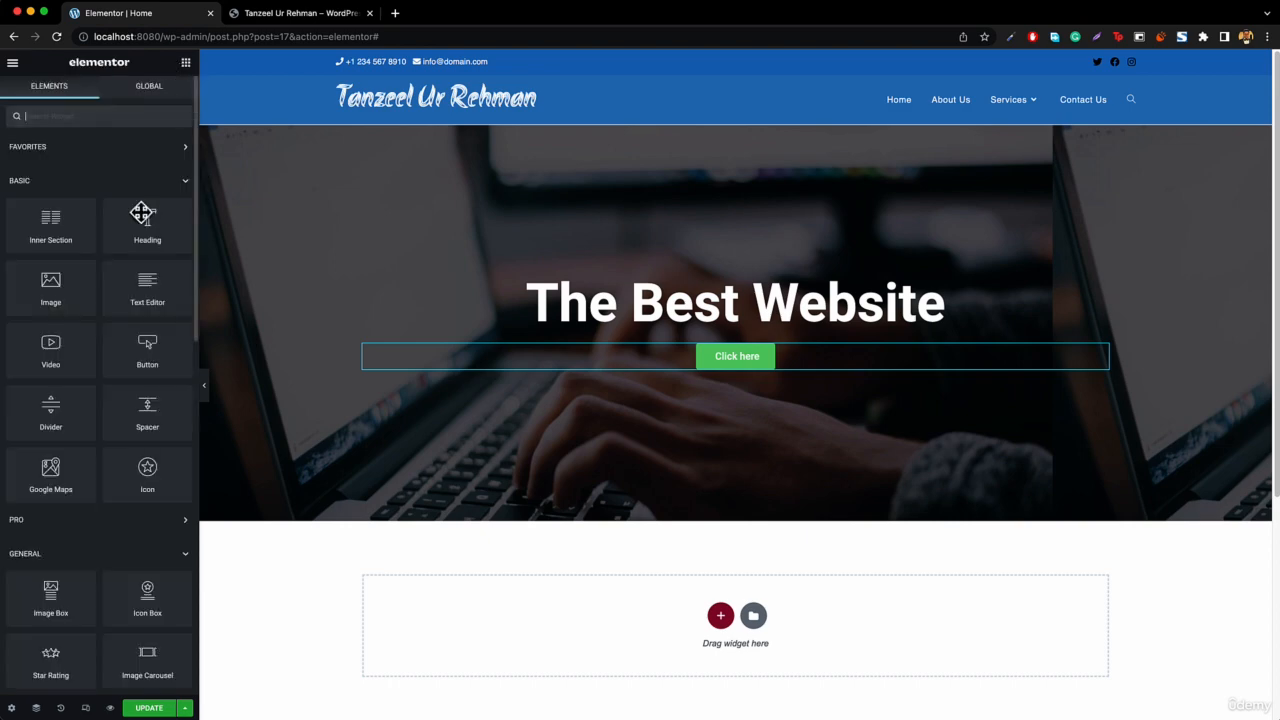
{"action": "left_click_drag", "start_coordinate": [147, 222], "coordinate": [766, 326]}
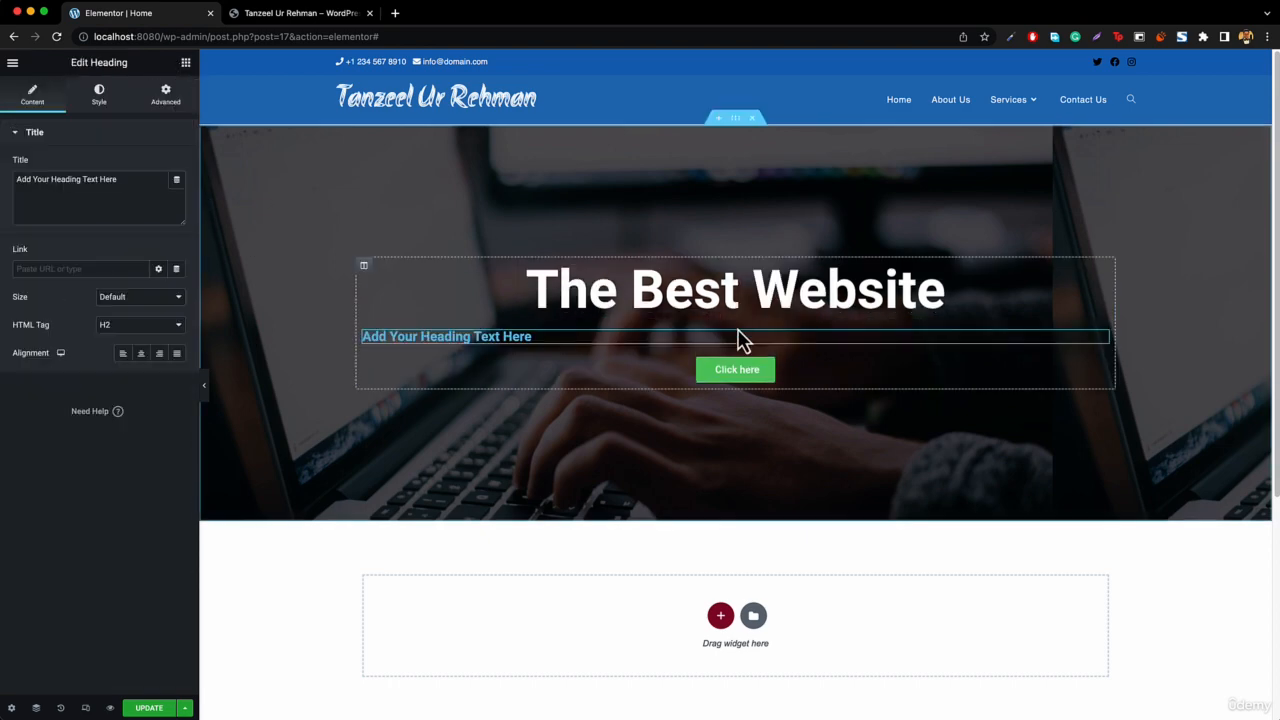
{"action": "left_click", "coordinate": [142, 356]}
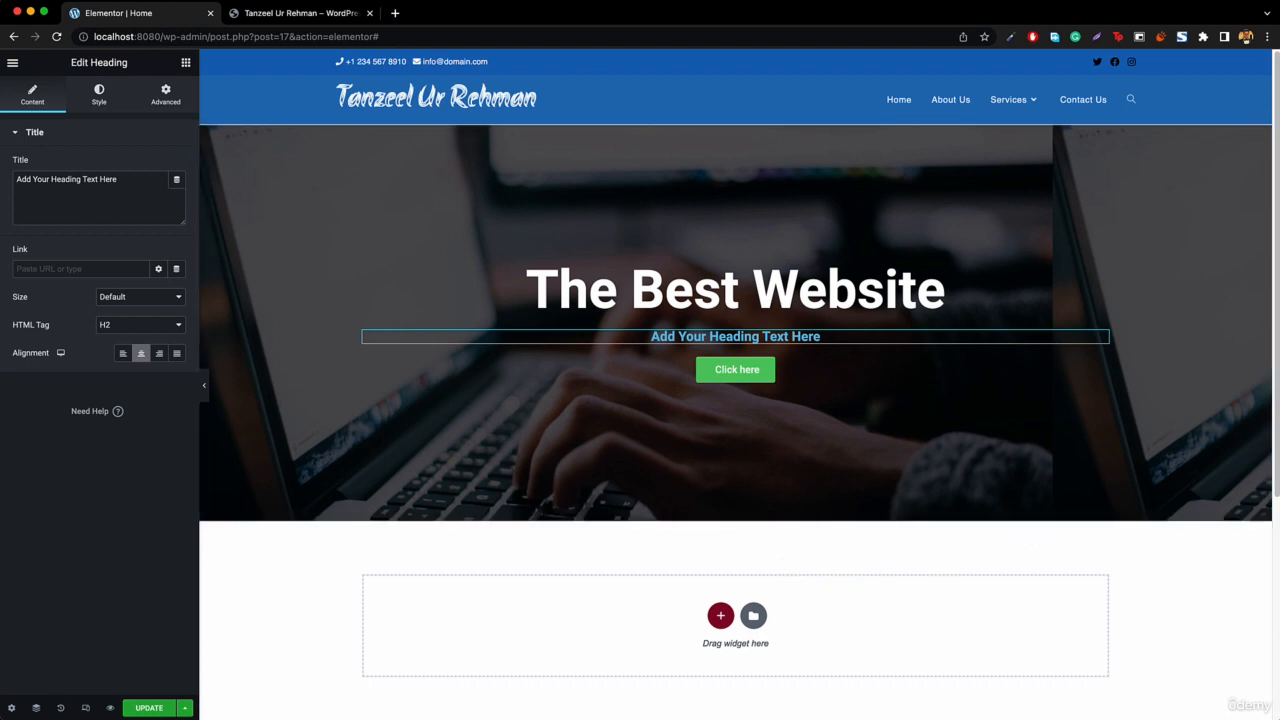
{"action": "left_click", "coordinate": [184, 65]}
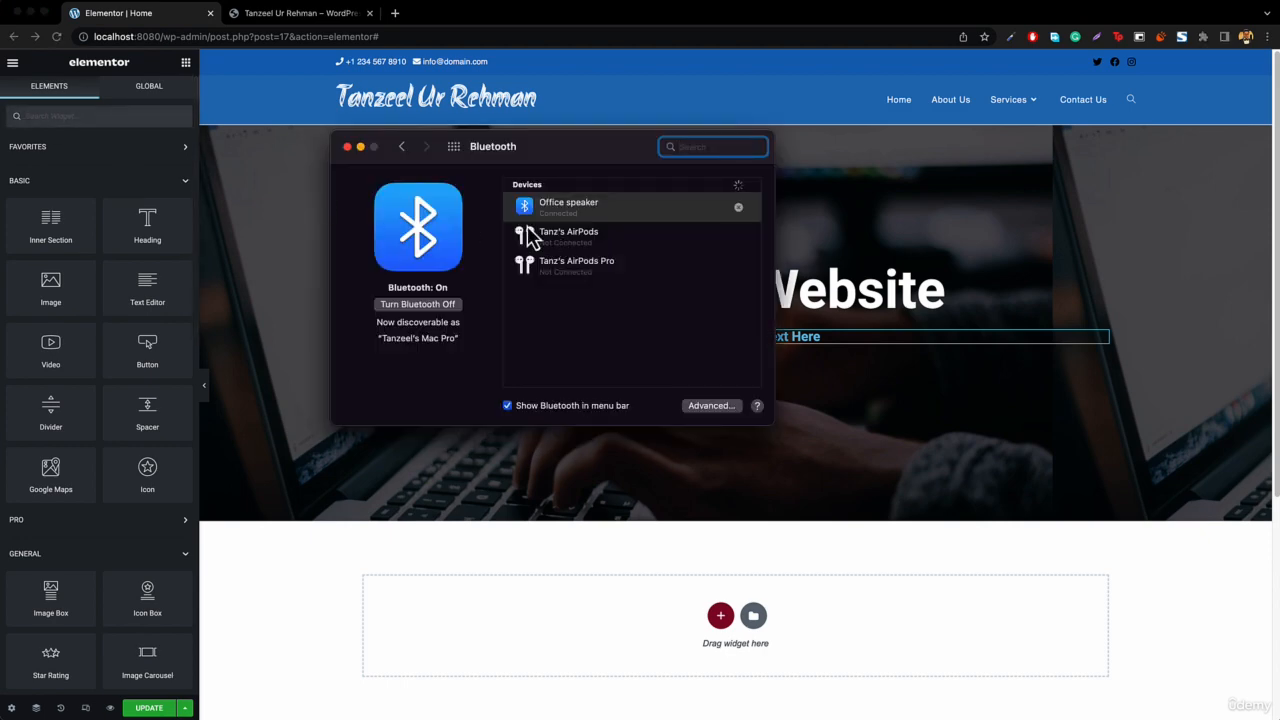
- In macOS System Preferences, try the Light appearance in the General settings, switch back to Dark, and close the window
{"action": "left_click", "coordinate": [454, 150]}
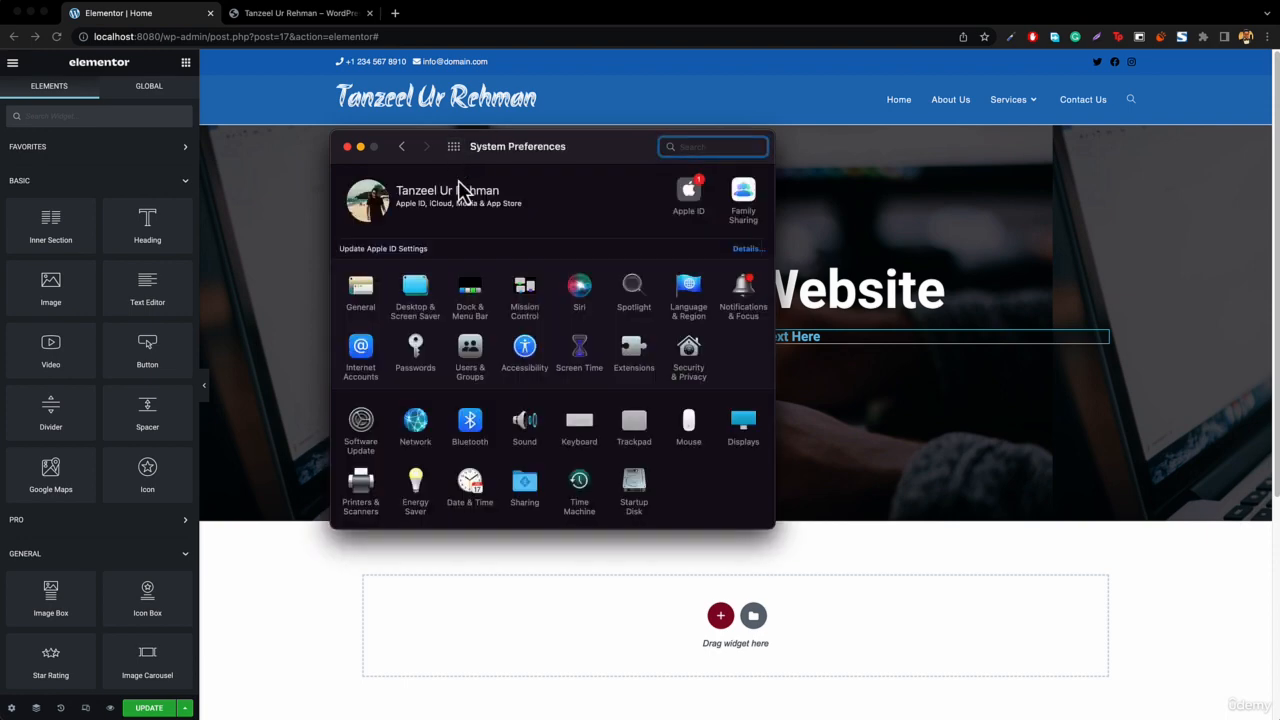
{"action": "left_click", "coordinate": [360, 300]}
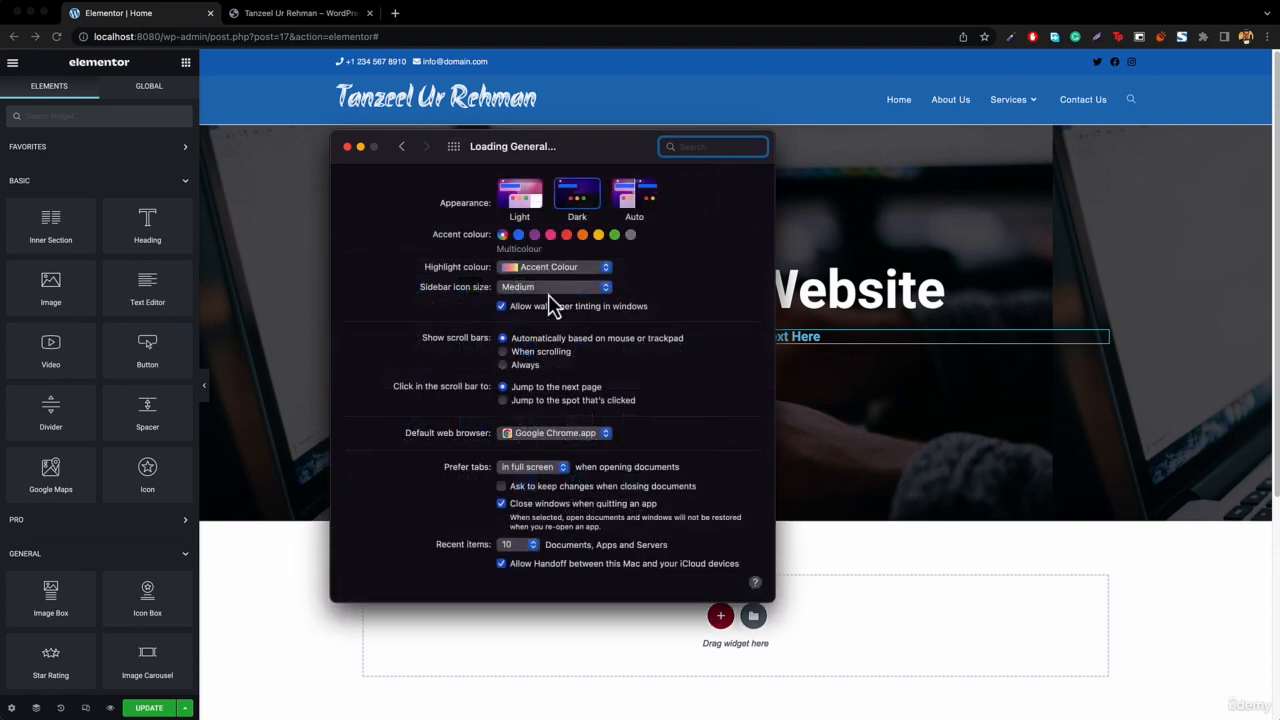
{"action": "left_click", "coordinate": [508, 200]}
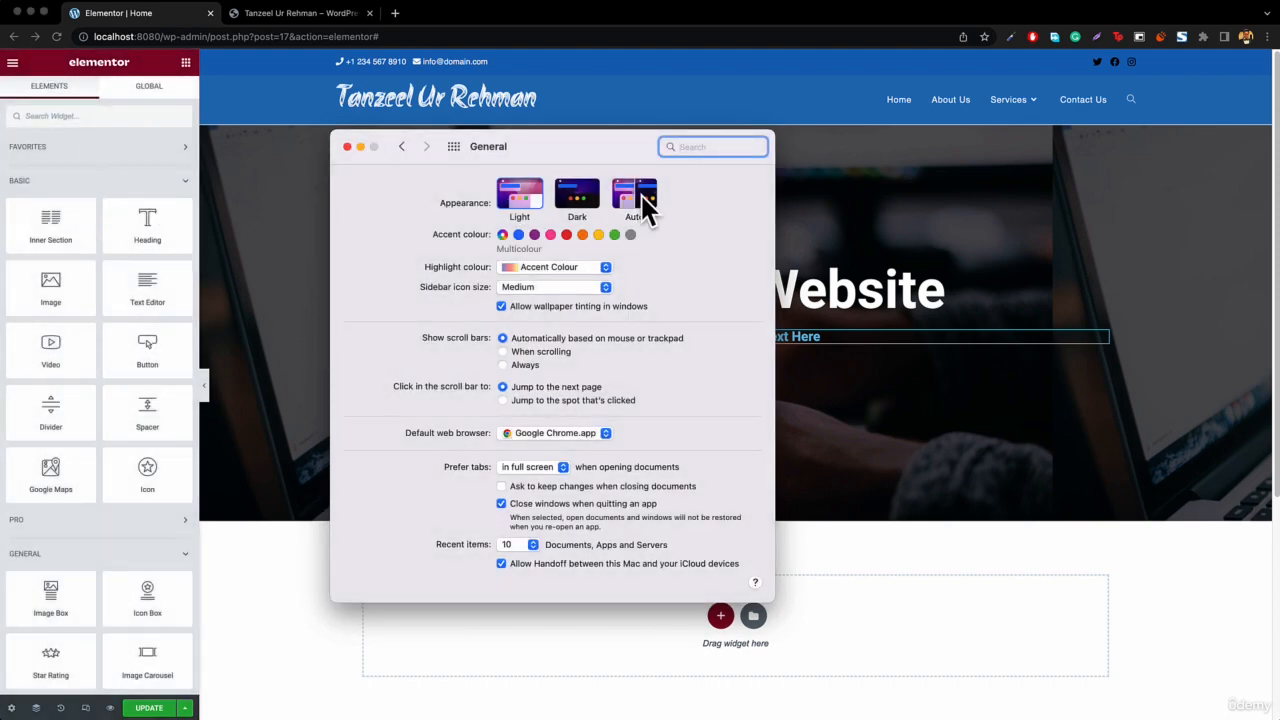
{"action": "left_click", "coordinate": [571, 201]}
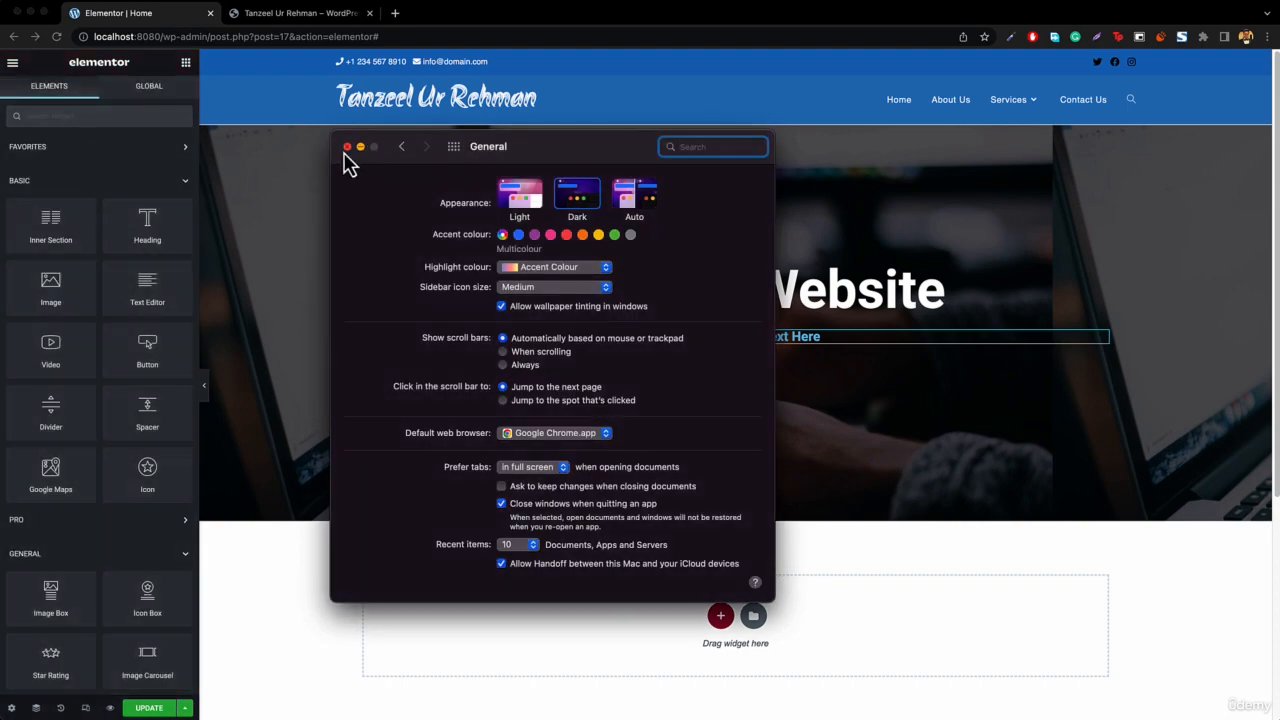
{"action": "left_click", "coordinate": [347, 147]}
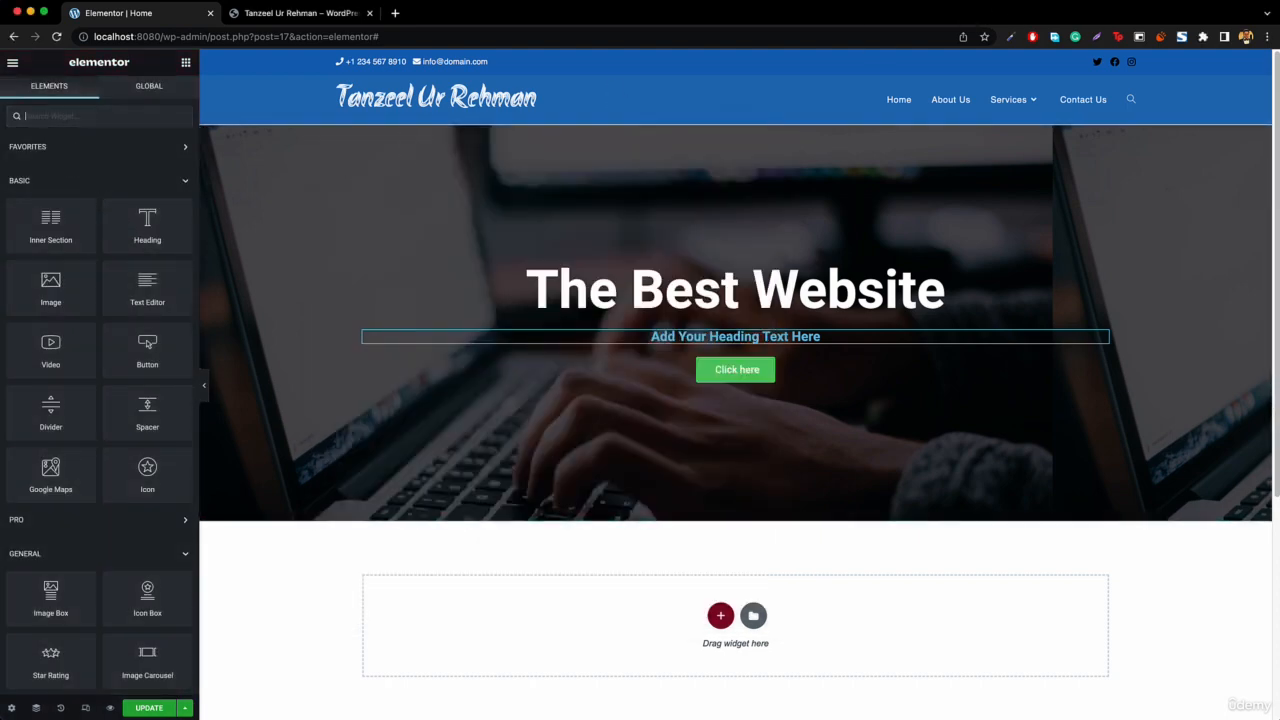